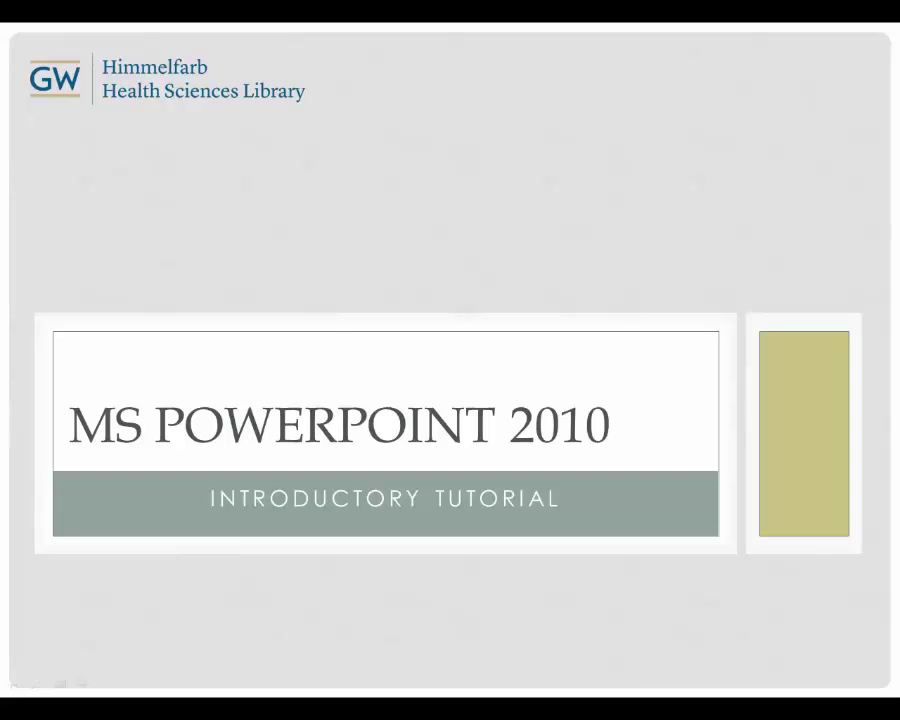
- Move from the title slide, reveal learning objectives two through seven, then go to the next slide
{"action": "key", "text": "Right"}
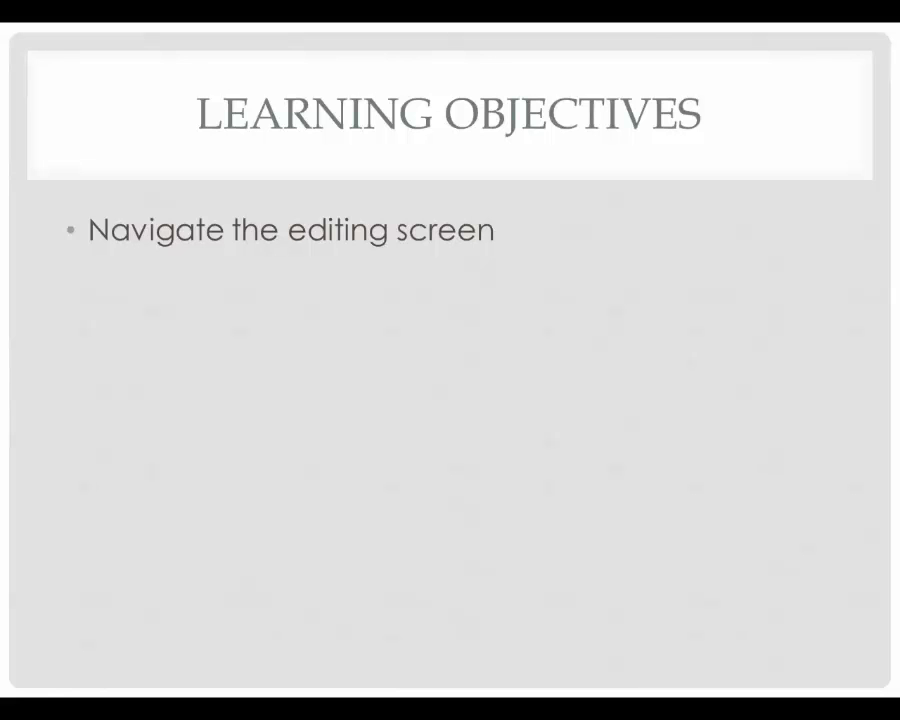
{"action": "key", "text": "Right"}
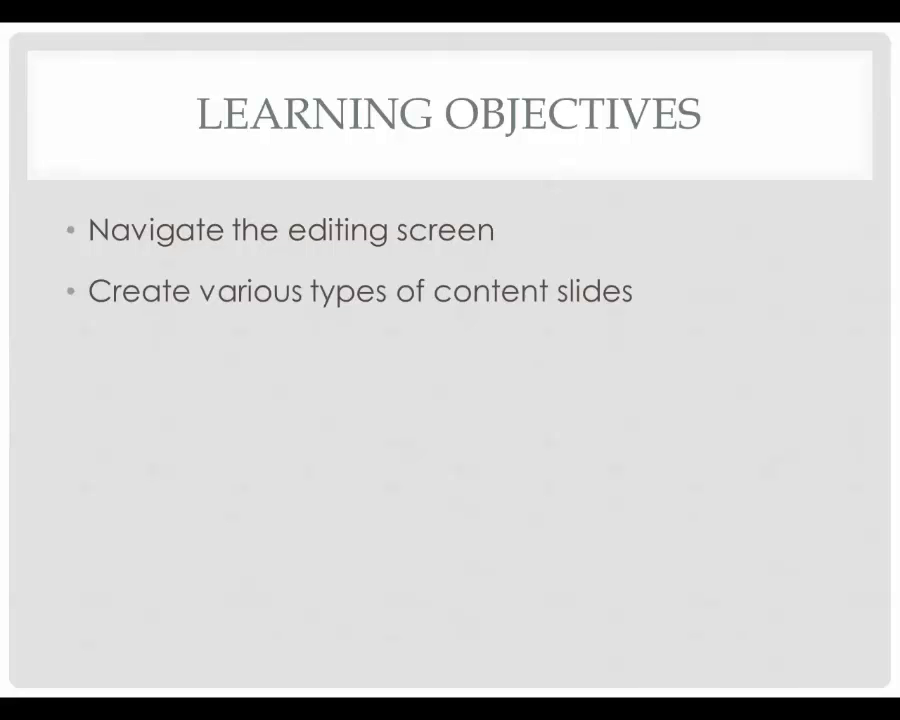
{"action": "key", "text": "Right"}
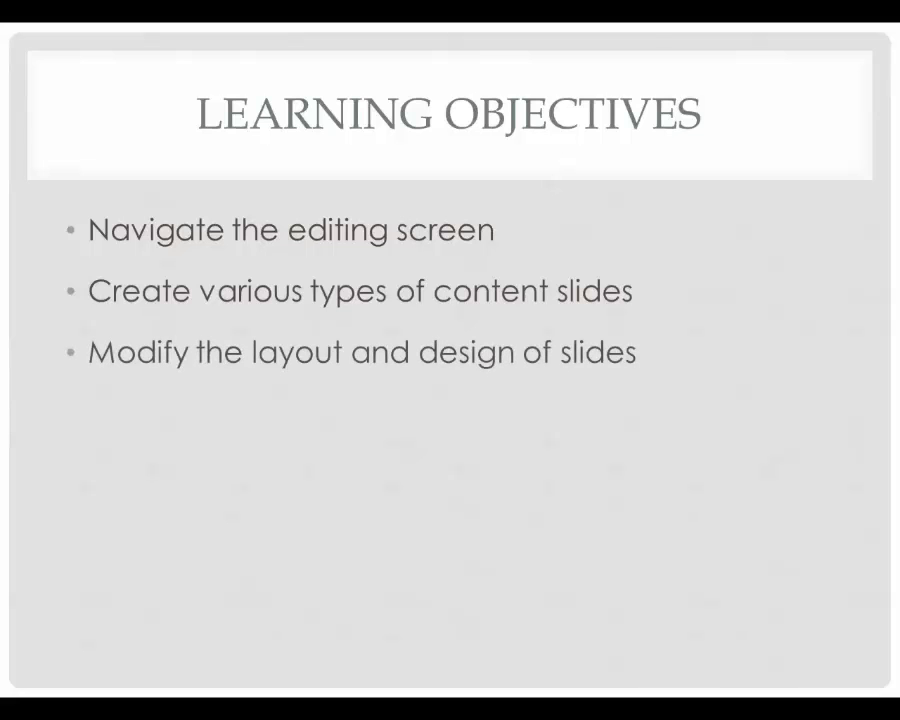
{"action": "key", "text": "Right"}
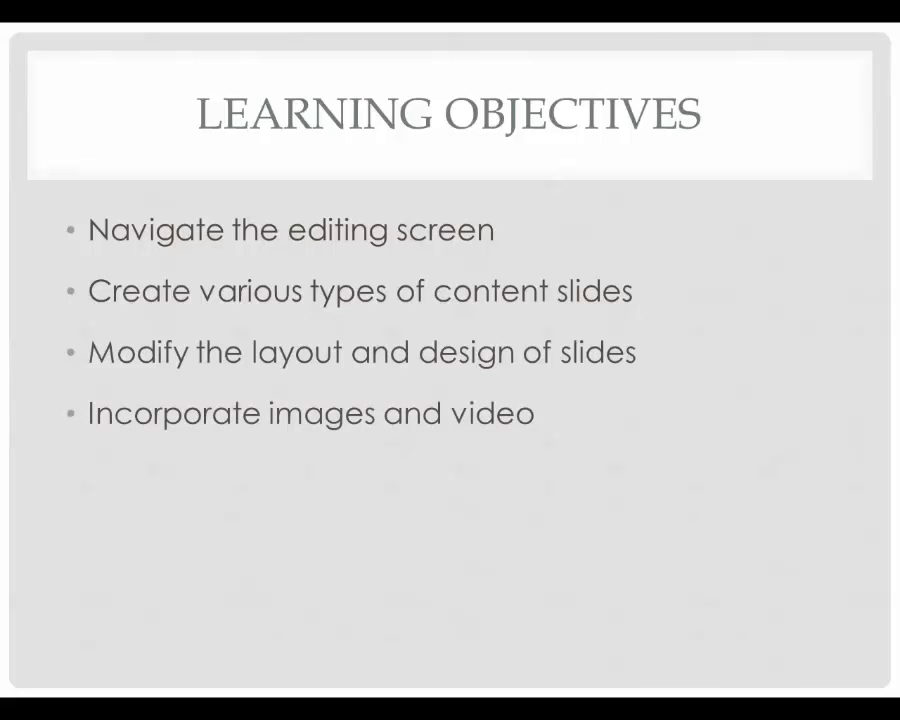
{"action": "key", "text": "Right"}
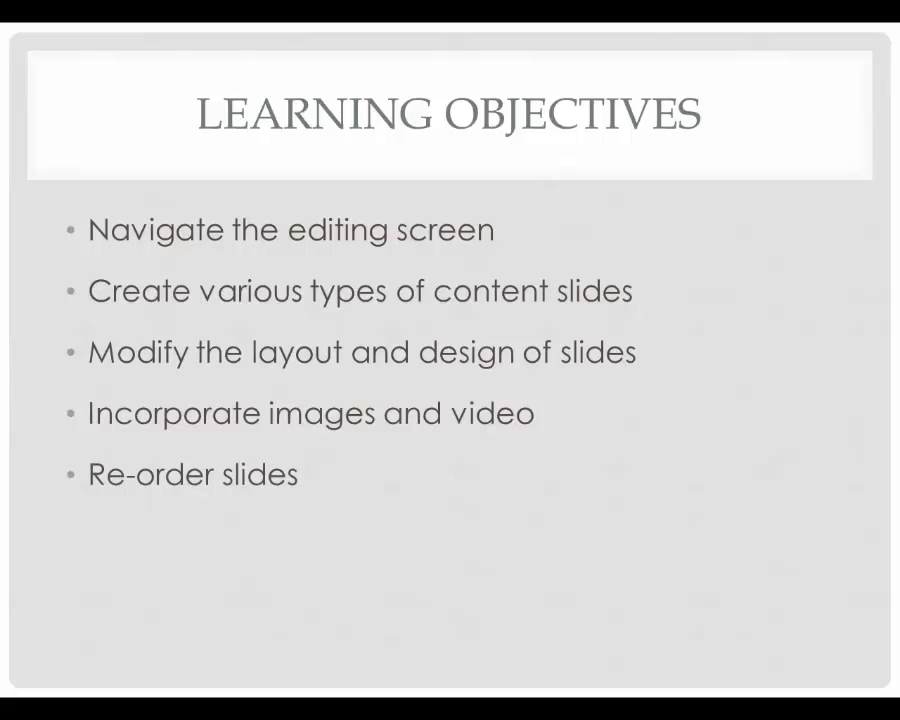
{"action": "key", "text": "Right"}
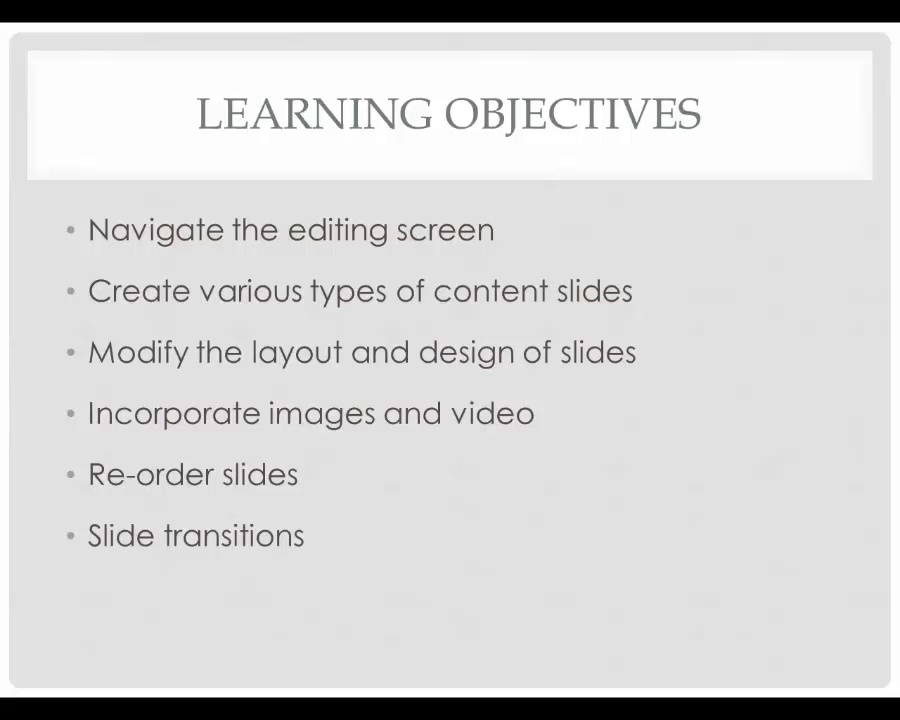
{"action": "key", "text": "Right"}
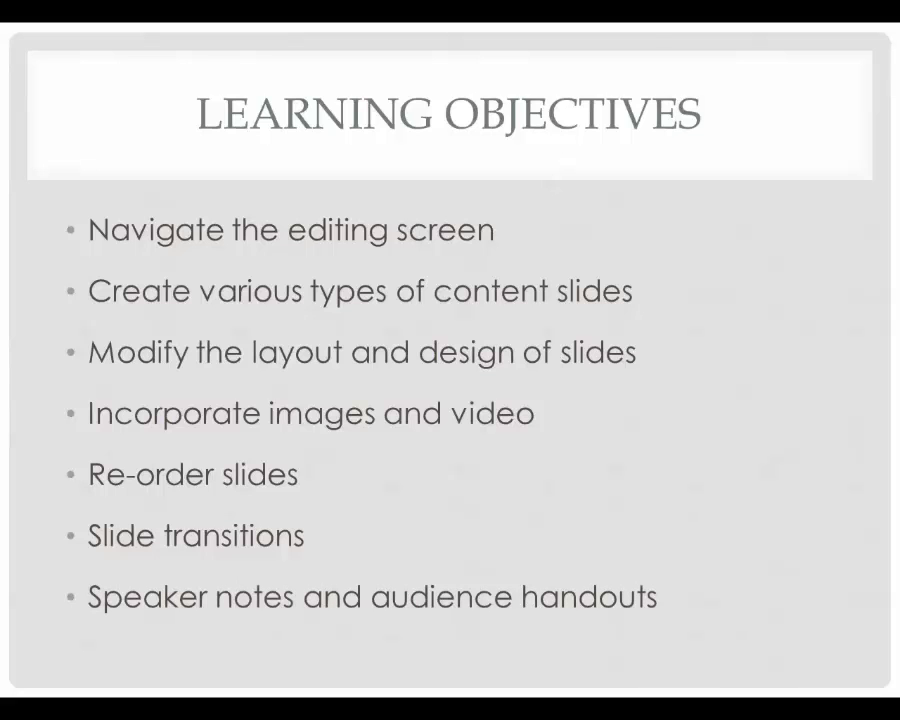
{"action": "key", "text": "Right"}
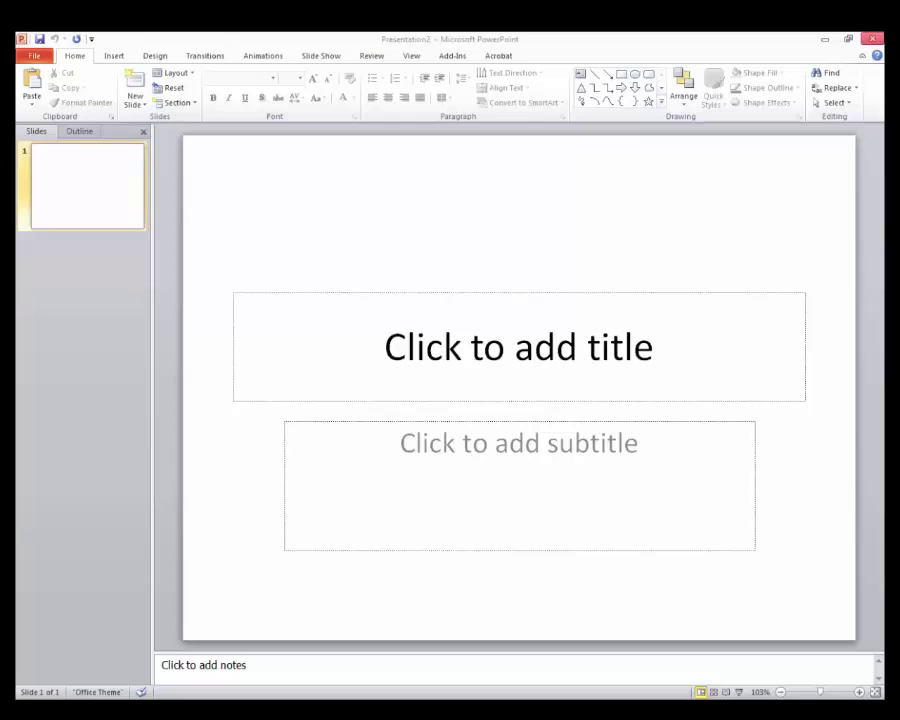
{"action": "left_click", "coordinate": [113, 56]}
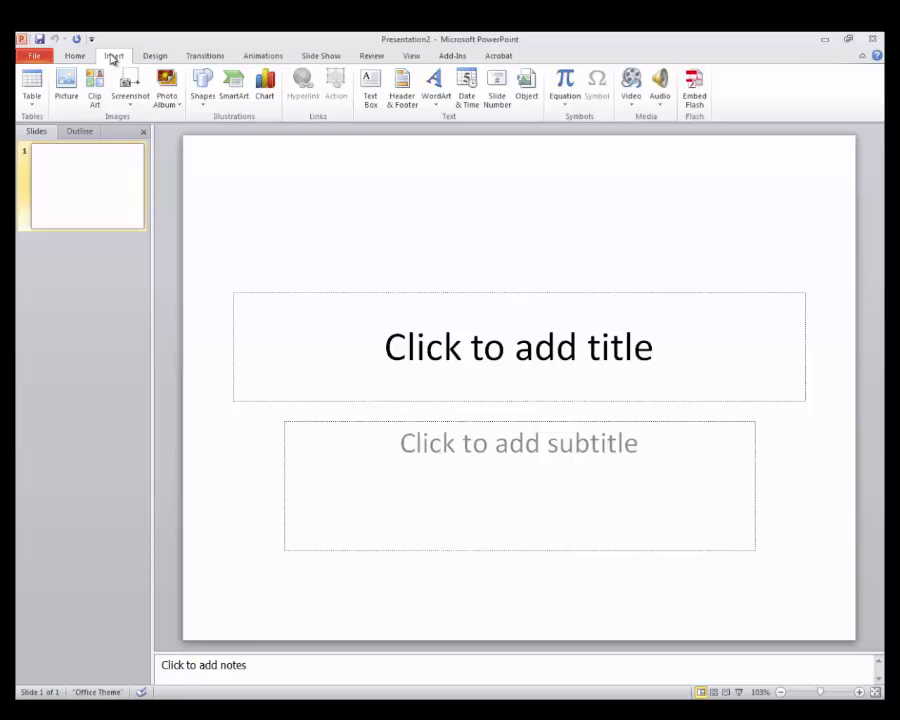
{"action": "left_click", "coordinate": [33, 56]}
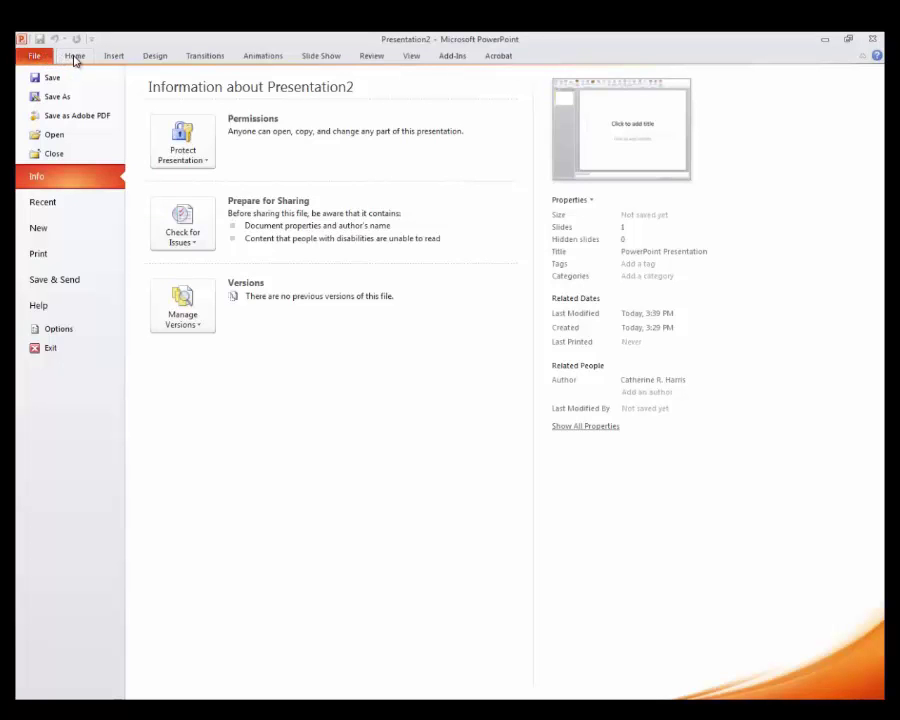
{"action": "left_click", "coordinate": [76, 58]}
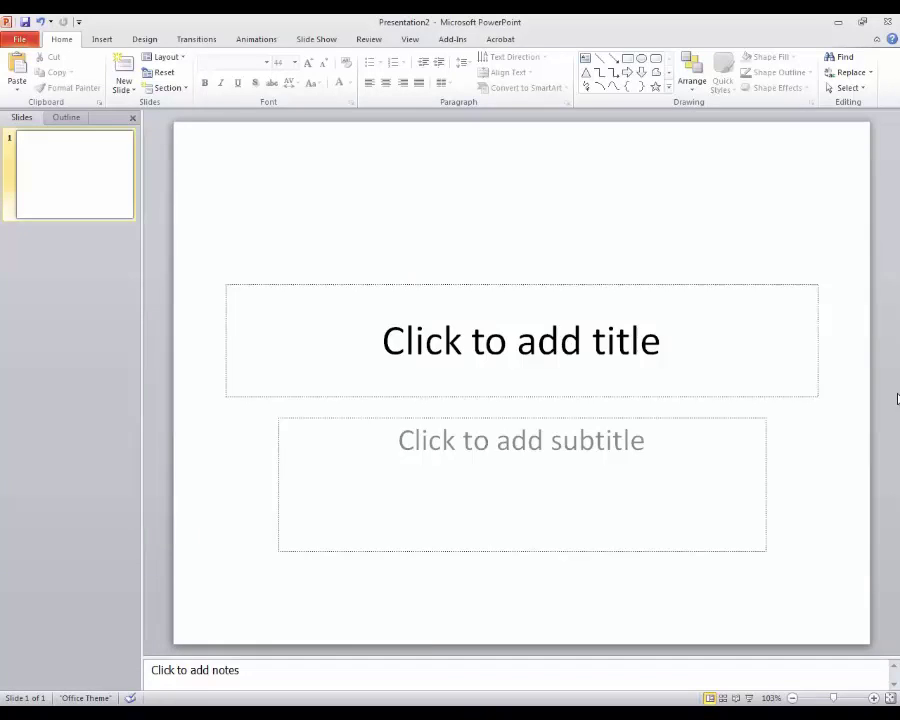
{"action": "left_click", "coordinate": [170, 57]}
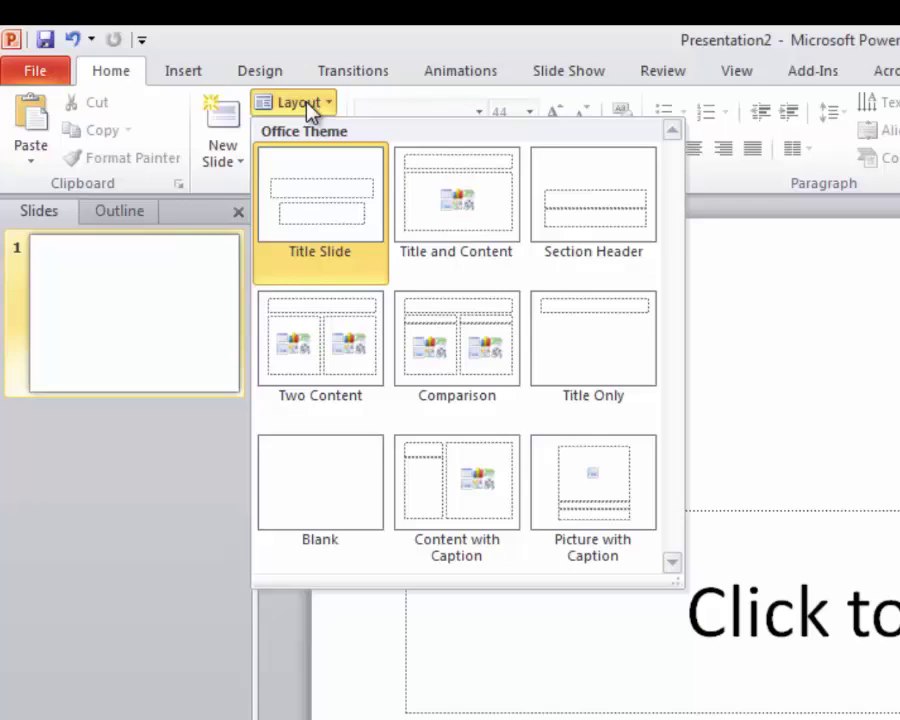
{"action": "left_click", "coordinate": [310, 110]}
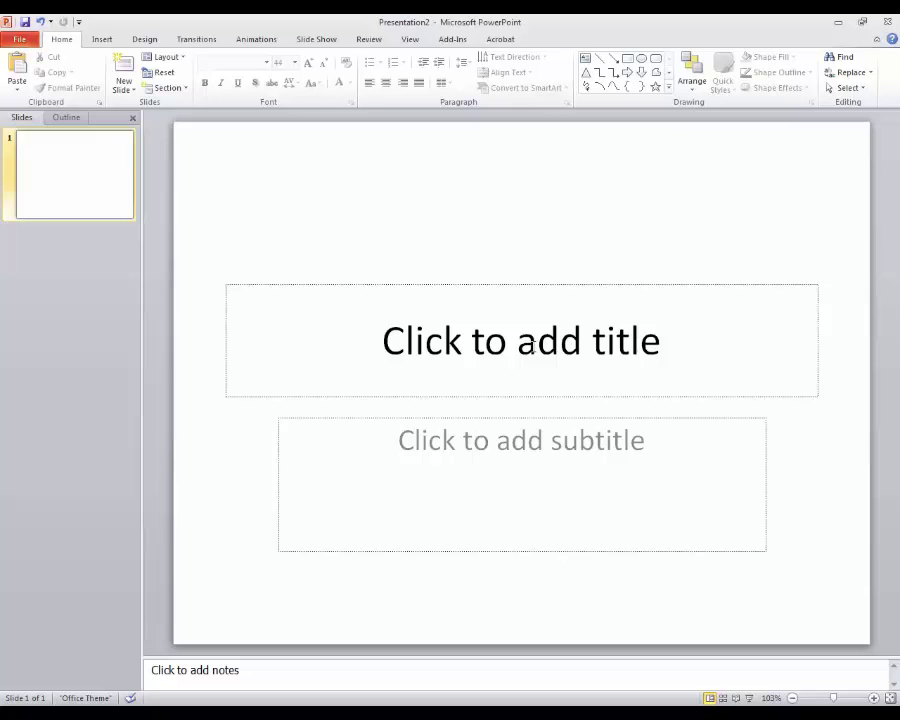
- Enter 'Childhood Nutrition and Obesity' as the title and 'PowerPoint Exercise' as the subtitle
{"action": "left_click", "coordinate": [531, 346]}
{"action": "type", "text": "Childhoo"}
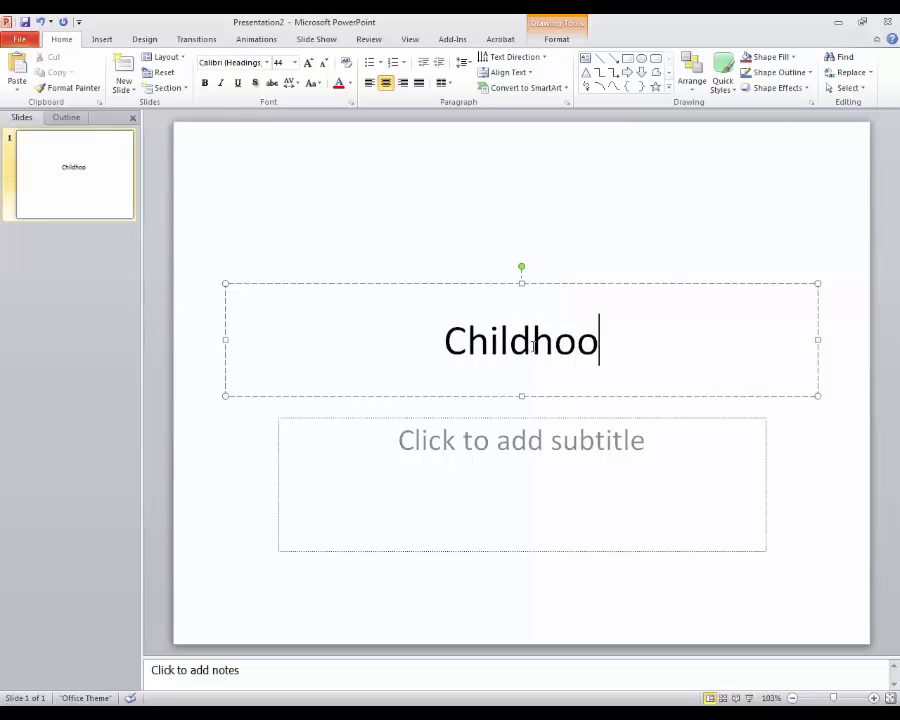
{"action": "type", "text": "d Nutrition and O"}
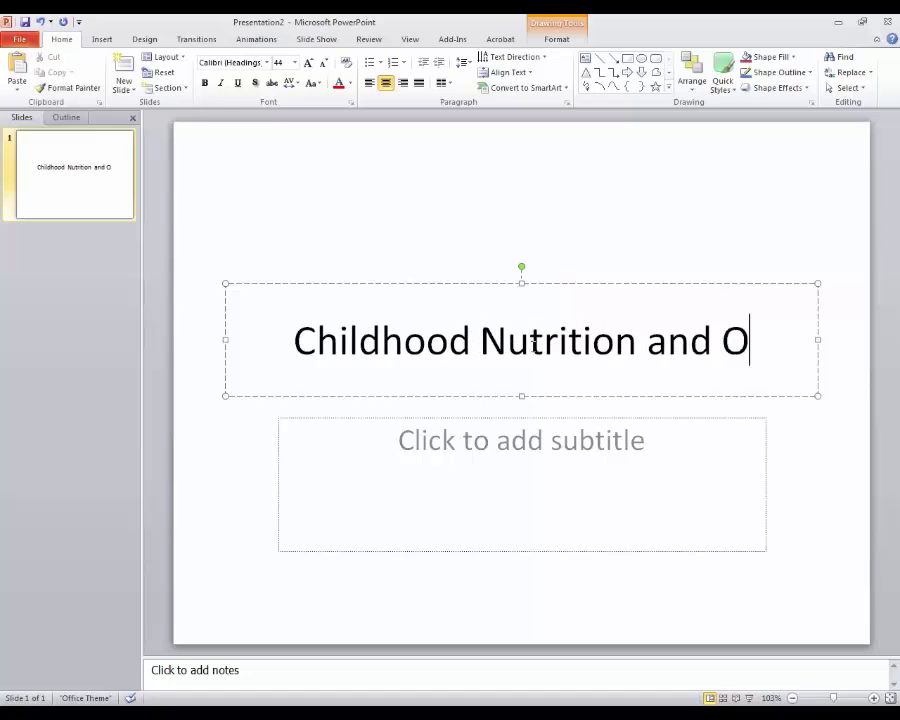
{"action": "type", "text": "besity"}
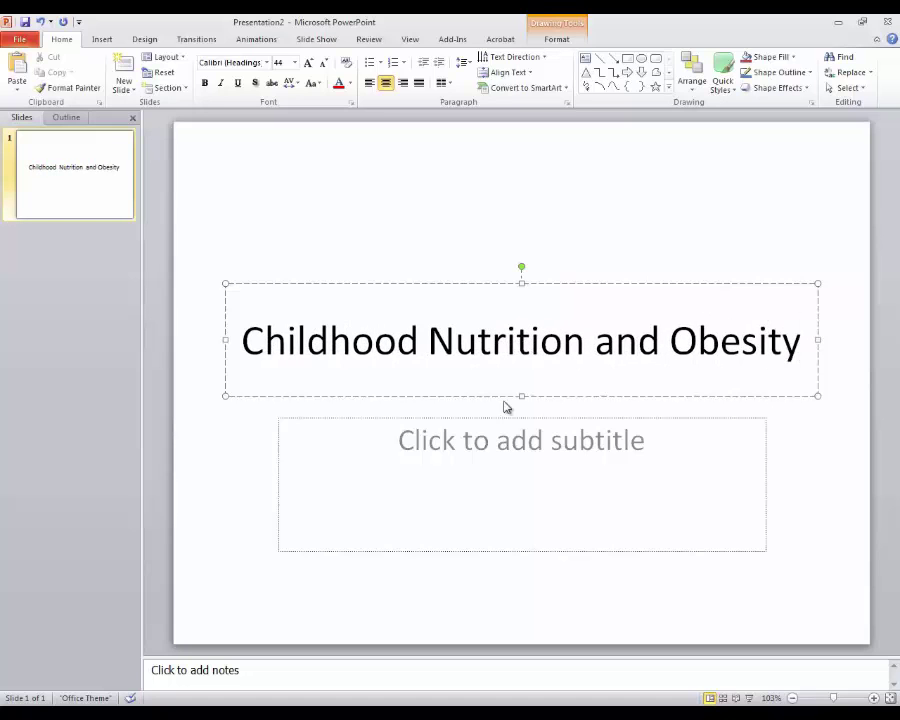
{"action": "left_click", "coordinate": [505, 438]}
{"action": "type", "text": "PowerPoin"}
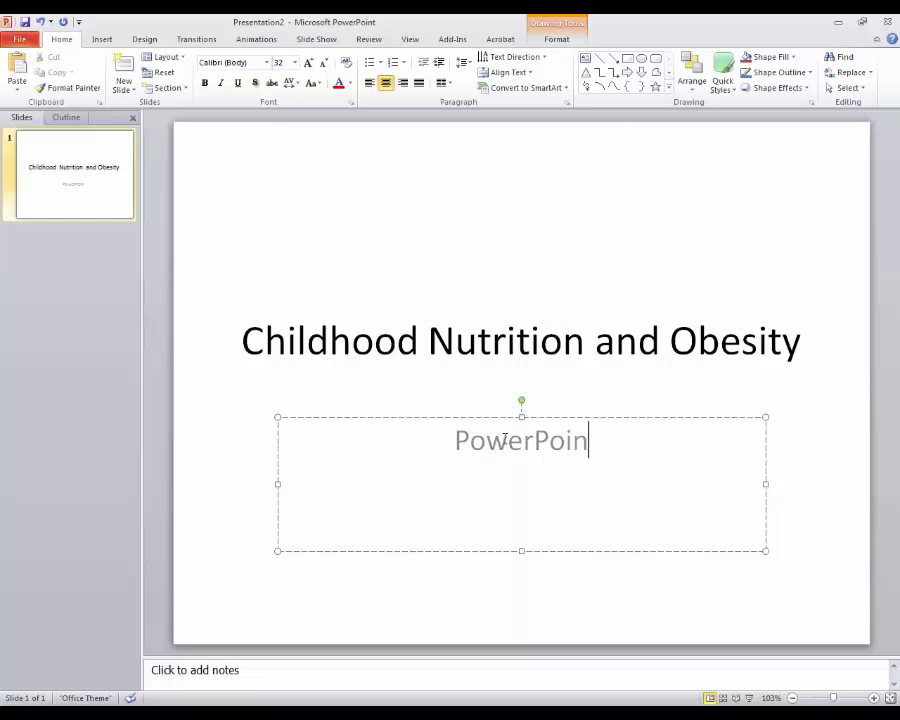
{"action": "type", "text": "t Exercise"}
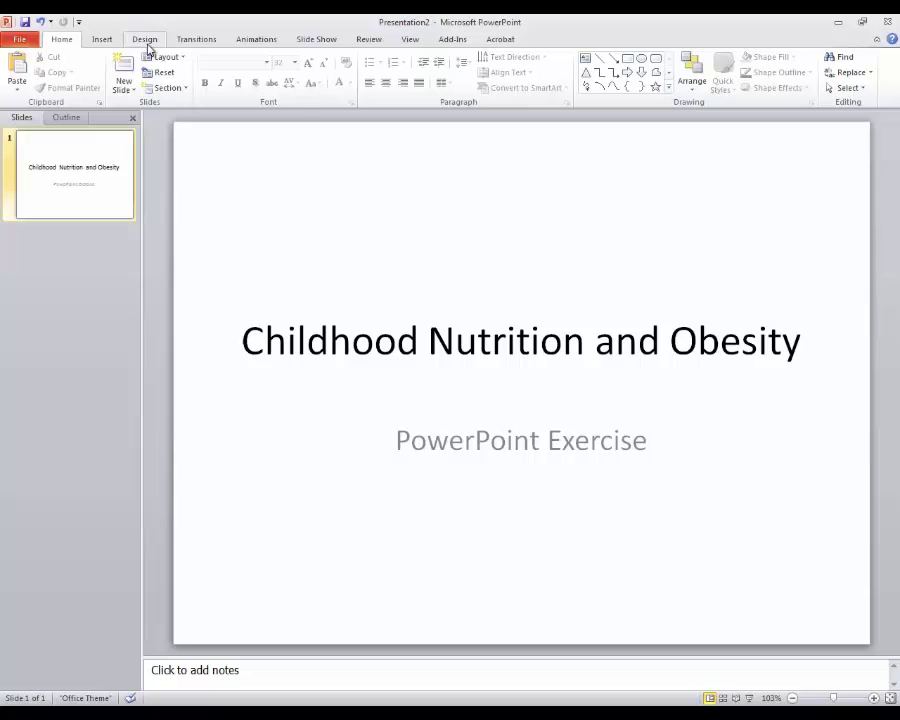
- On the Design tab, expand the Themes gallery to show all built-in themes
{"action": "left_click", "coordinate": [147, 42]}
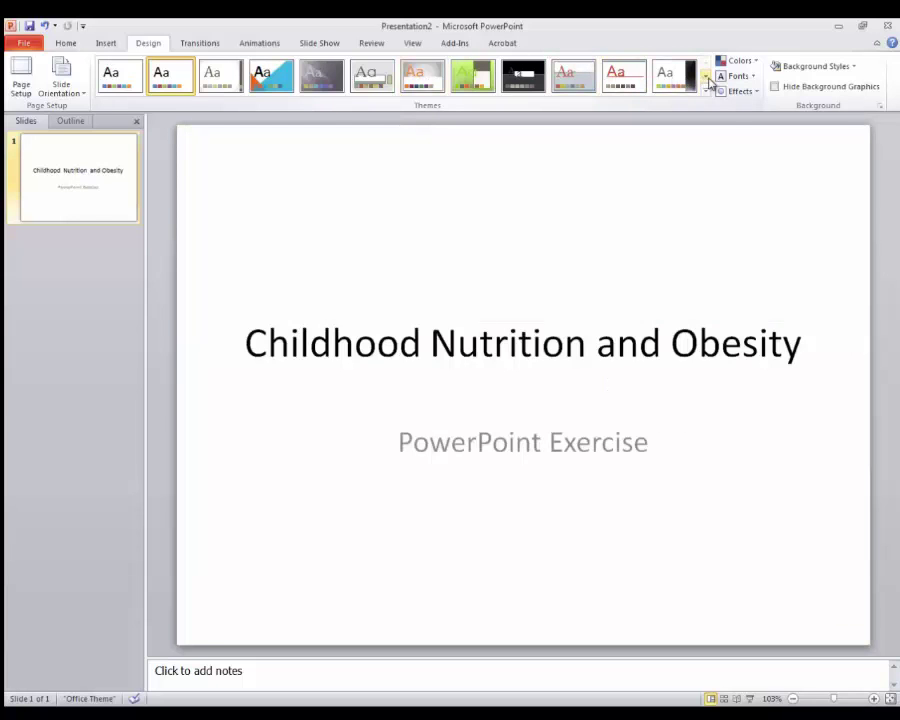
{"action": "left_click", "coordinate": [706, 77]}
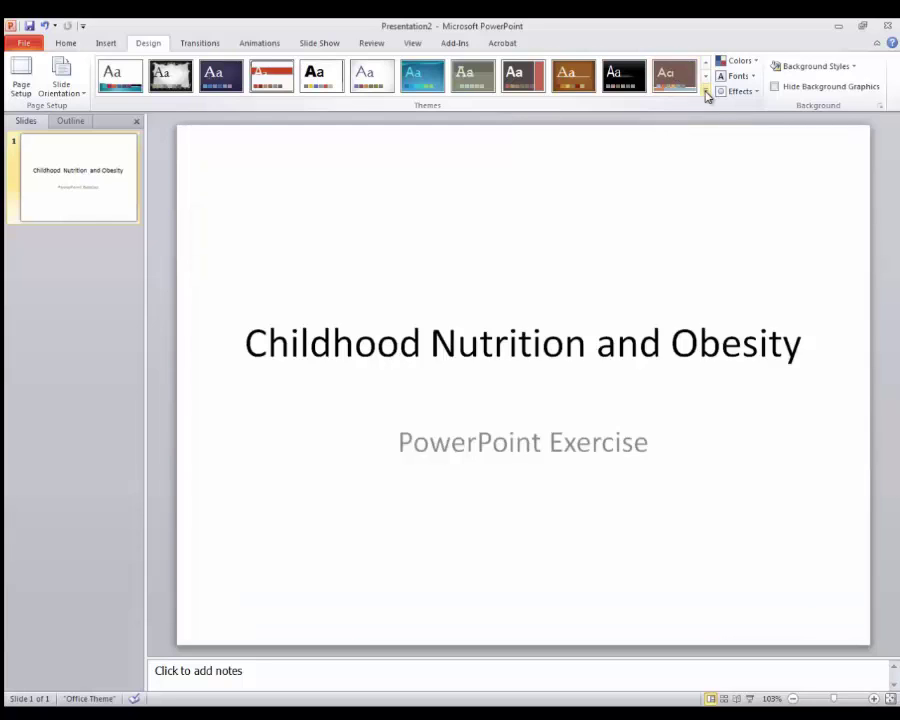
{"action": "left_click", "coordinate": [706, 92]}
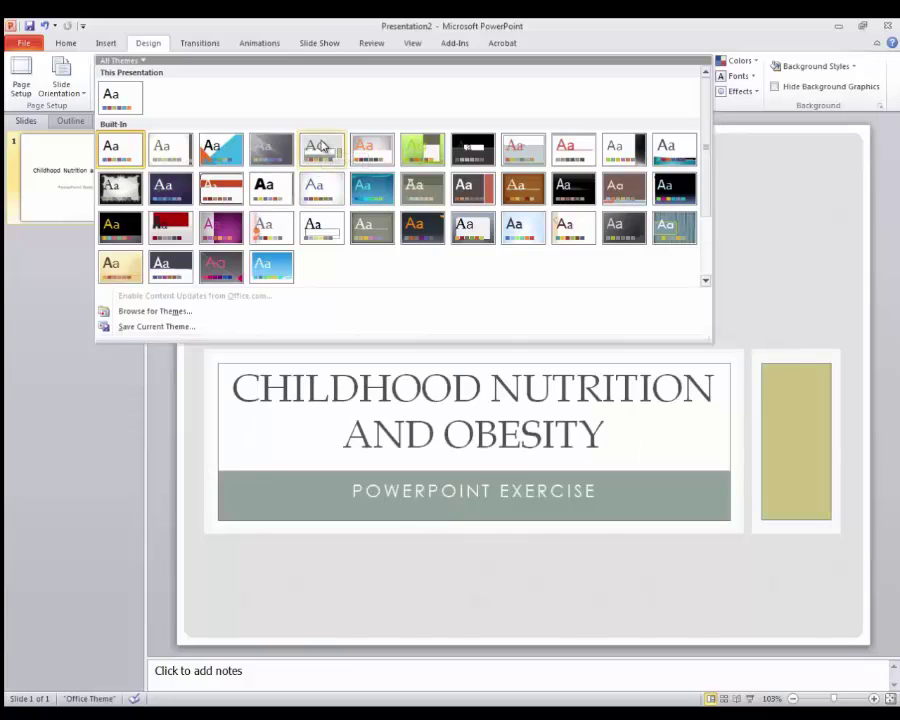
- Apply the Apothecary theme and display its built-in Colors schemes
{"action": "left_click", "coordinate": [322, 147]}
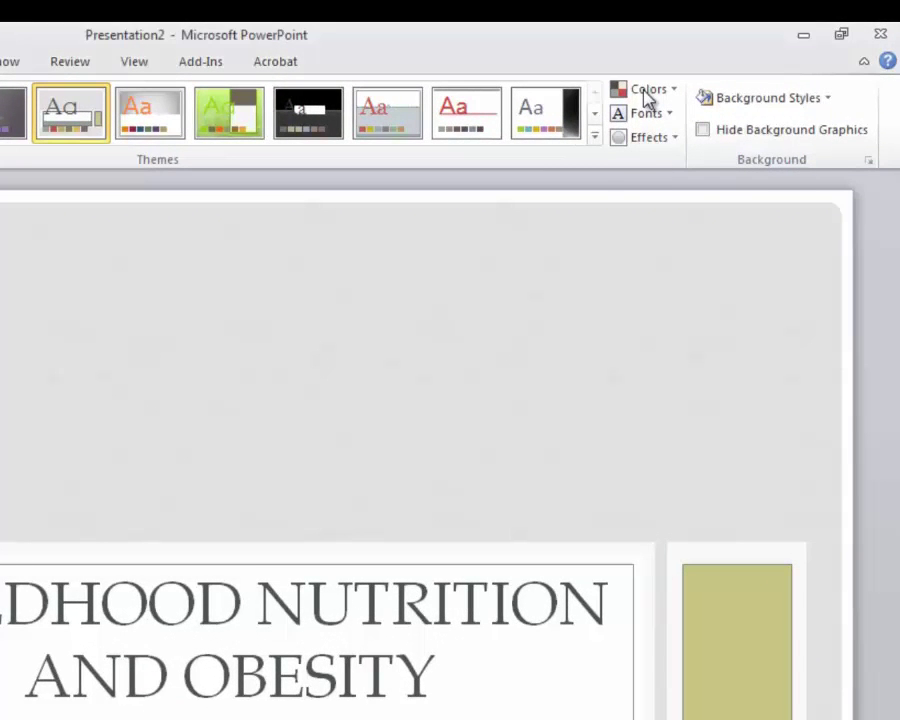
{"action": "left_click", "coordinate": [648, 92]}
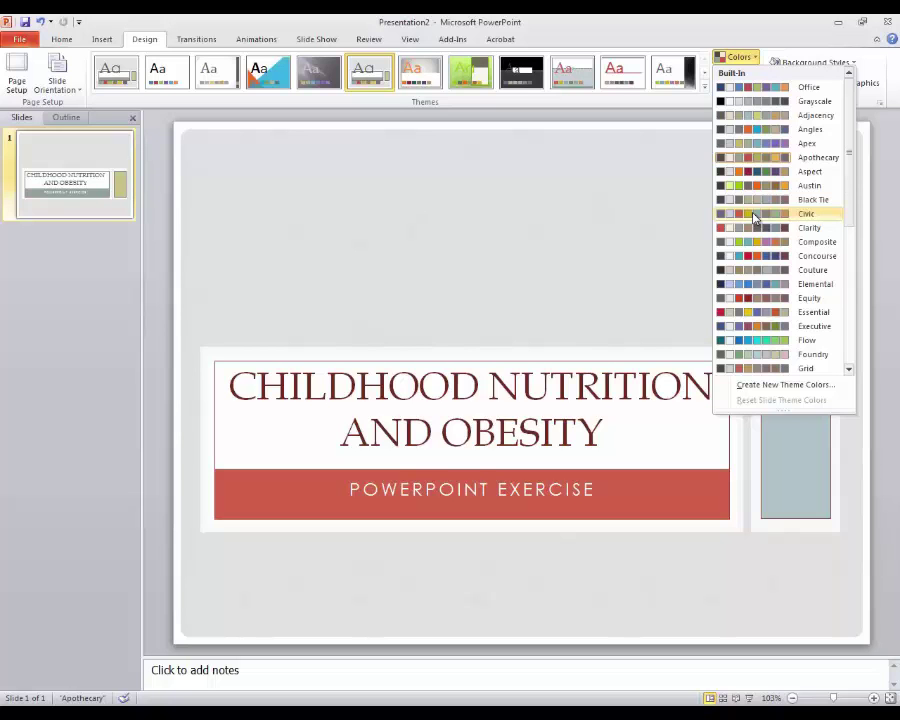
- Close the Colors list, keeping the Apothecary colours unchanged
{"action": "left_click", "coordinate": [733, 58]}
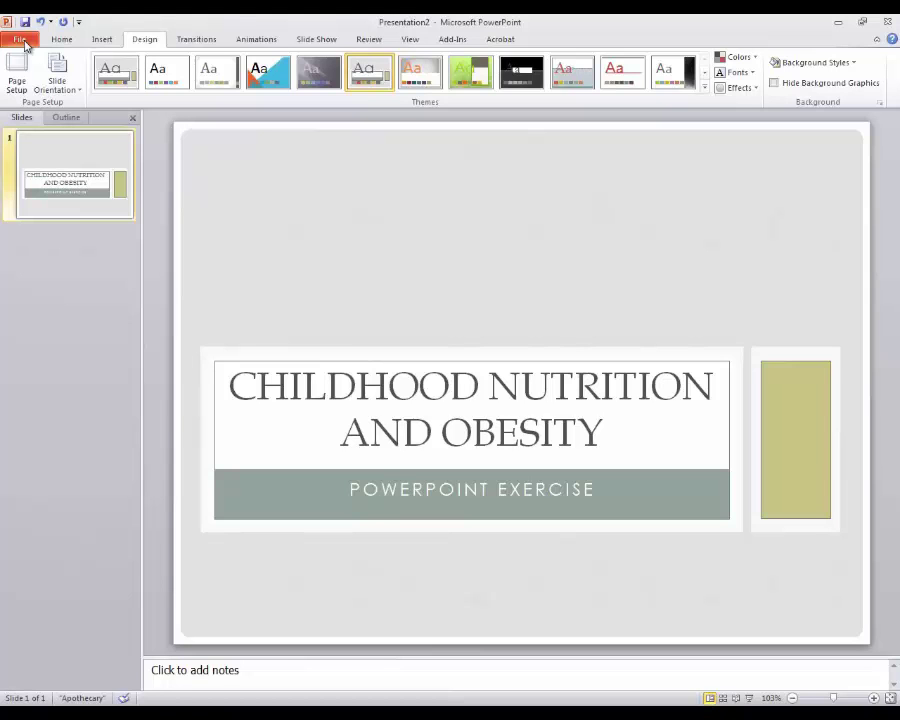
- Save the presentation under the suggested name 'Childhood Nutrition and Obesity'
{"action": "left_click", "coordinate": [22, 41]}
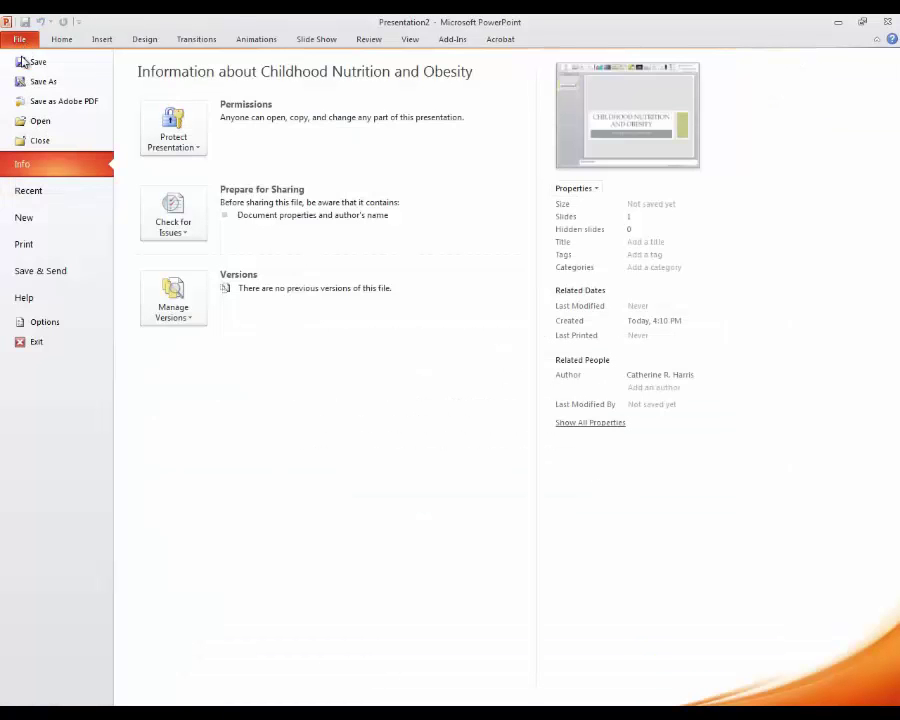
{"action": "left_click", "coordinate": [21, 40]}
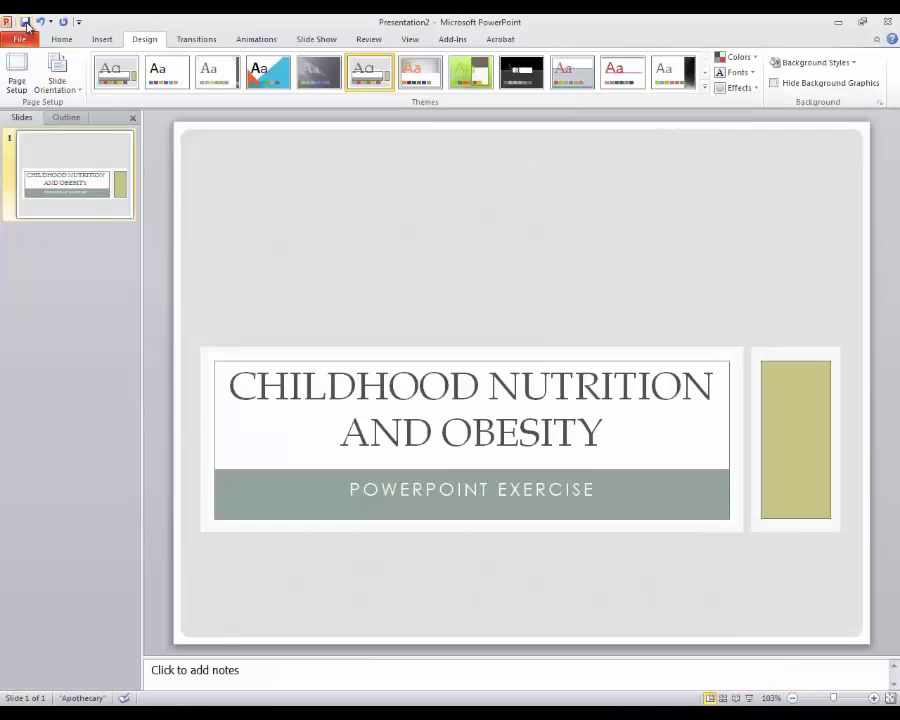
{"action": "left_click", "coordinate": [25, 21]}
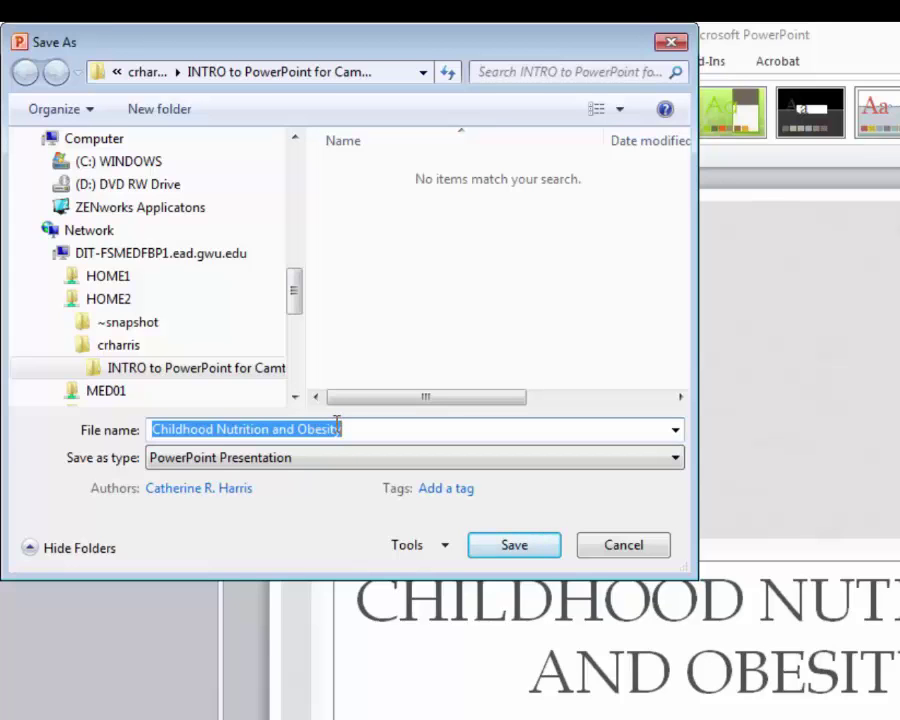
{"action": "left_click", "coordinate": [513, 545]}
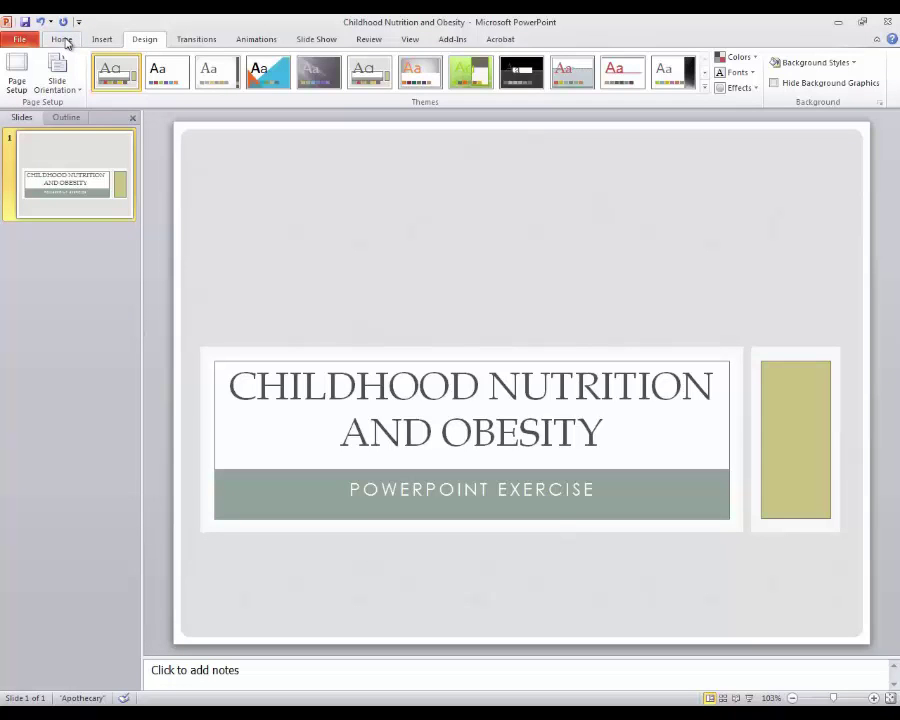
- Insert a Title and Content slide after the title slide and select it
{"action": "left_click", "coordinate": [63, 40]}
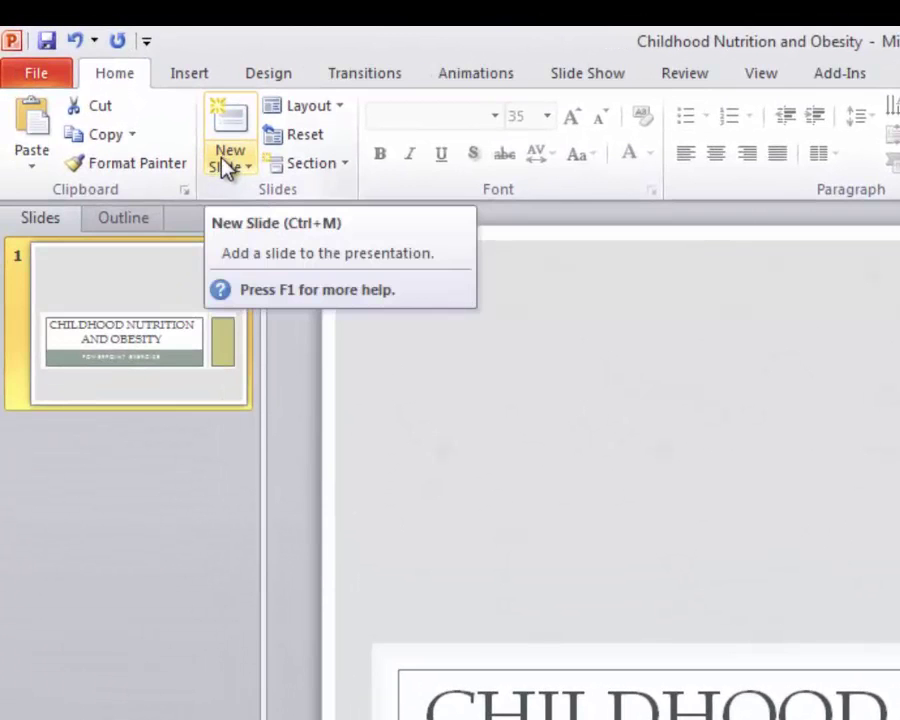
{"action": "left_click", "coordinate": [228, 168]}
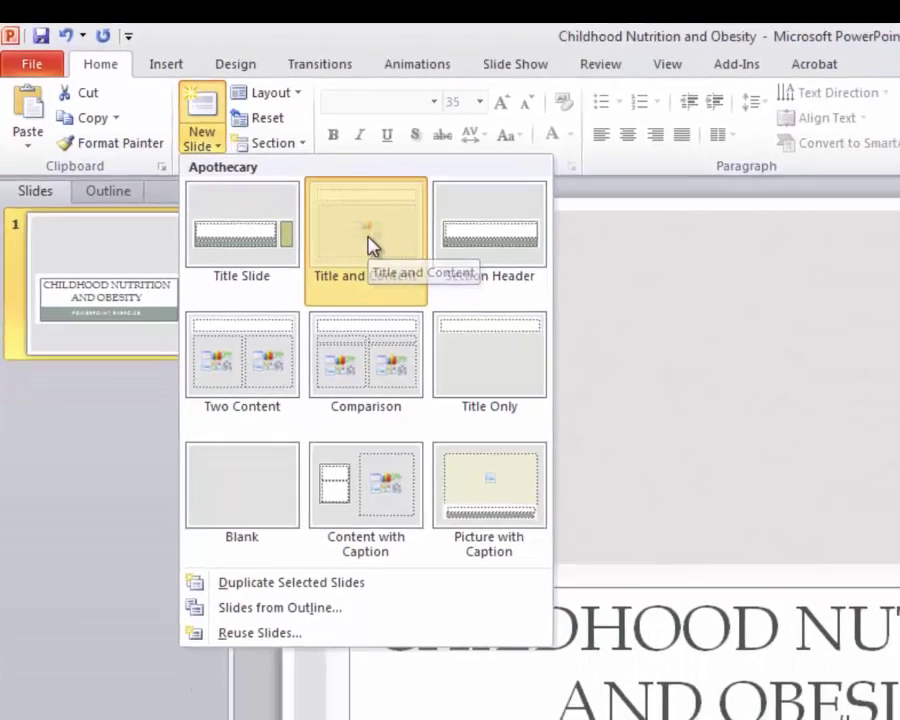
{"action": "left_click", "coordinate": [419, 271]}
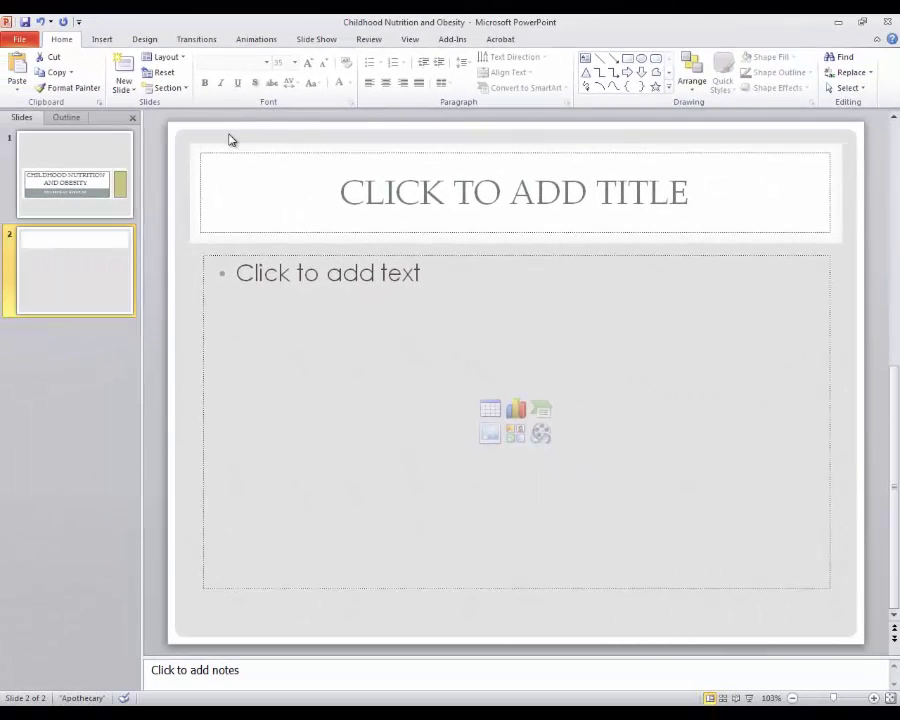
{"action": "left_click", "coordinate": [229, 139]}
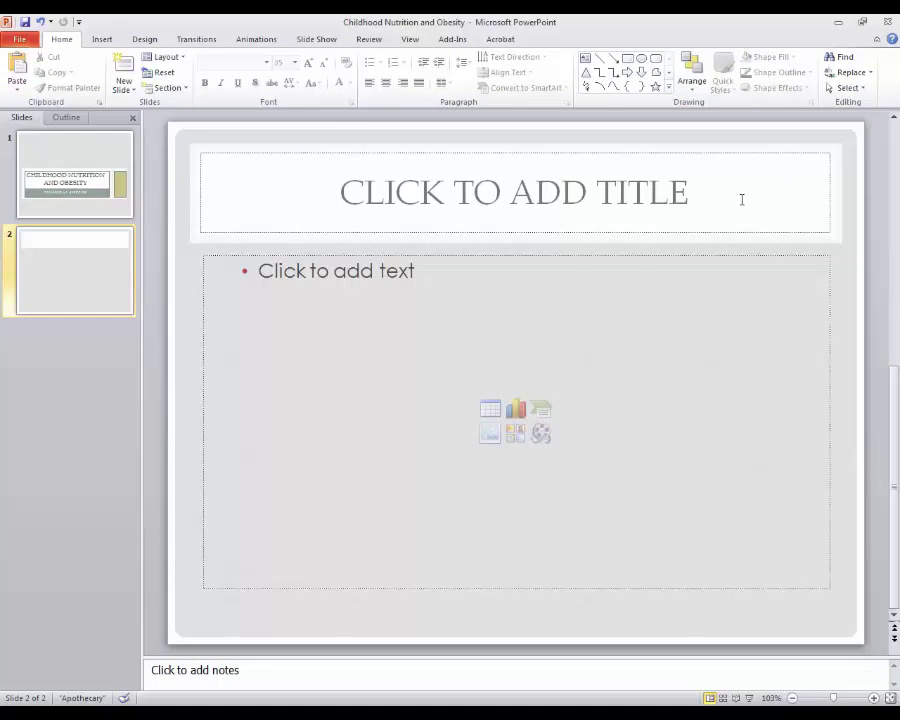
- Type 'START IN INFANCY' as slide 2's title
{"action": "left_click", "coordinate": [511, 191]}
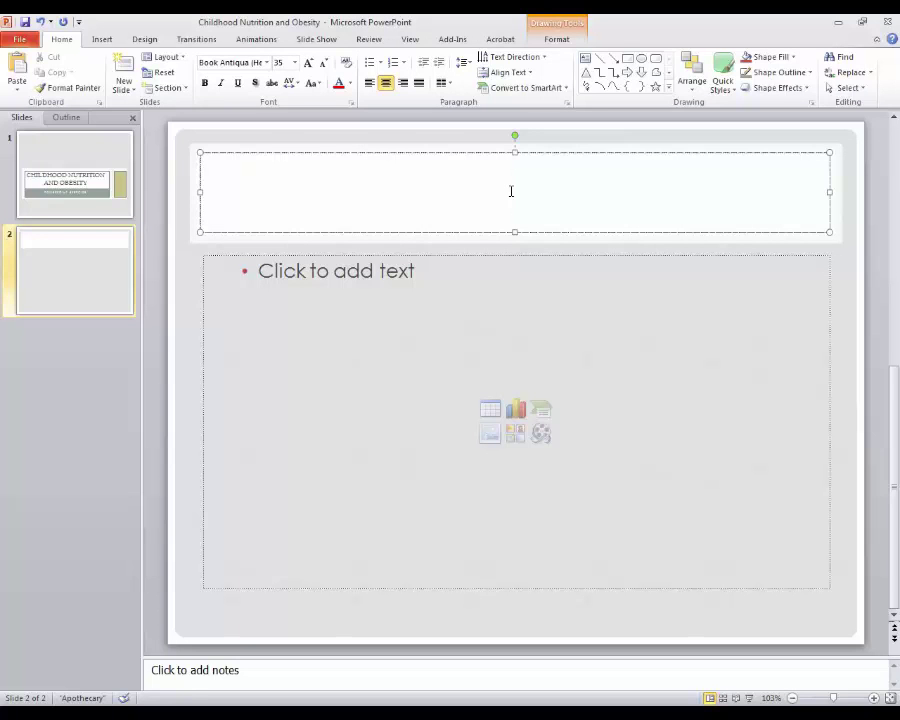
{"action": "type", "text": "START IN "}
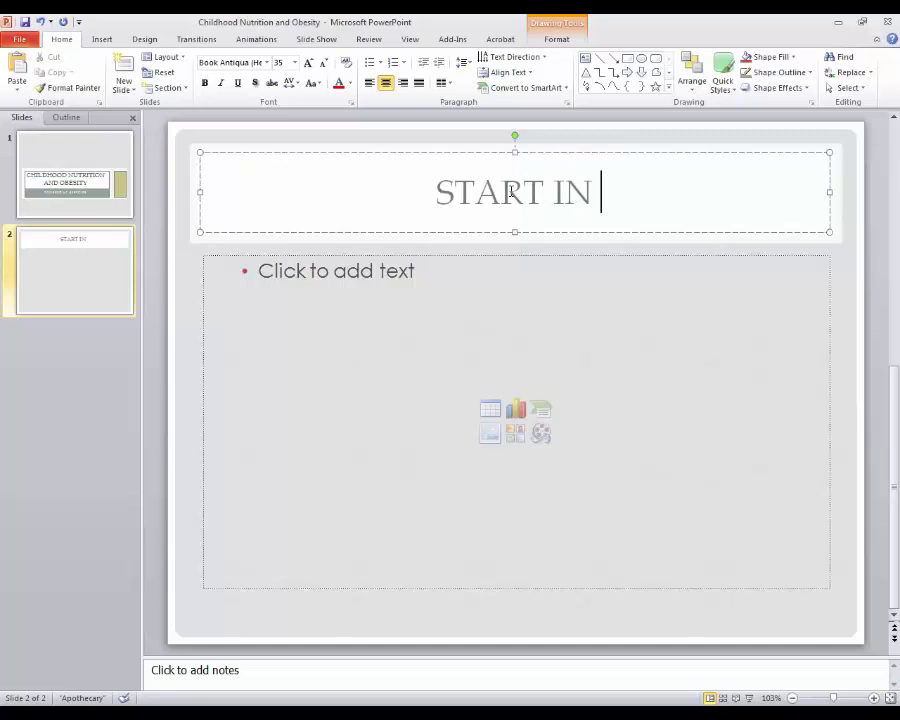
{"action": "type", "text": "INFANC"}
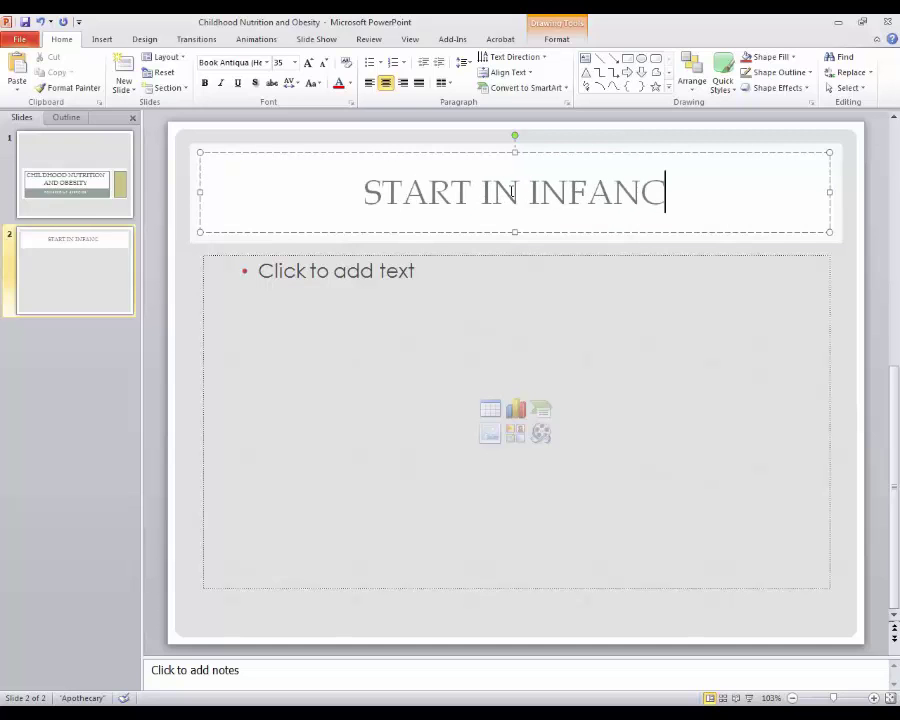
{"action": "type", "text": "Y"}
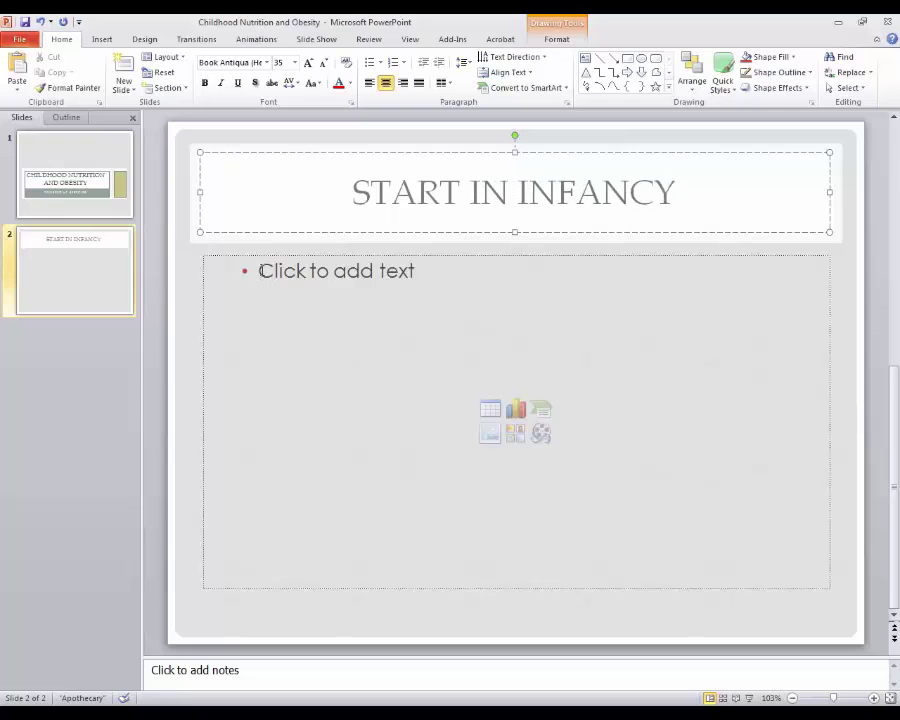
- Add bullets 'Try to maintain breast-feeding for 12 months', 'Delay introducing 100% juice until 6 months', 'Don't overfeed infants'
{"action": "left_click", "coordinate": [261, 270]}
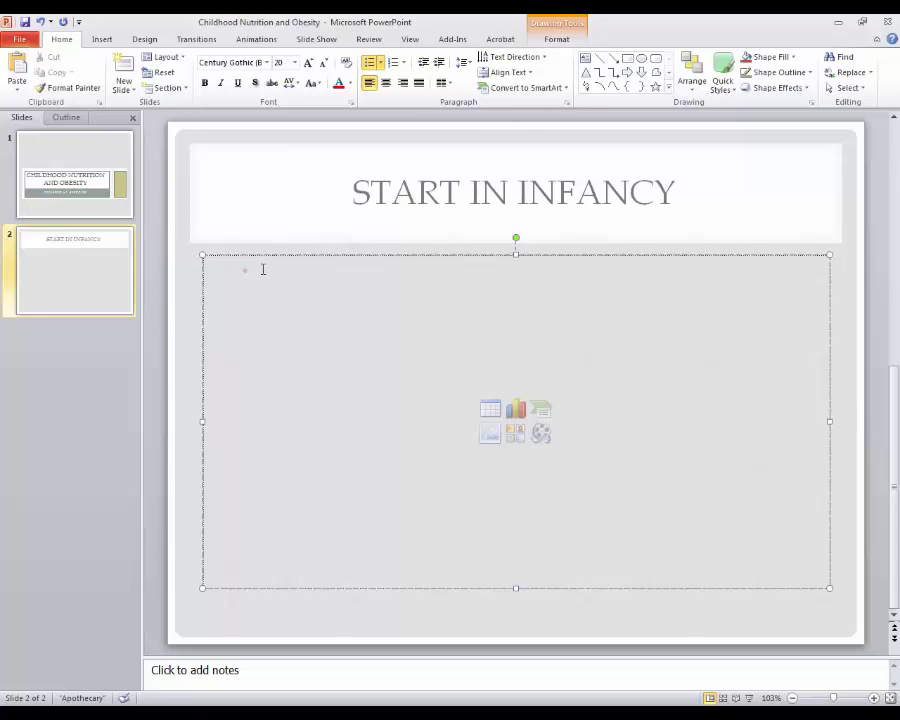
{"action": "type", "text": "Try to main"}
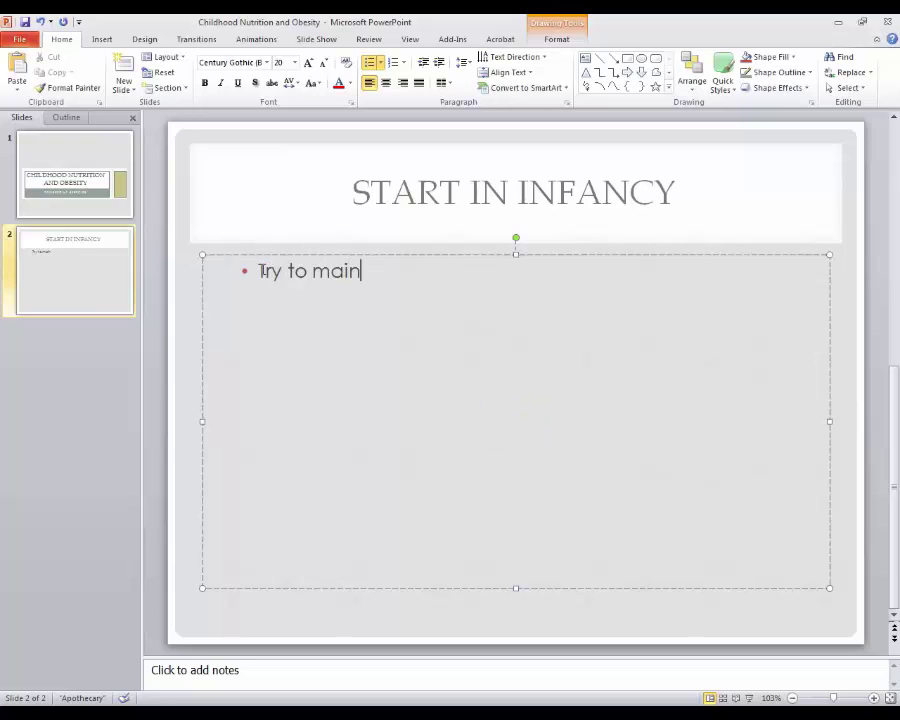
{"action": "type", "text": "tain breast-fe"}
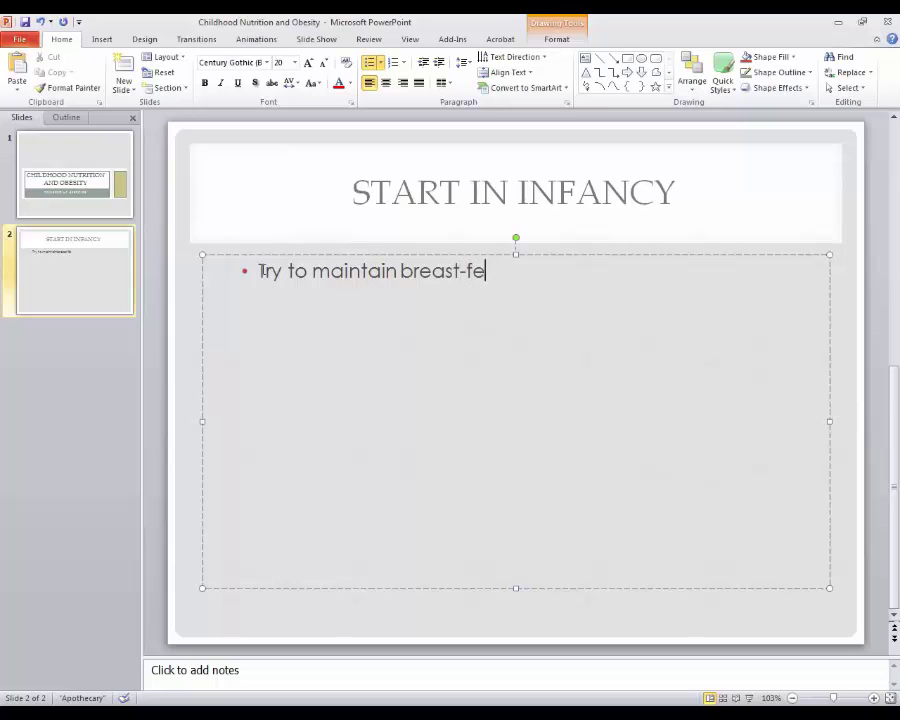
{"action": "type", "text": "eding for 12 months"}
{"action": "key", "text": "Return"}
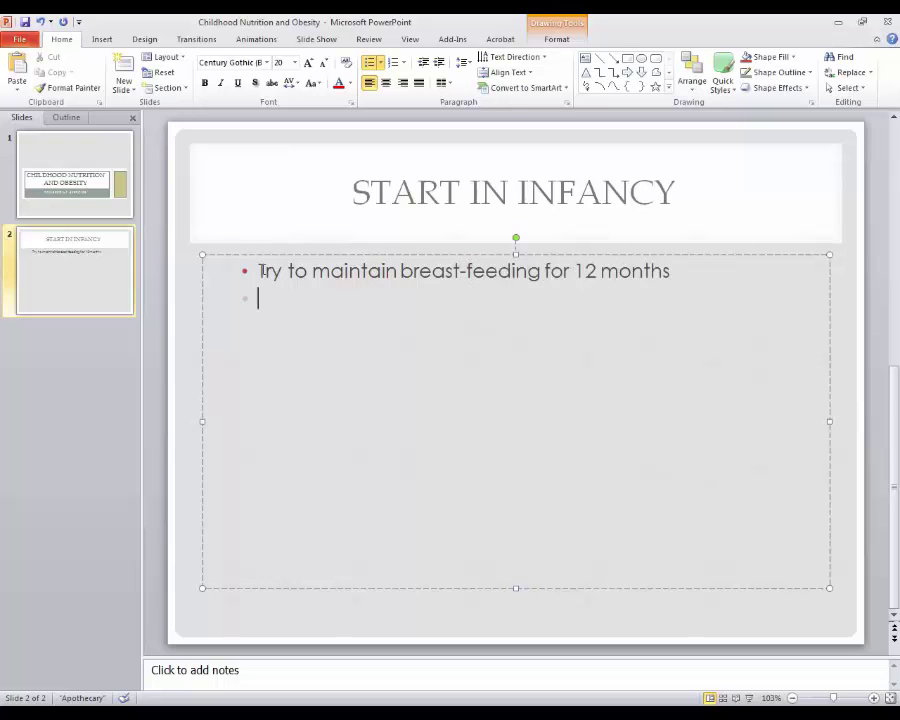
{"action": "type", "text": "Delay introducing"}
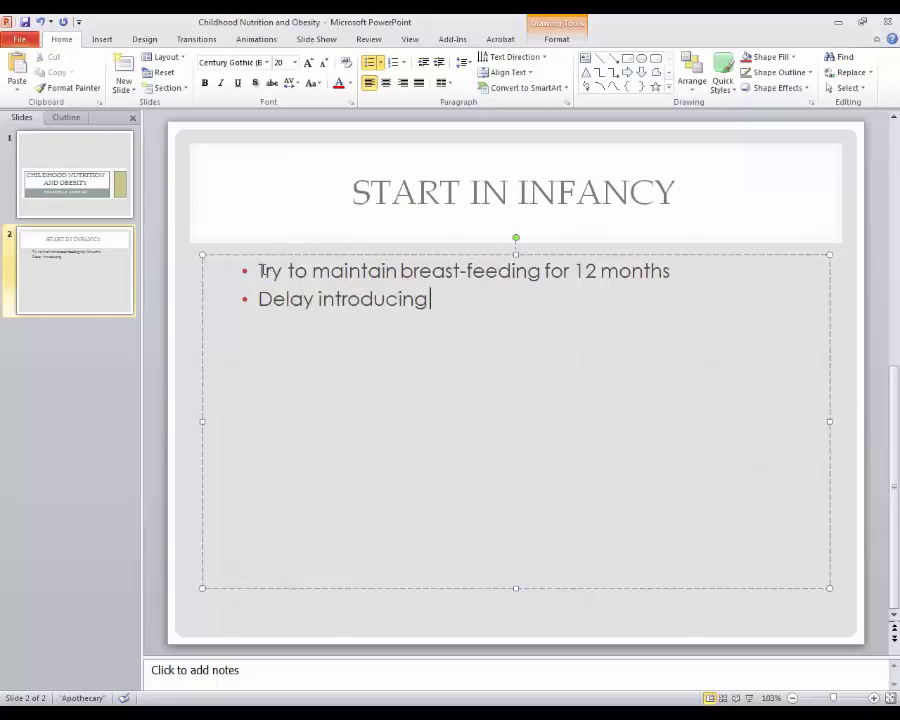
{"action": "type", "text": " 100% juice until"}
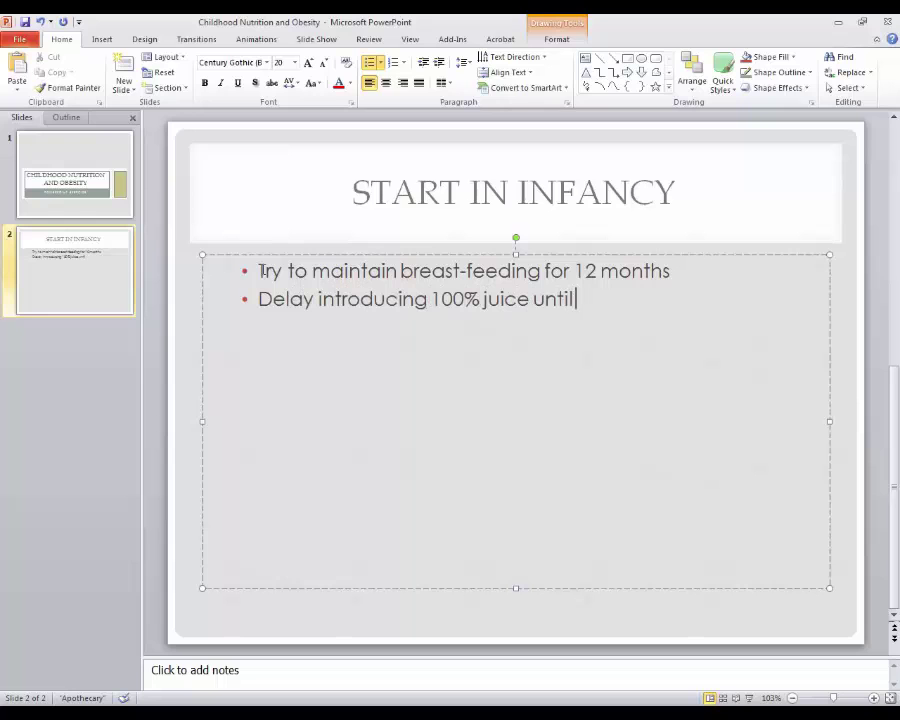
{"action": "type", "text": " 6 months"}
{"action": "key", "text": "Return"}
{"action": "type", "text": "Don't overfe"}
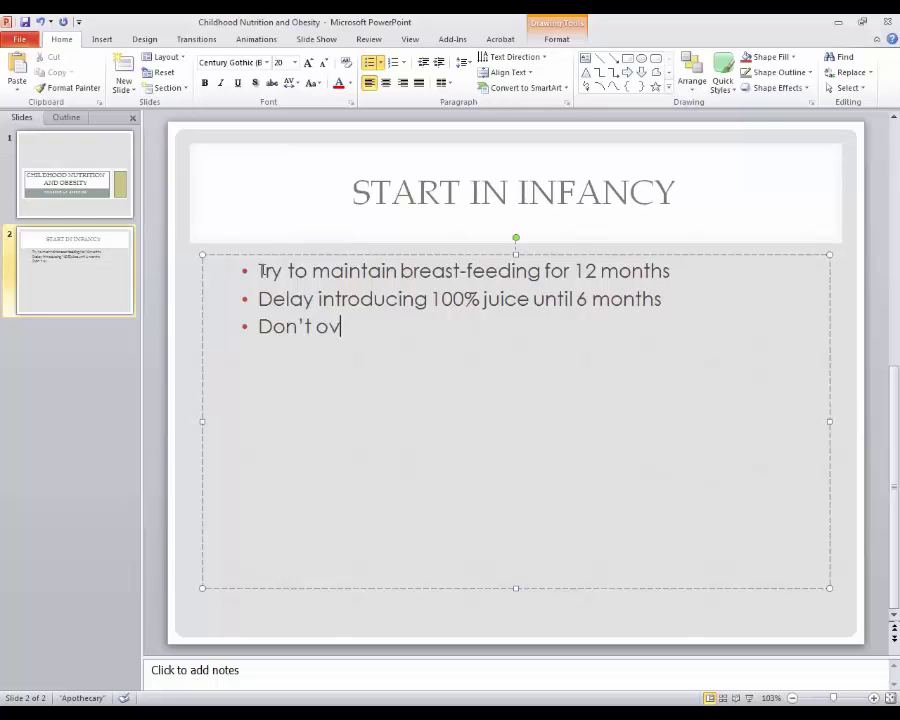
{"action": "type", "text": "ed infants"}
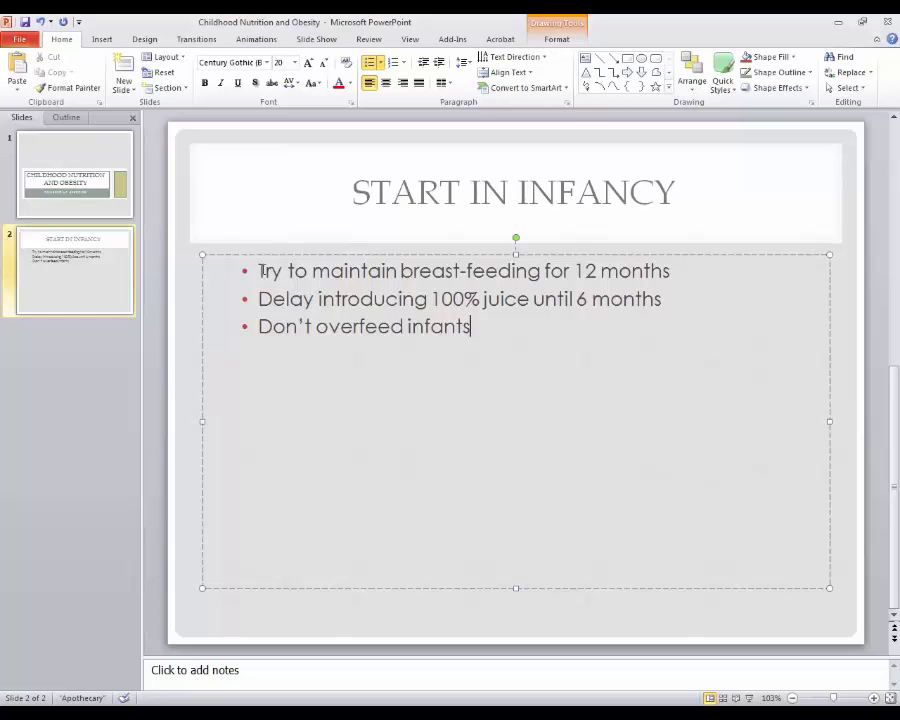
- Add sub-point 'They can self-regulate', bullet 'Introduce healthy foods' with sub-point 'Keep offering even after they initially refuse'
{"action": "key", "text": "Return"}
{"action": "key", "text": "Tab"}
{"action": "type", "text": "They can self-"}
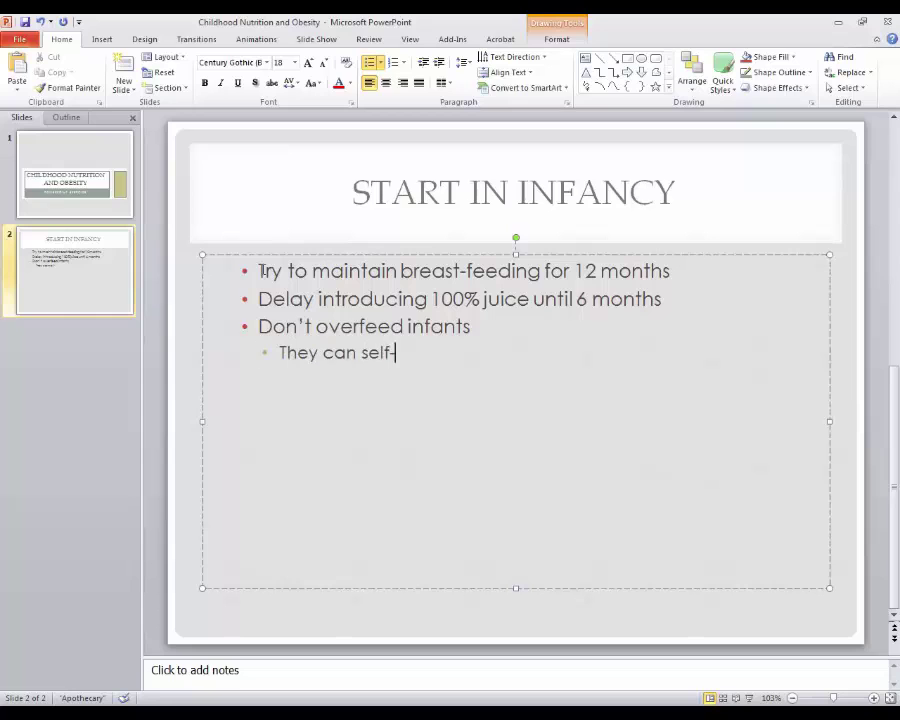
{"action": "type", "text": "regulate"}
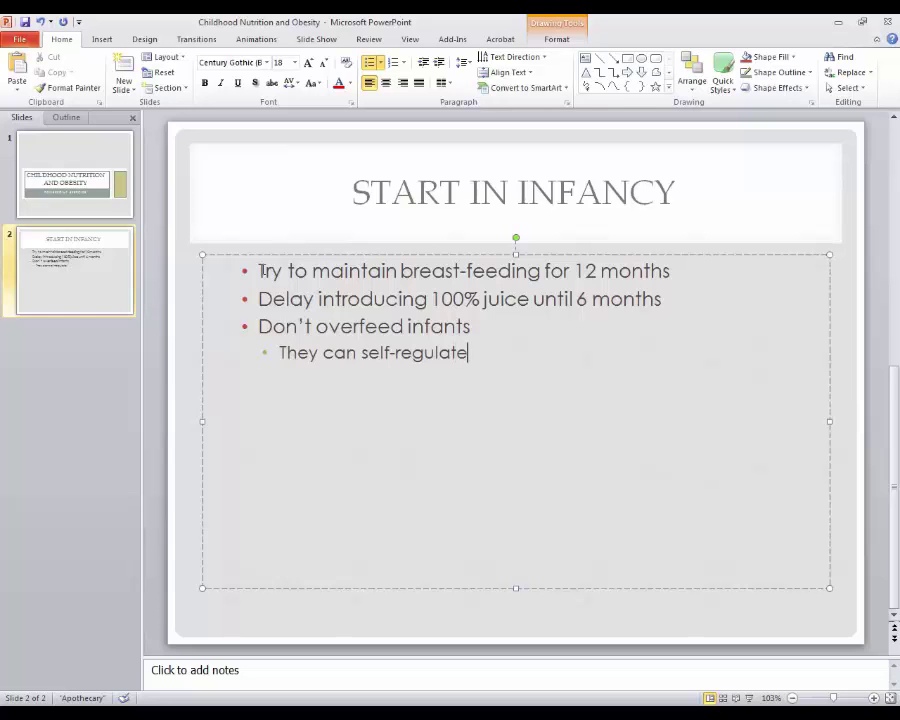
{"action": "key", "text": "Return"}
{"action": "key", "text": "shift+Tab"}
{"action": "type", "text": "Introdu"}
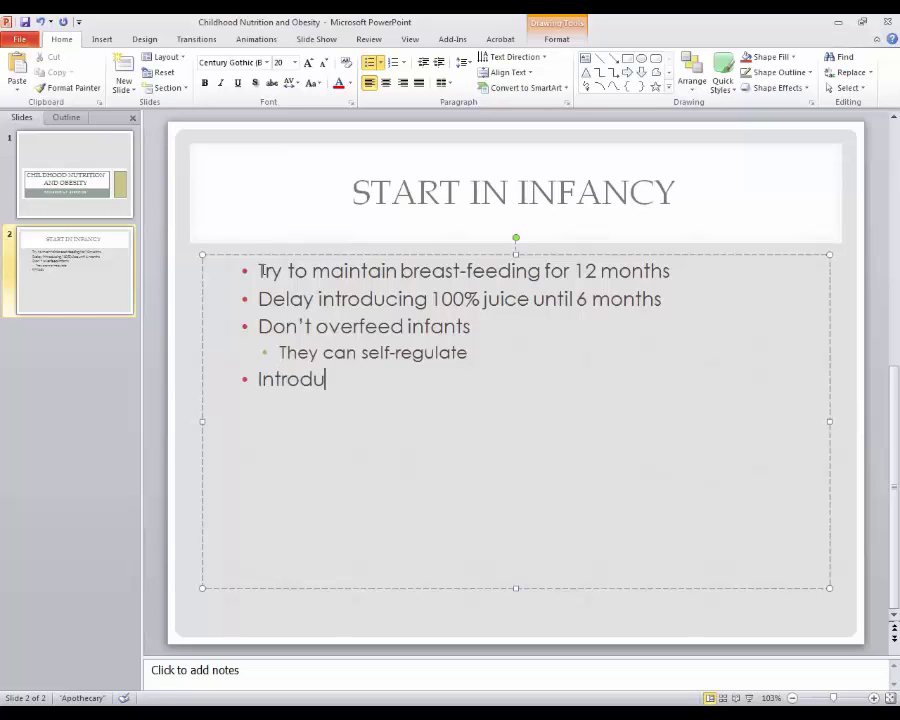
{"action": "type", "text": "ce healthy foods"}
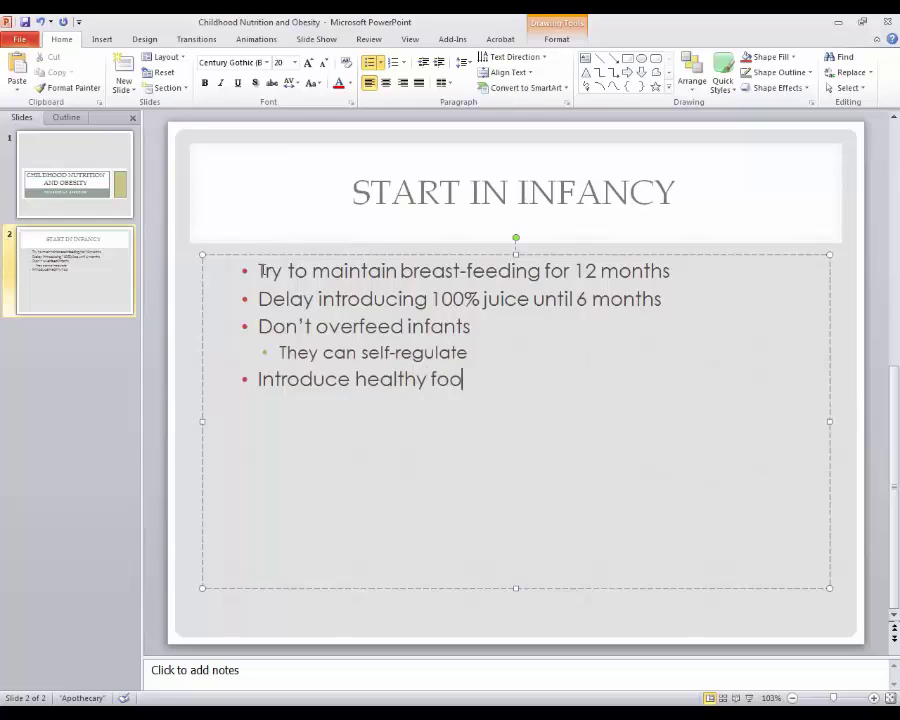
{"action": "key", "text": "Return"}
{"action": "key", "text": "Tab"}
{"action": "type", "text": "Keep offer"}
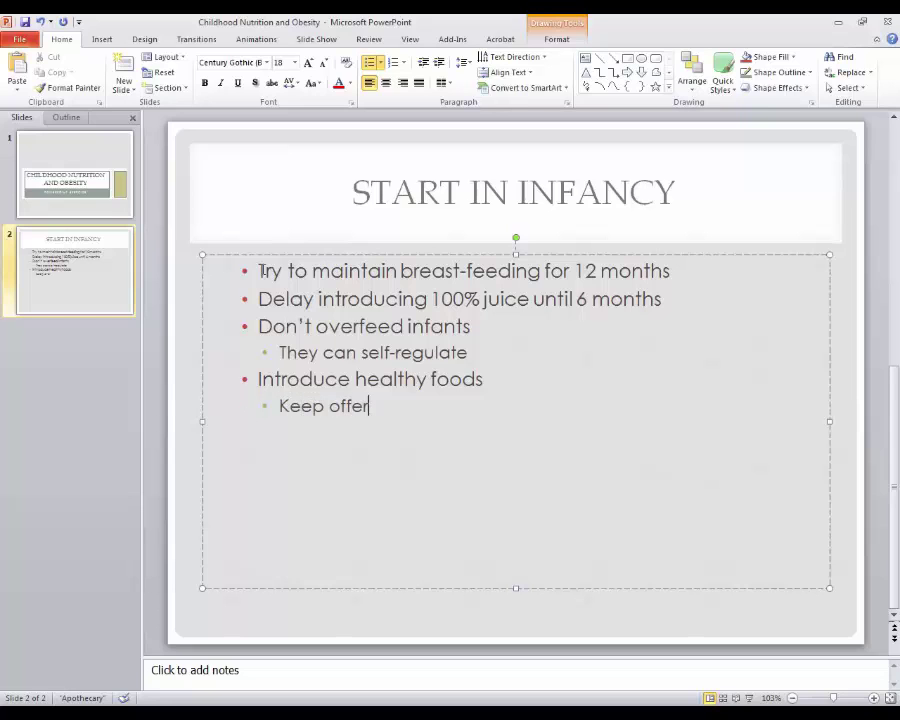
{"action": "type", "text": "ing even after they initially"}
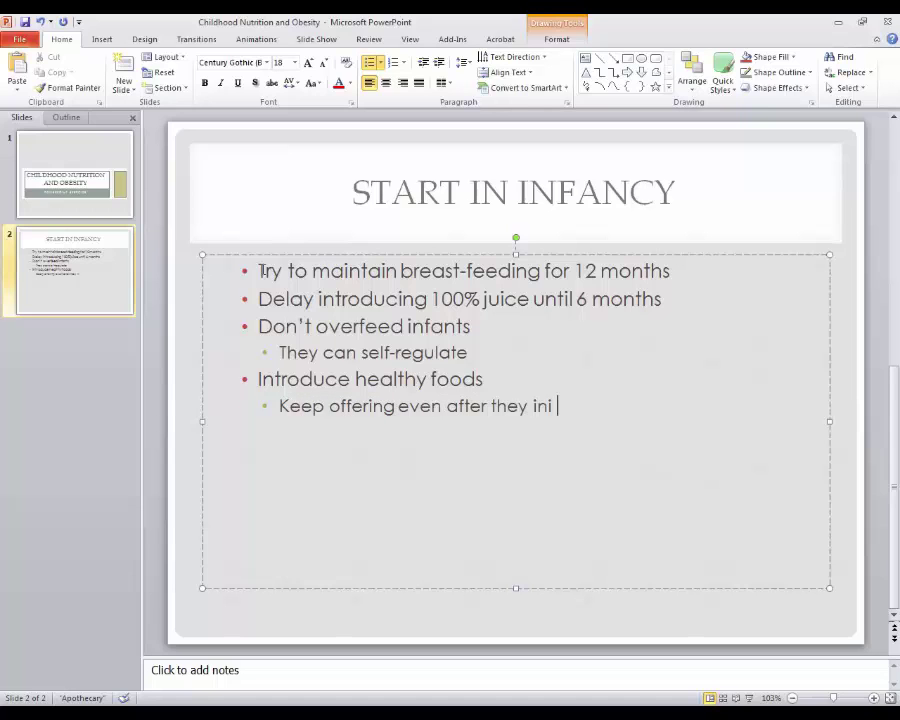
{"action": "type", "text": " refuse"}
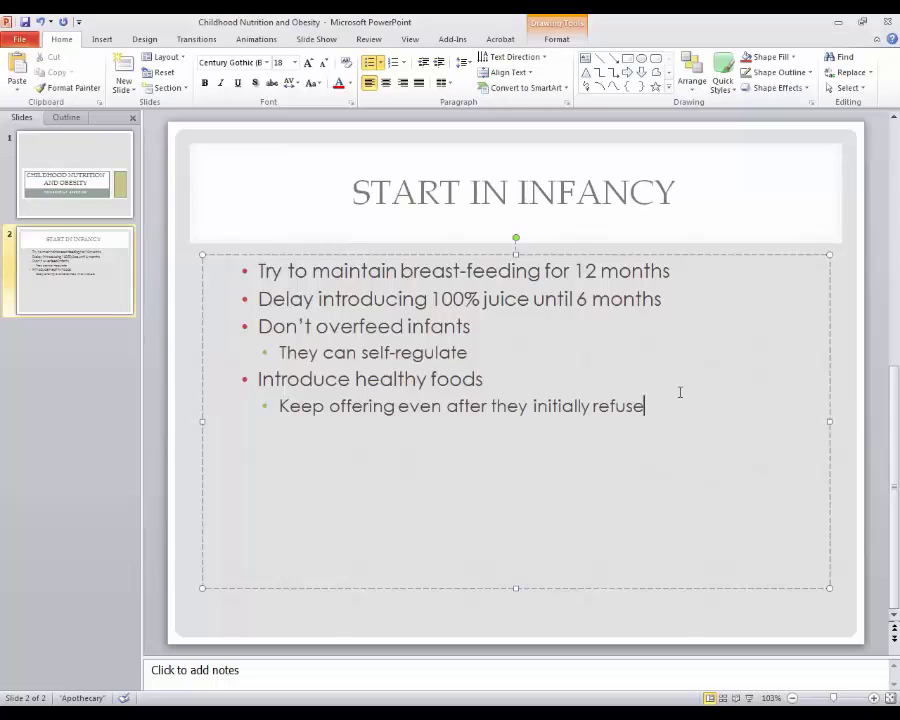
{"action": "left_click", "coordinate": [844, 347]}
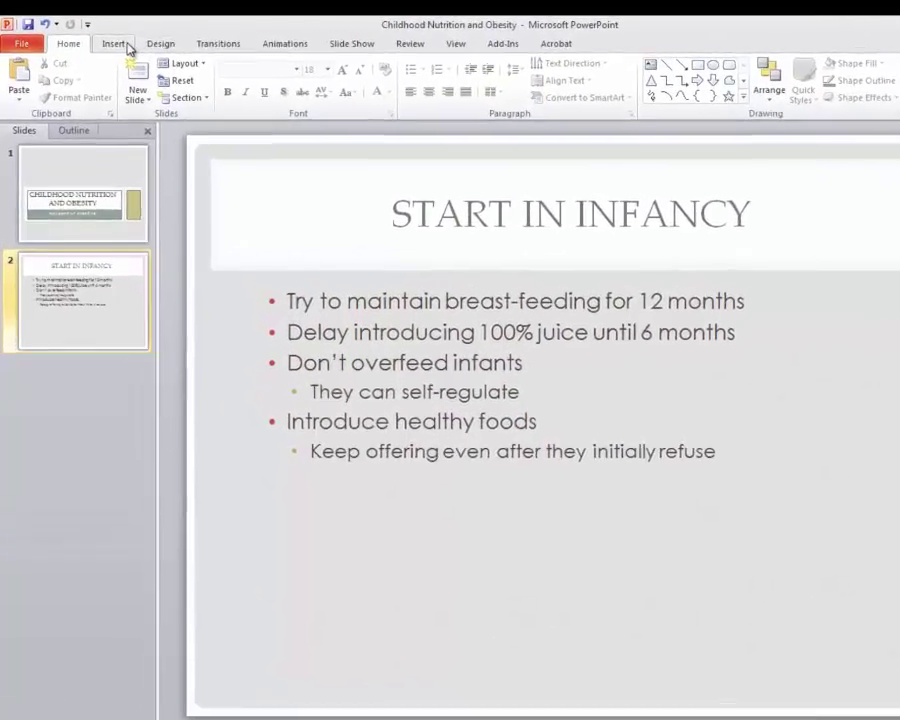
{"action": "left_click", "coordinate": [106, 40]}
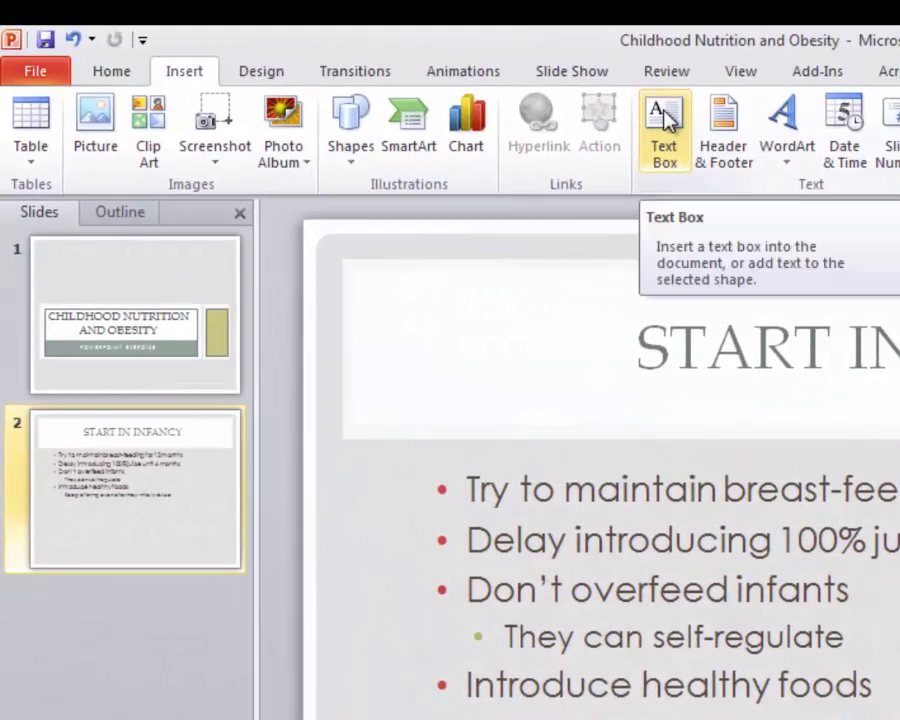
{"action": "left_click", "coordinate": [549, 97]}
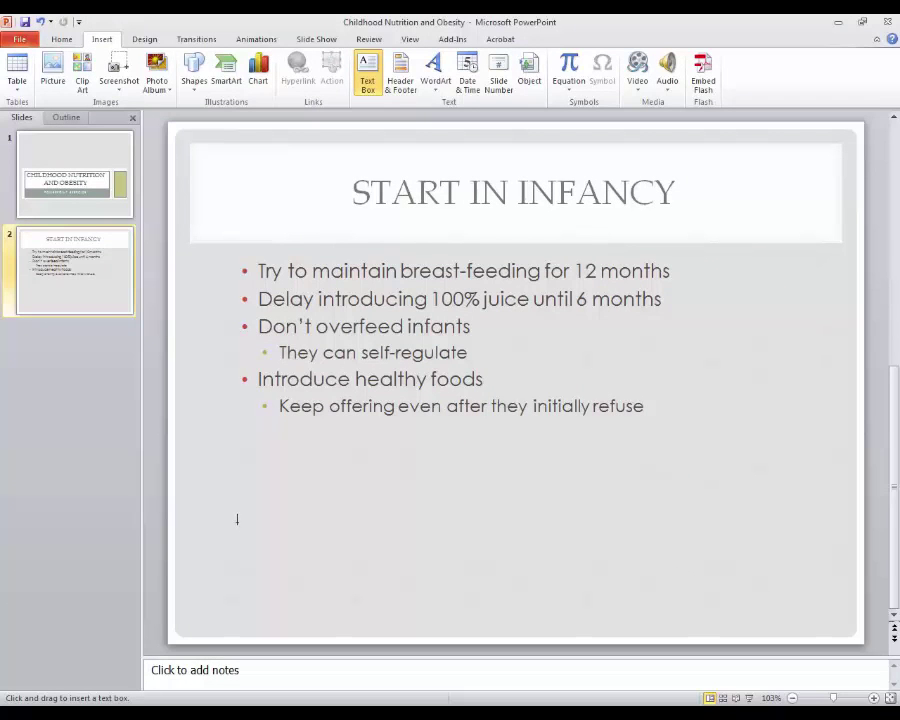
{"action": "mouse_move", "coordinate": [237, 522]}
{"action": "left_mouse_down"}
{"action": "mouse_move", "coordinate": [255, 536]}
{"action": "mouse_move", "coordinate": [362, 555]}
{"action": "mouse_move", "coordinate": [498, 564]}
{"action": "left_mouse_up"}
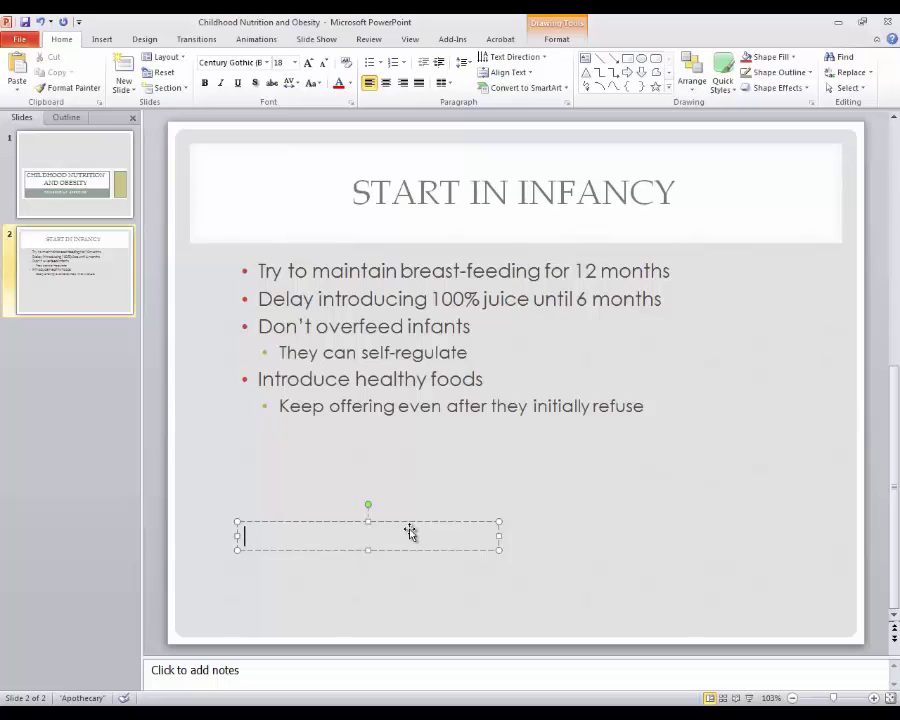
{"action": "type", "text": "www.hea"}
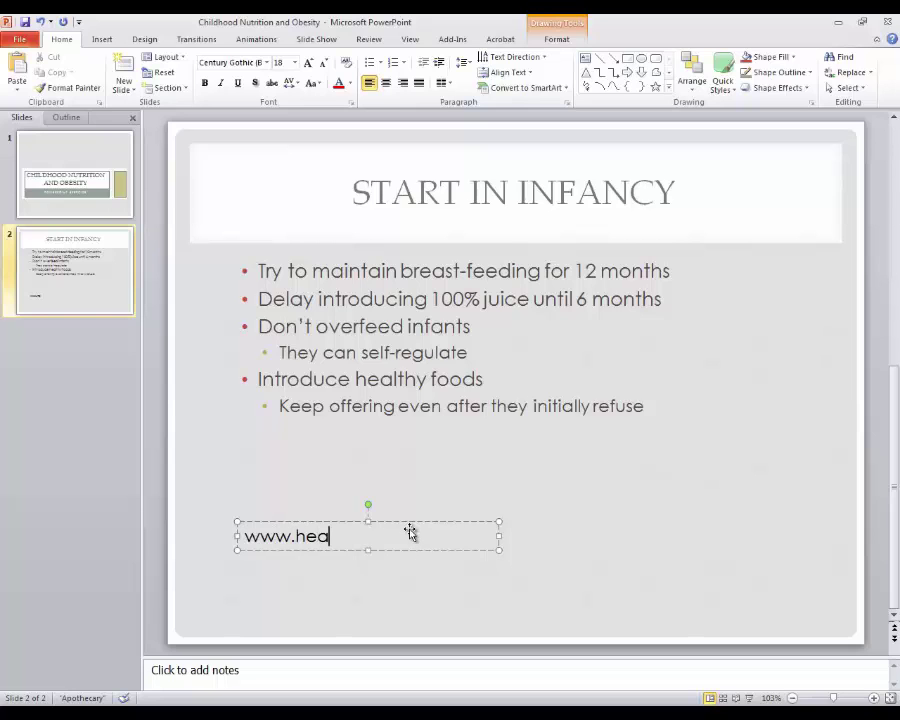
{"action": "type", "text": "rt.org"}
{"action": "left_click", "coordinate": [498, 535]}
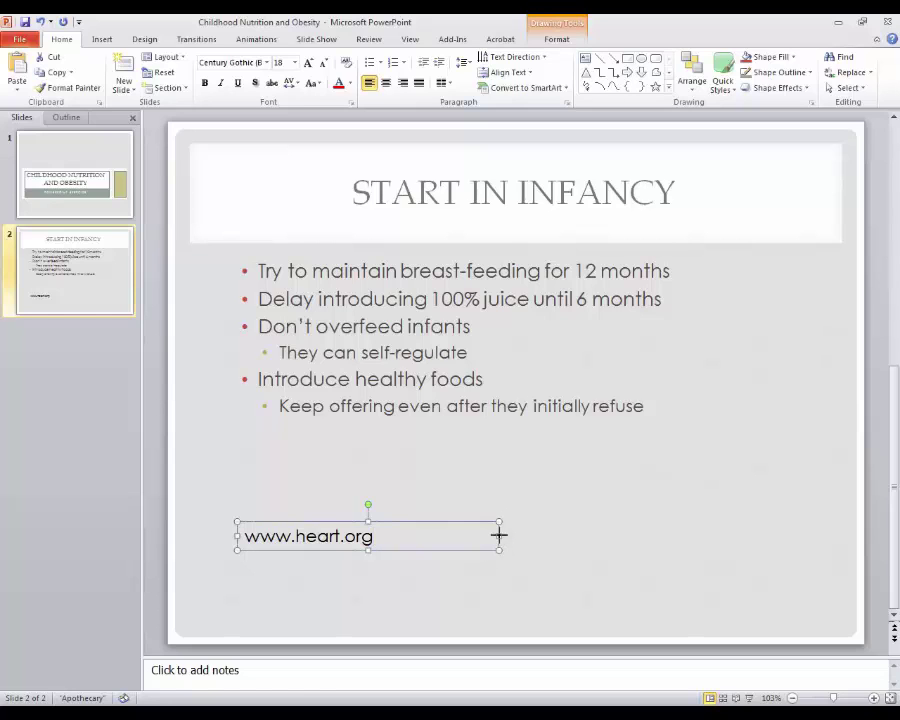
{"action": "left_click_drag", "start_coordinate": [487, 536], "coordinate": [392, 542]}
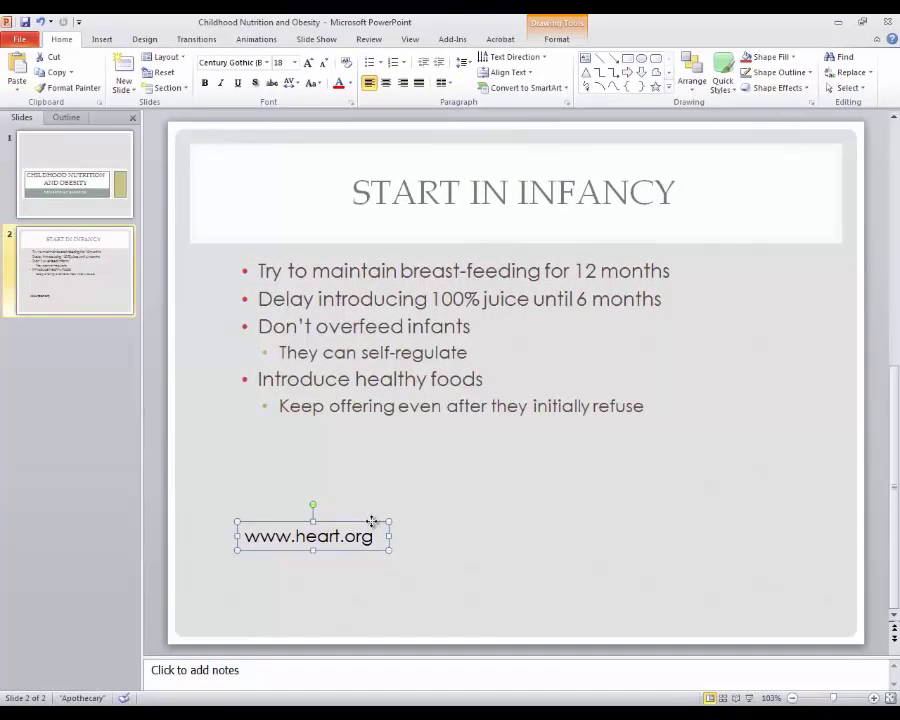
{"action": "left_click_drag", "start_coordinate": [371, 521], "coordinate": [803, 581]}
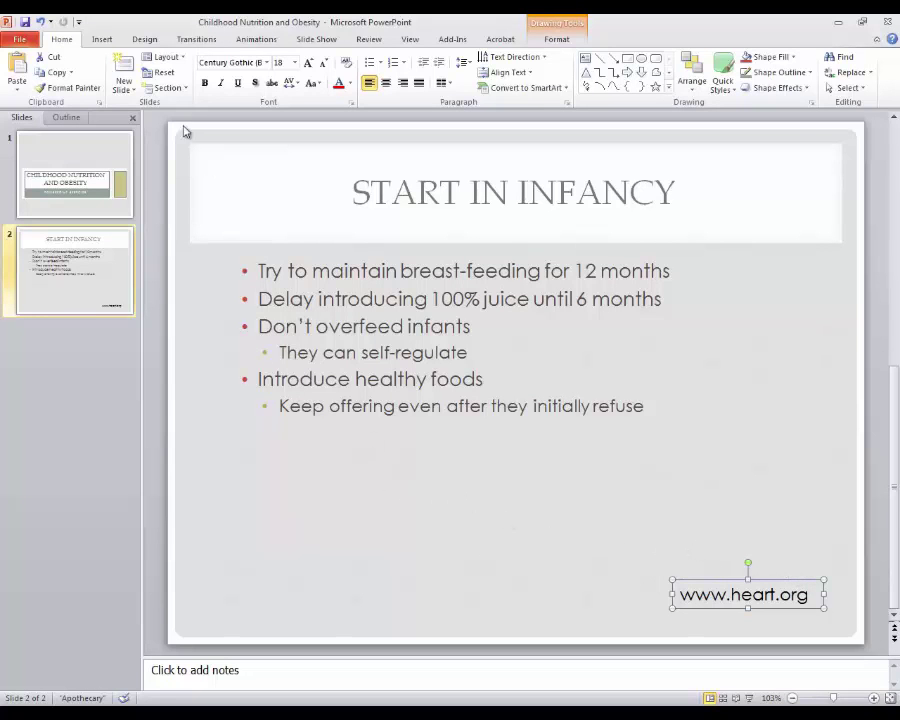
{"action": "left_click", "coordinate": [27, 23]}
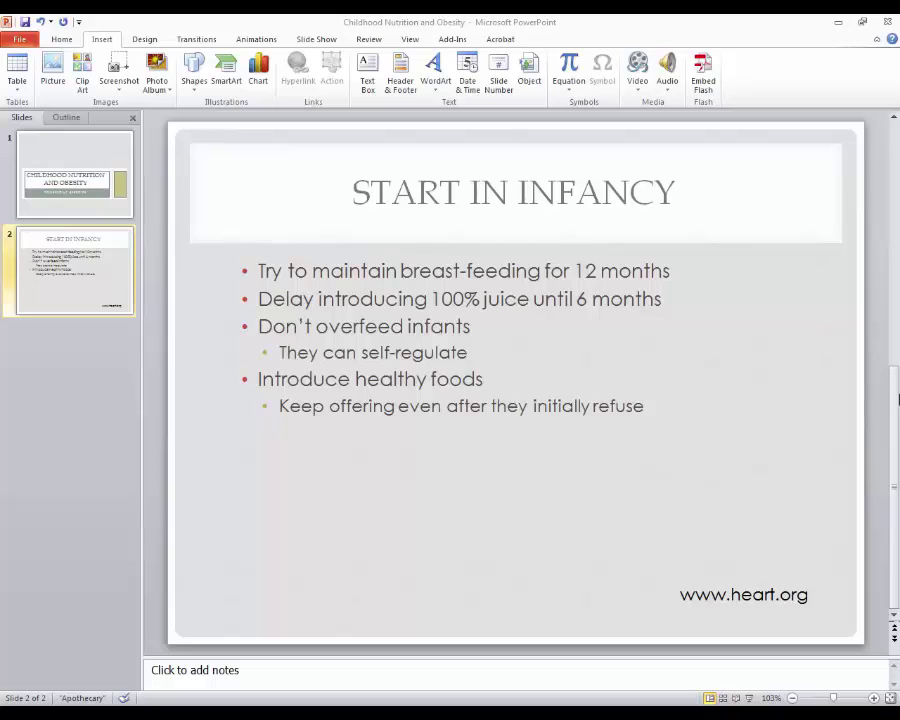
{"action": "left_click", "coordinate": [432, 380]}
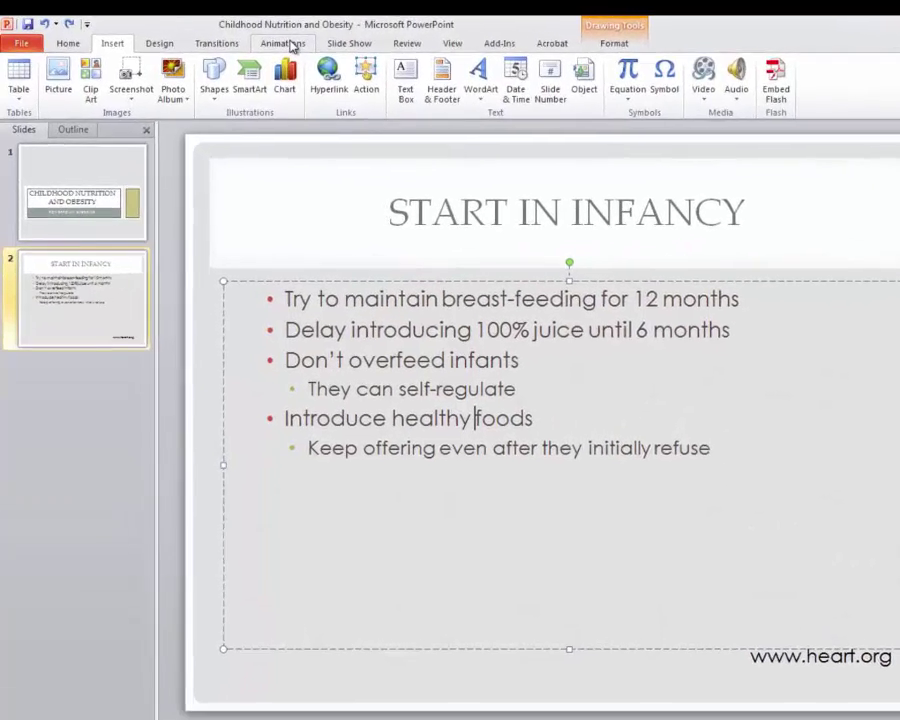
- Apply the Fade entrance animation to the Start in Infancy bullet list
{"action": "left_click", "coordinate": [260, 40]}
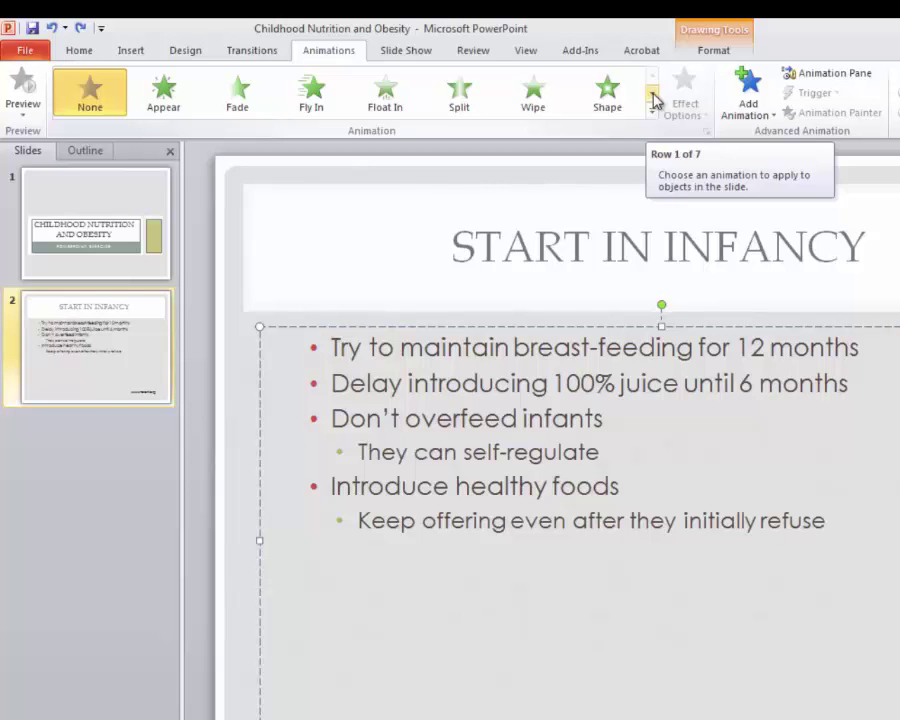
{"action": "left_click", "coordinate": [250, 94]}
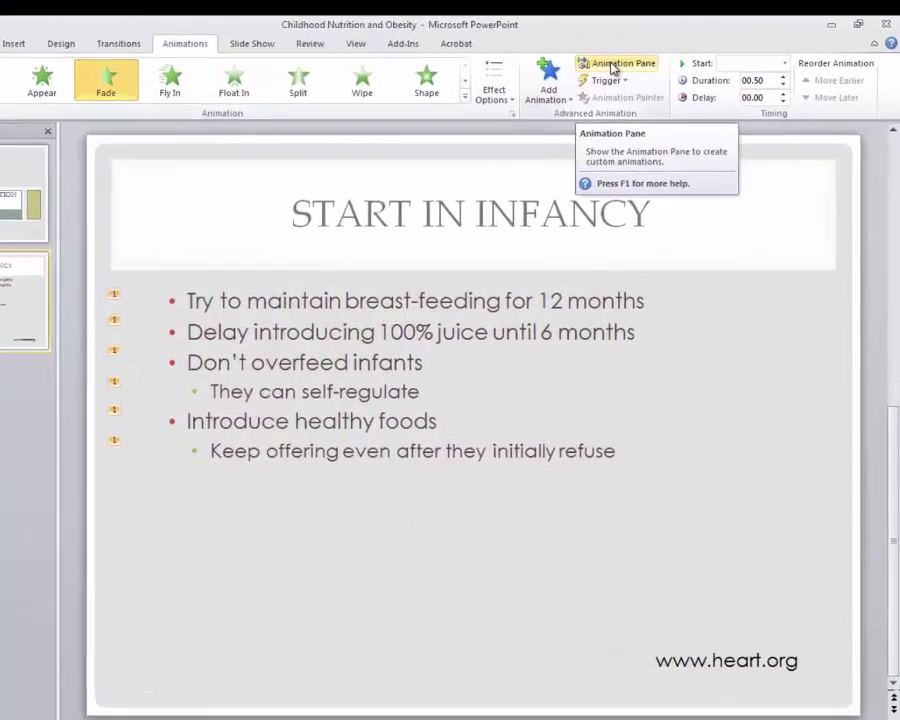
- In the Animation Pane, set the bullet list animation to Start On Click, one line per click
{"action": "left_click", "coordinate": [641, 62]}
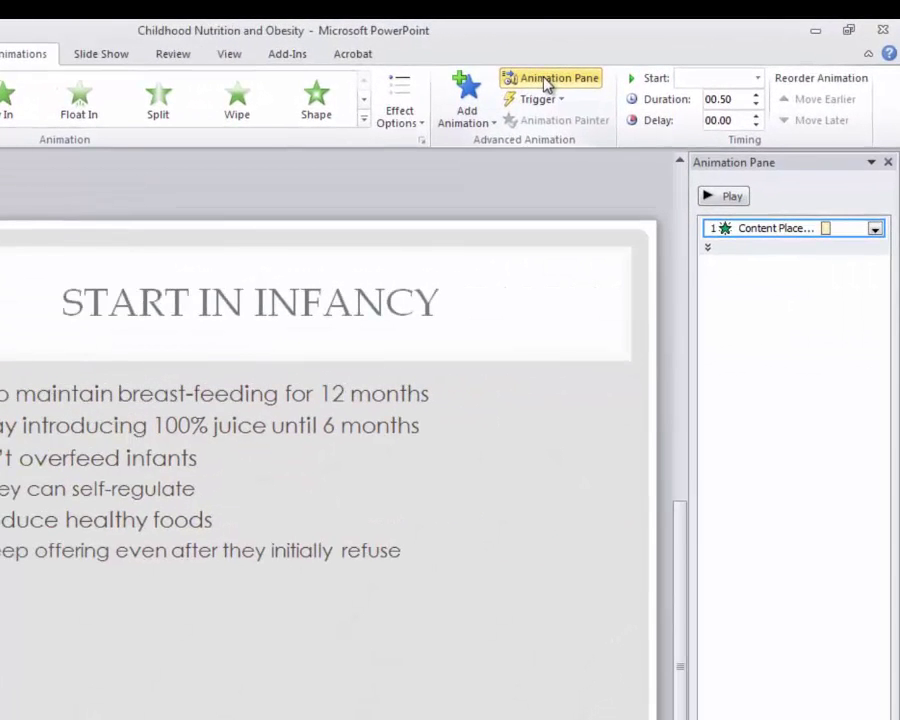
{"action": "left_click", "coordinate": [876, 230]}
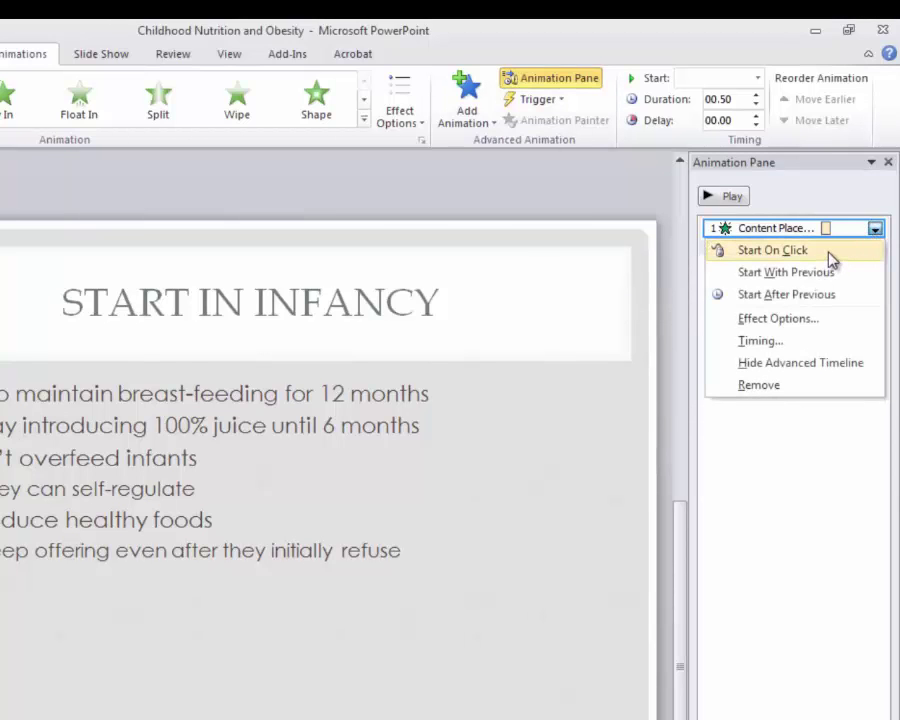
{"action": "left_click", "coordinate": [827, 251]}
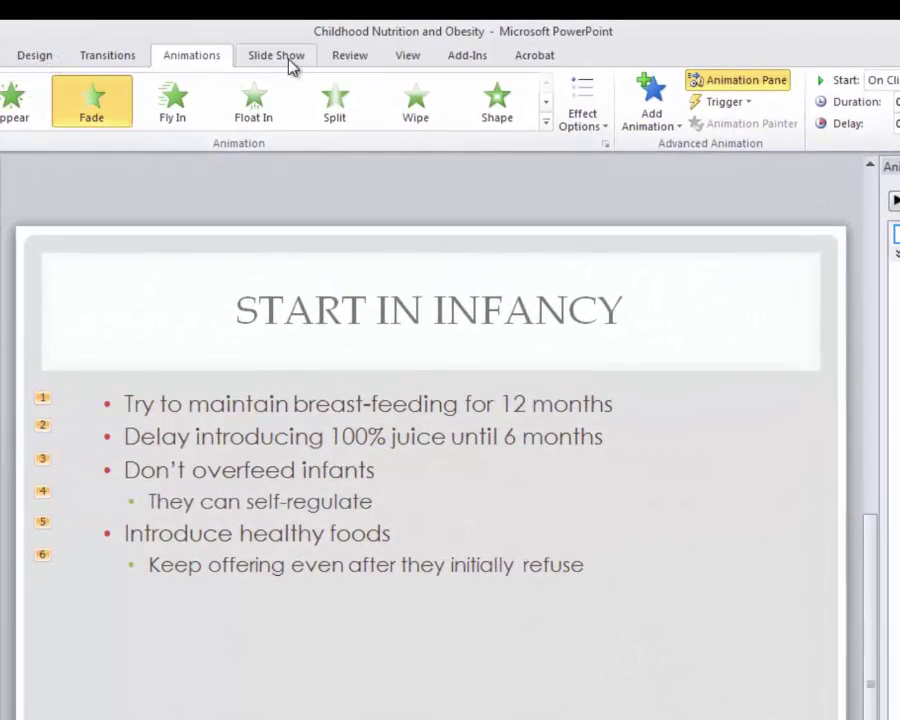
- Start the slide show from the first slide and advance to the Start in Infancy slide
{"action": "left_click", "coordinate": [290, 60]}
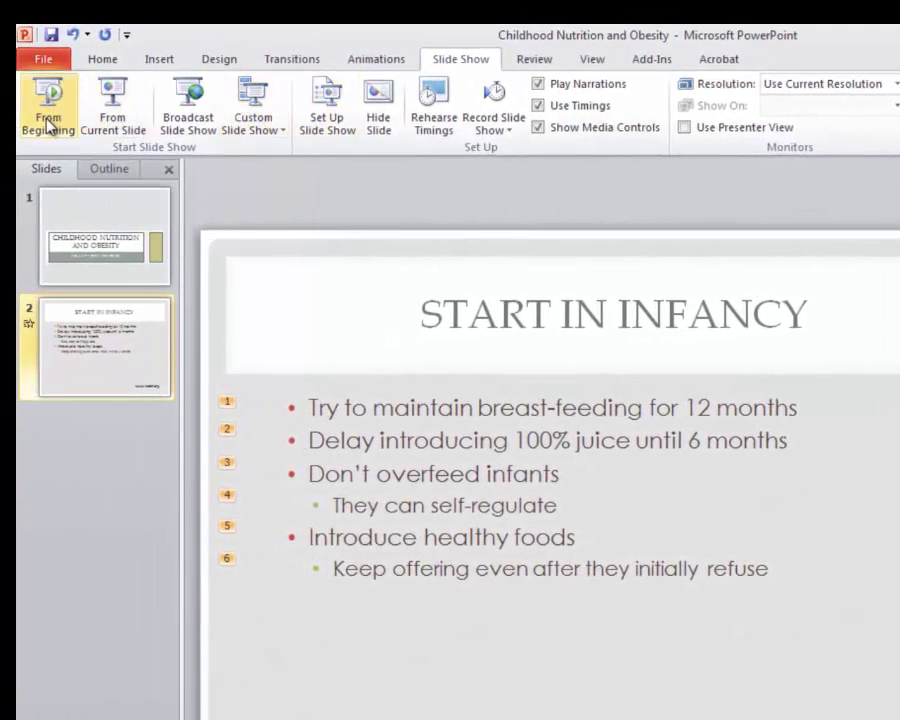
{"action": "left_click", "coordinate": [47, 122]}
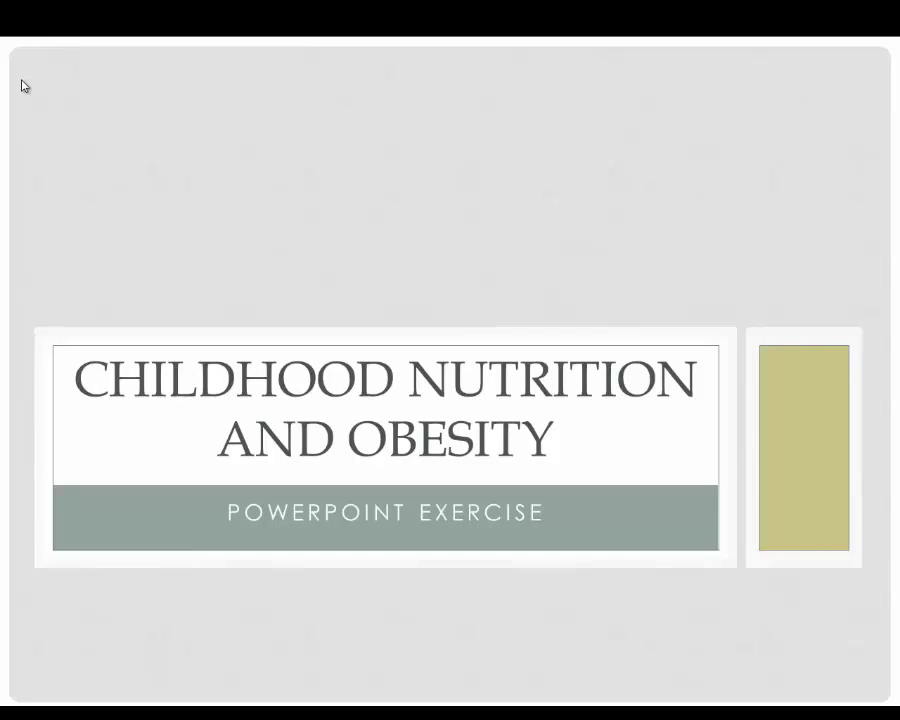
{"action": "left_click", "coordinate": [24, 86]}
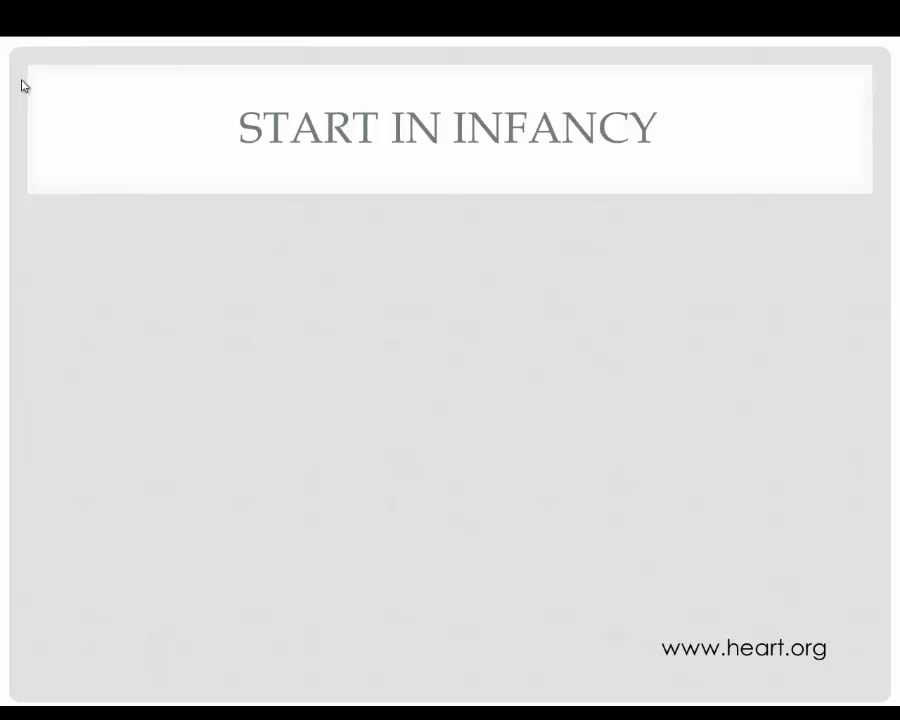
{"action": "key", "text": "Left"}
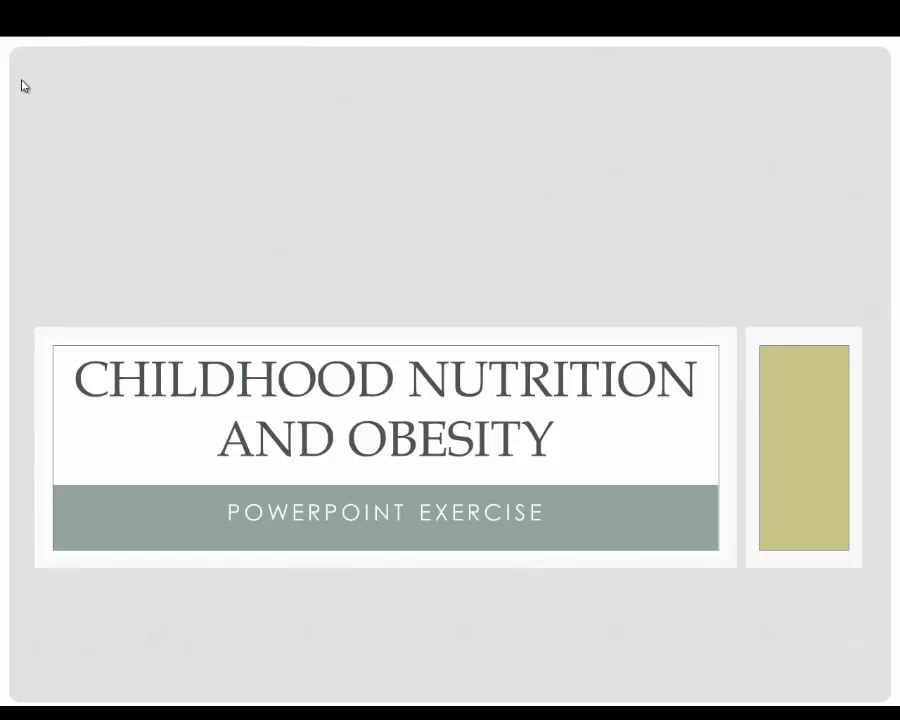
{"action": "left_click", "coordinate": [24, 86]}
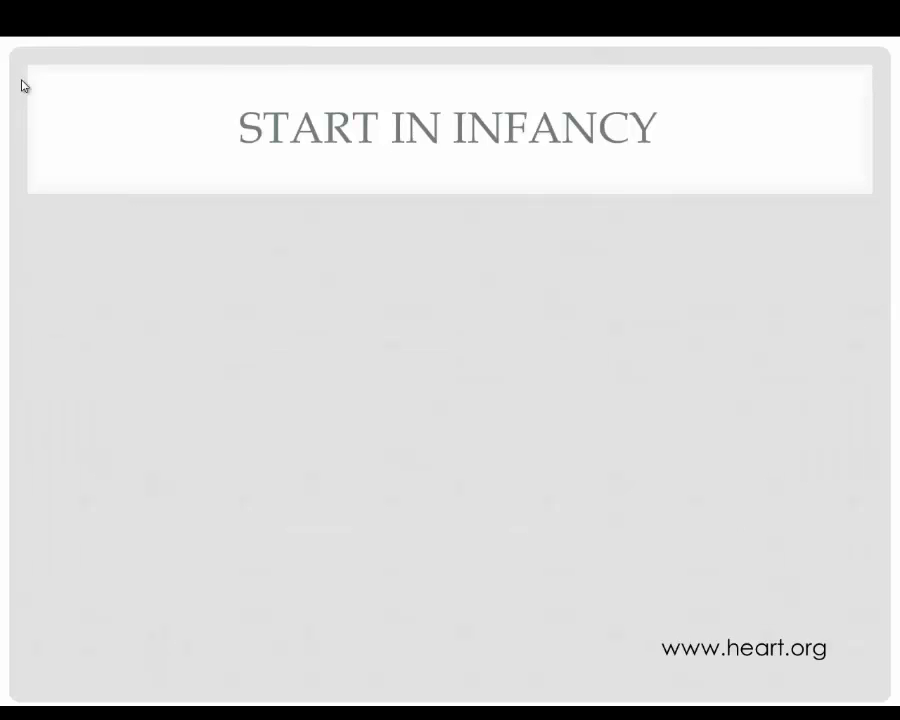
- Reveal all six Start in Infancy bullets one by one, then advance to the end-of-show screen
{"action": "left_click", "coordinate": [24, 86]}
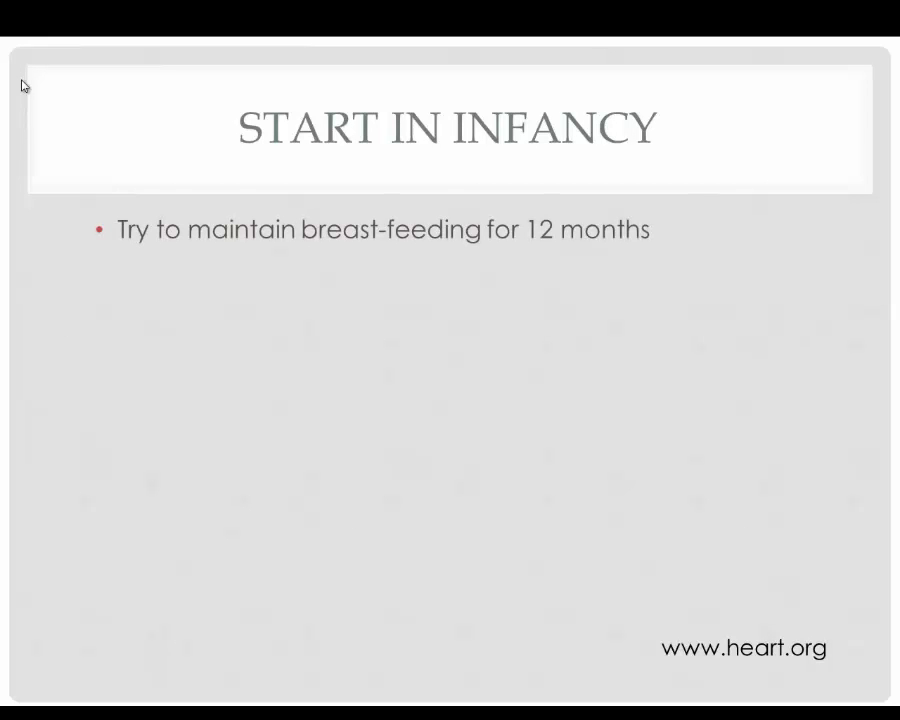
{"action": "left_click", "coordinate": [24, 86]}
{"action": "left_click", "coordinate": [24, 86]}
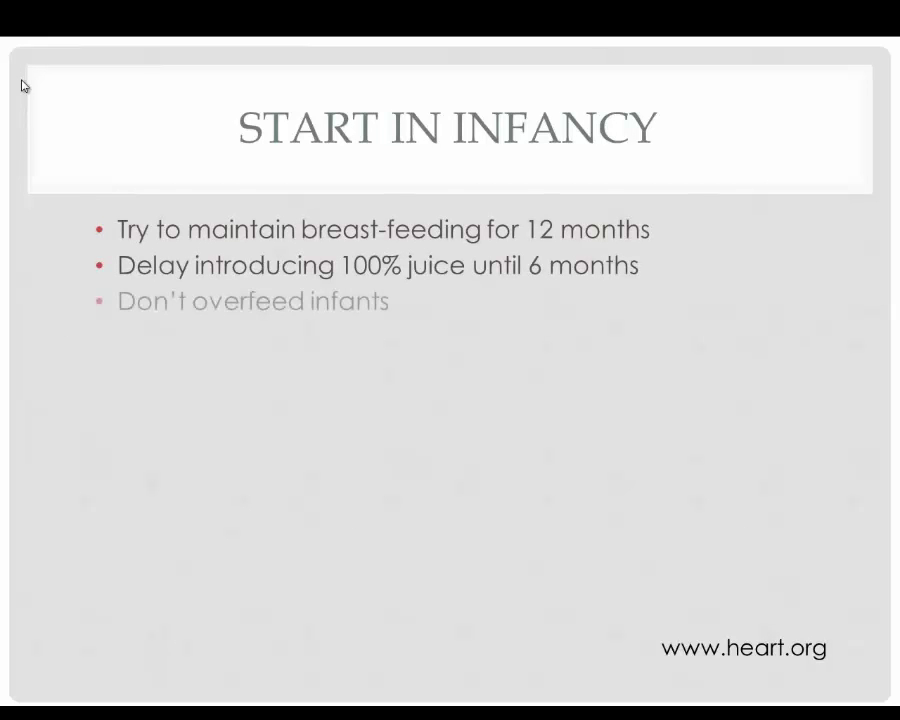
{"action": "left_click", "coordinate": [24, 86]}
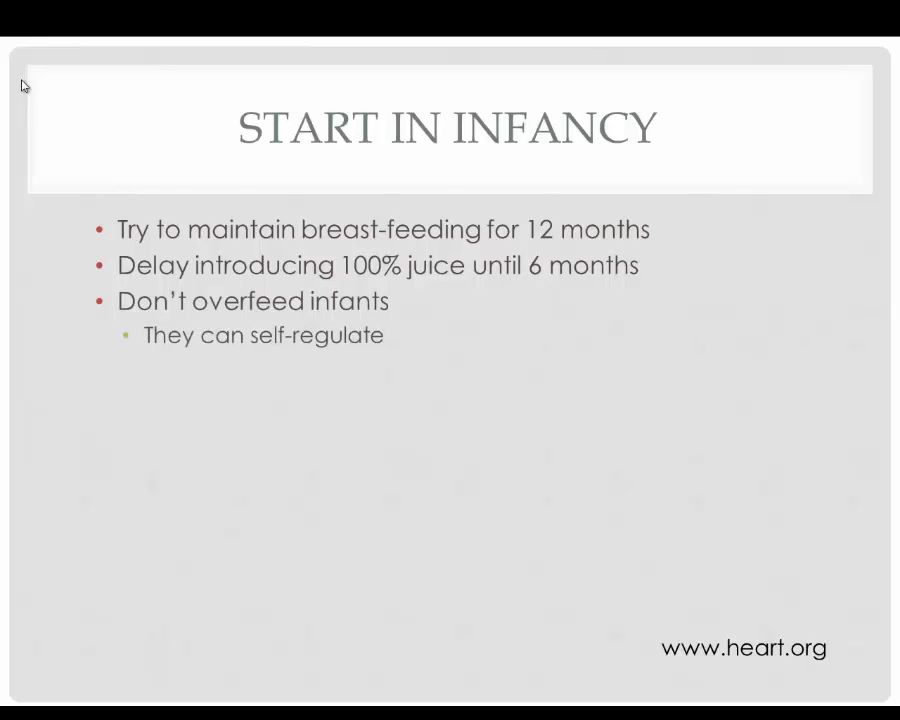
{"action": "left_click", "coordinate": [24, 86]}
{"action": "left_click", "coordinate": [24, 86]}
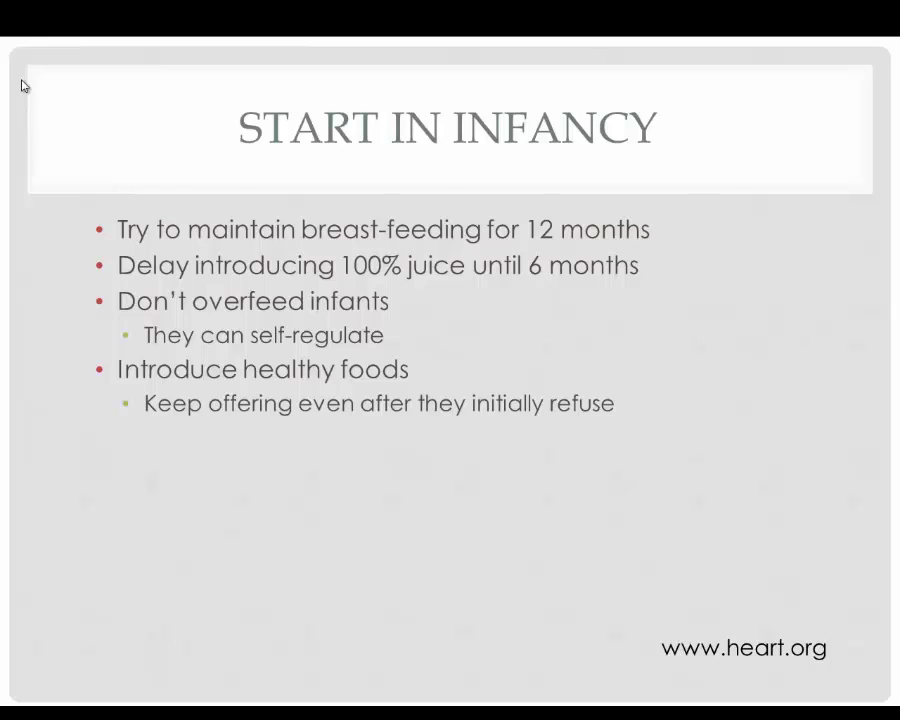
{"action": "left_click", "coordinate": [24, 86]}
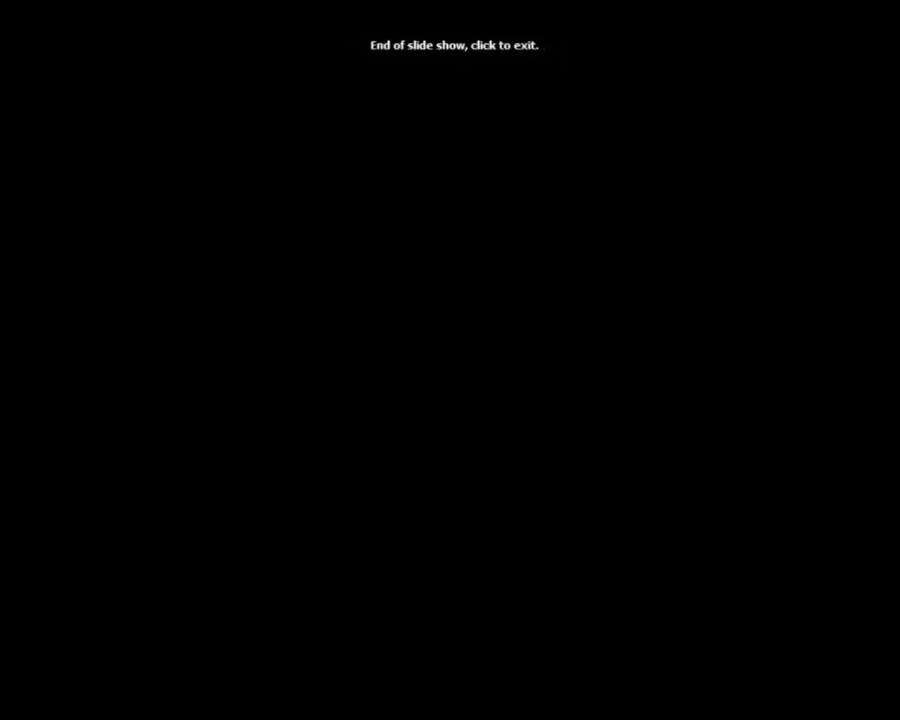
- Exit the slide show and add a new Title and Content slide
{"action": "left_click", "coordinate": [22, 86]}
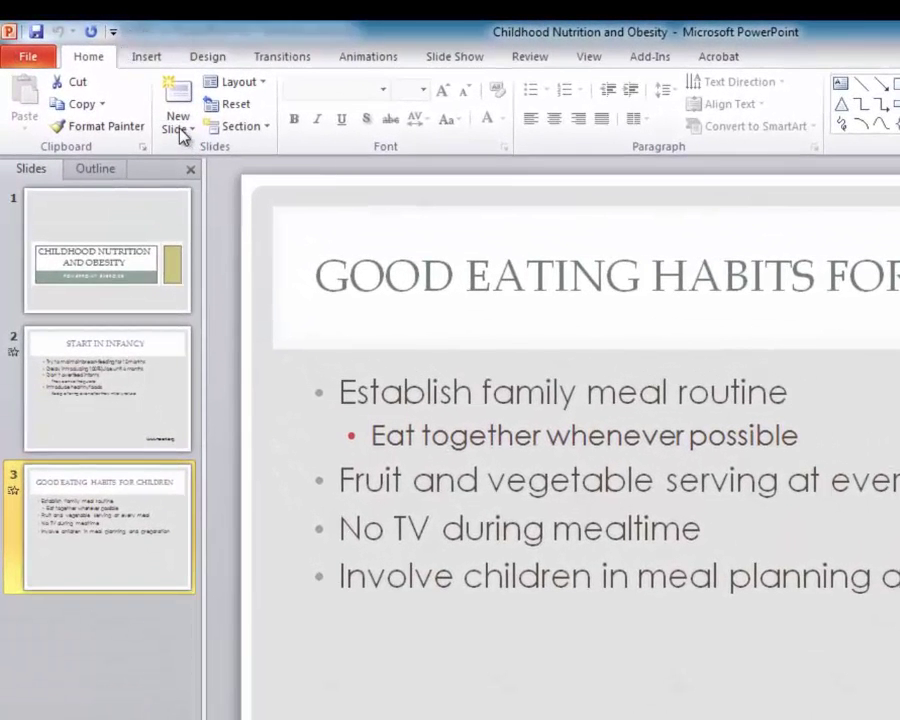
{"action": "left_click", "coordinate": [178, 125]}
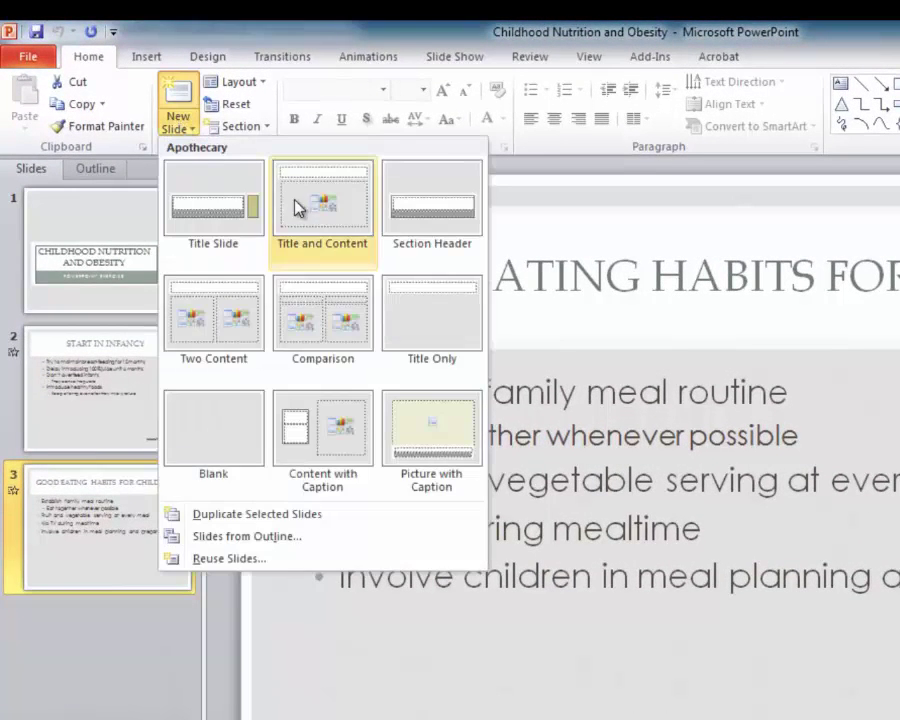
{"action": "left_click", "coordinate": [343, 235]}
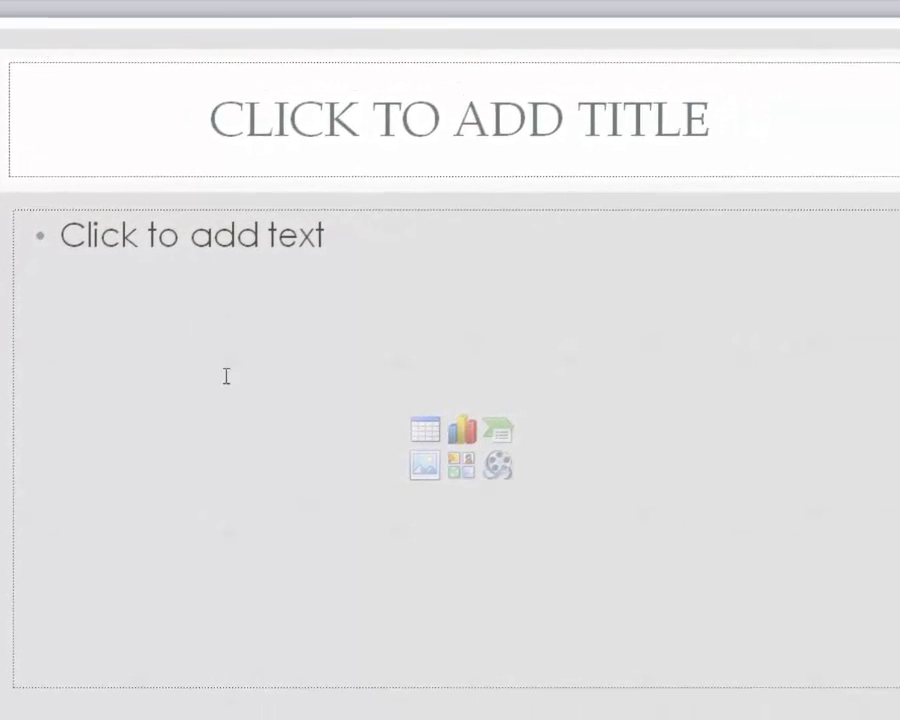
- Begin inserting a chart from the content placeholder and choose the Clustered Column type
{"action": "left_click", "coordinate": [463, 432]}
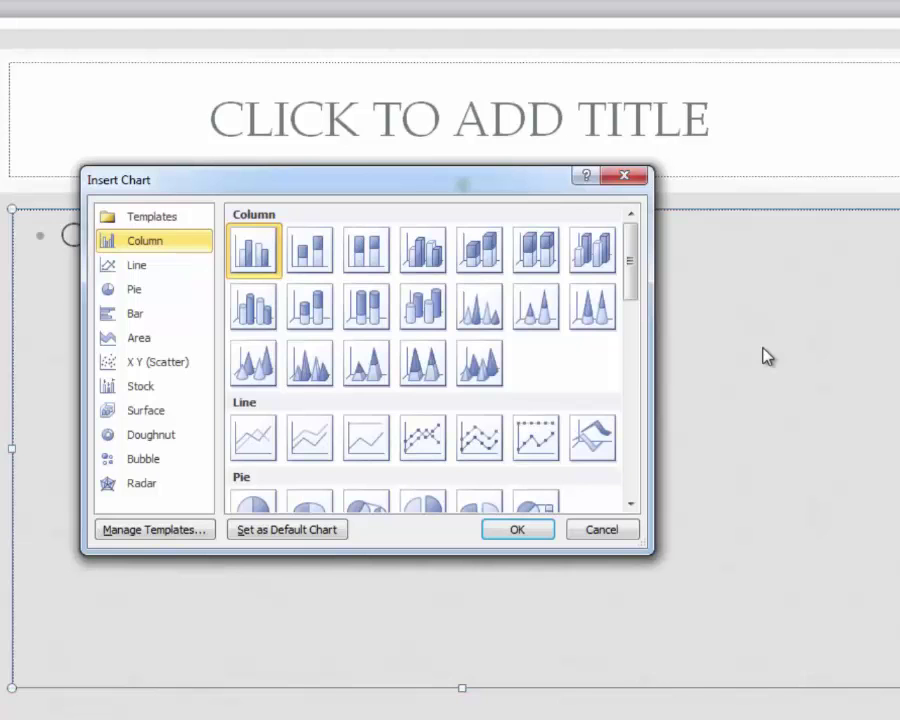
{"action": "double_click", "coordinate": [250, 252]}
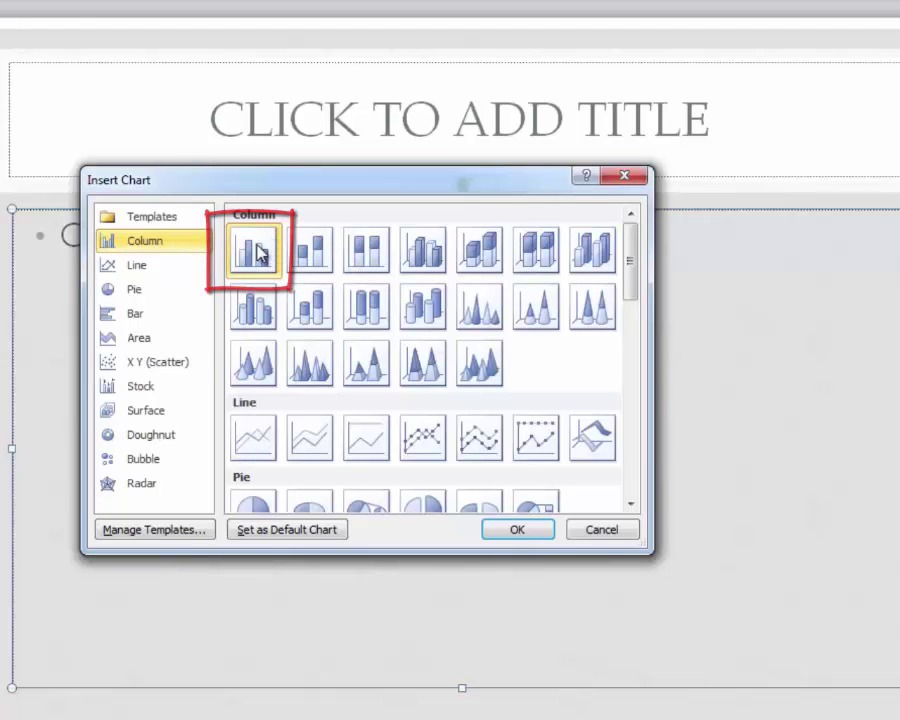
- Insert the clustered column chart, restoring its data range to A1:D5 after a trial resize
{"action": "left_click", "coordinate": [509, 533]}
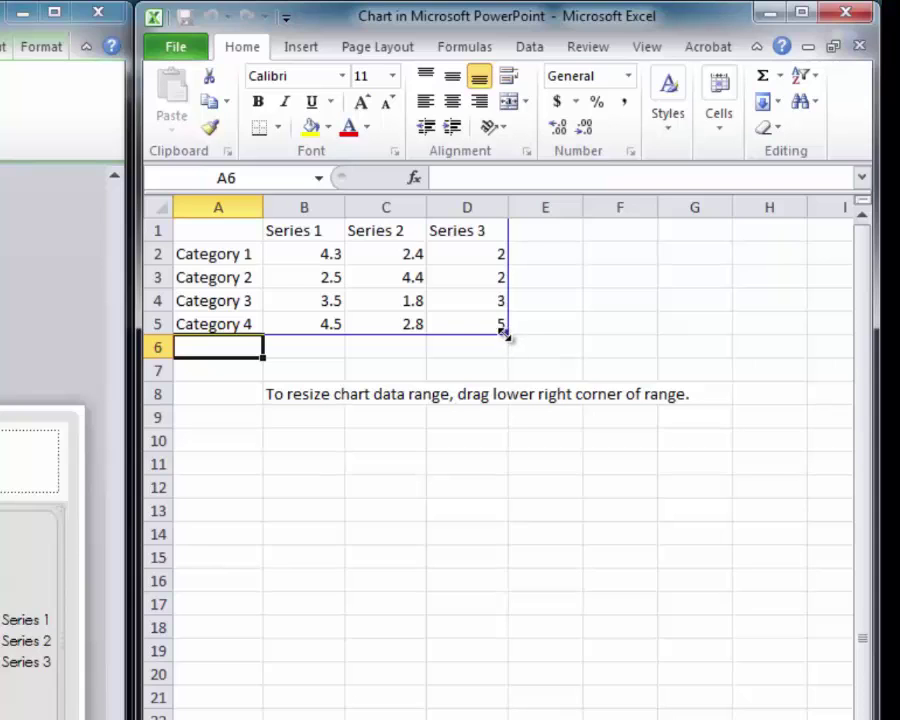
{"action": "mouse_move", "coordinate": [507, 335]}
{"action": "left_mouse_down"}
{"action": "mouse_move", "coordinate": [484, 311]}
{"action": "mouse_move", "coordinate": [424, 308]}
{"action": "left_mouse_up"}
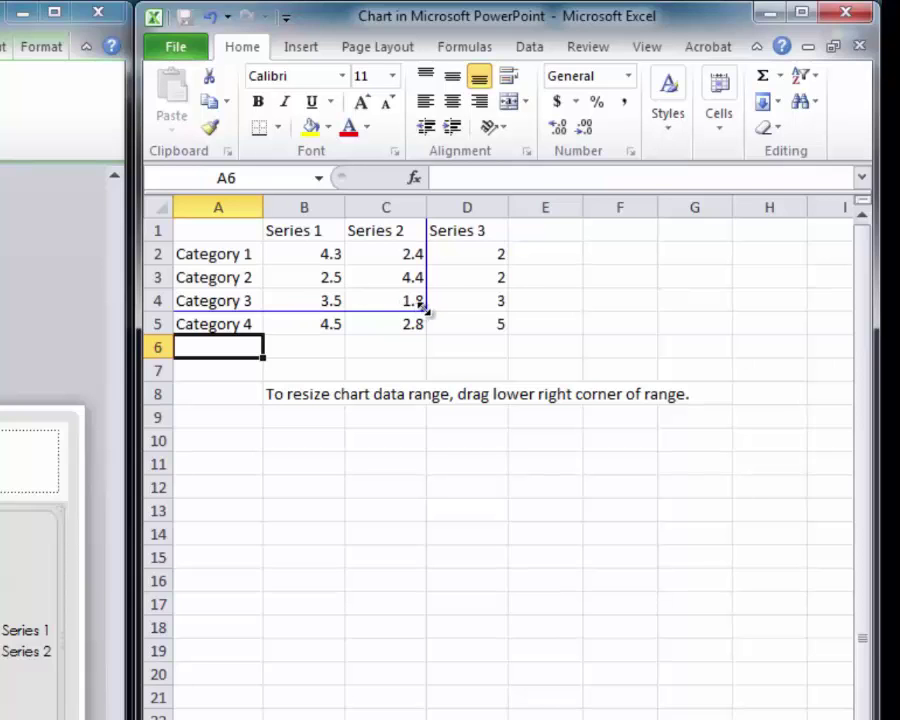
{"action": "left_click_drag", "start_coordinate": [425, 311], "coordinate": [504, 333]}
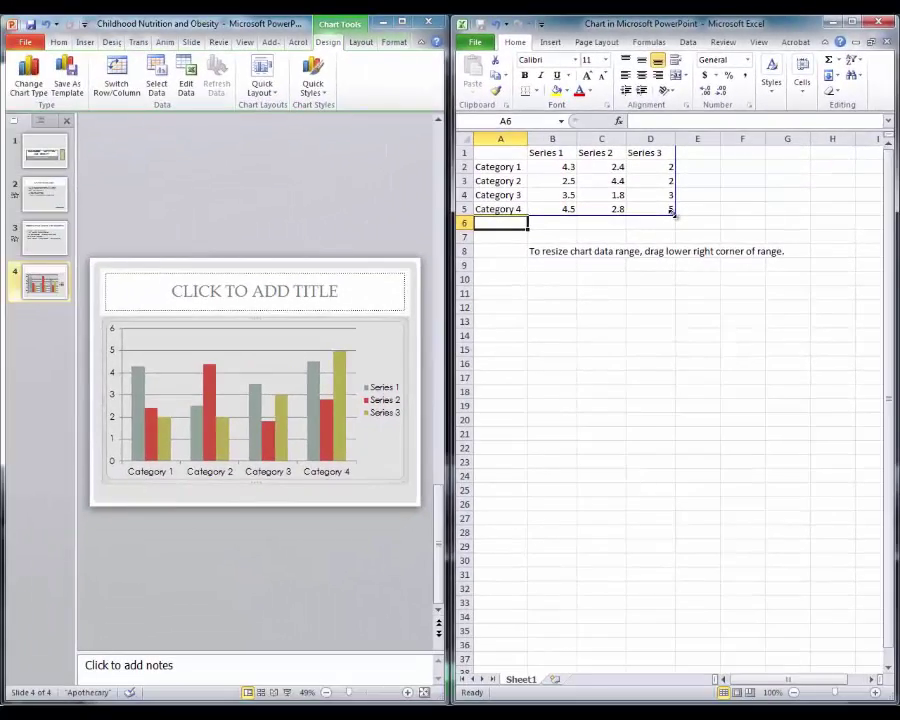
{"action": "left_click", "coordinate": [500, 167]}
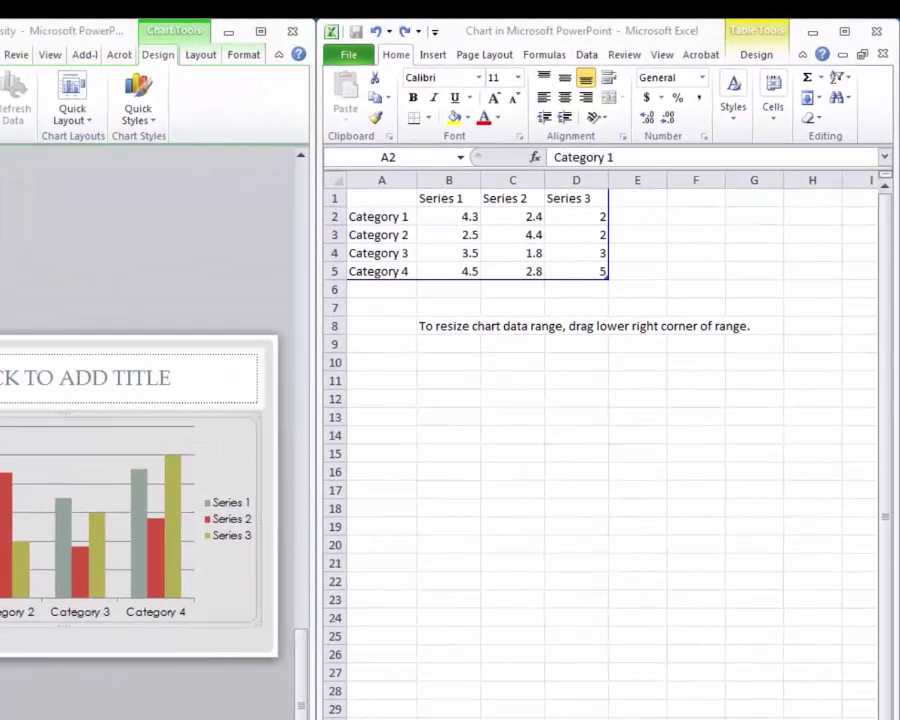
- Rename the categories in A2:A5 to 1963-70, 1971-74, 1976-80 and 1988-94
{"action": "left_click", "coordinate": [376, 212]}
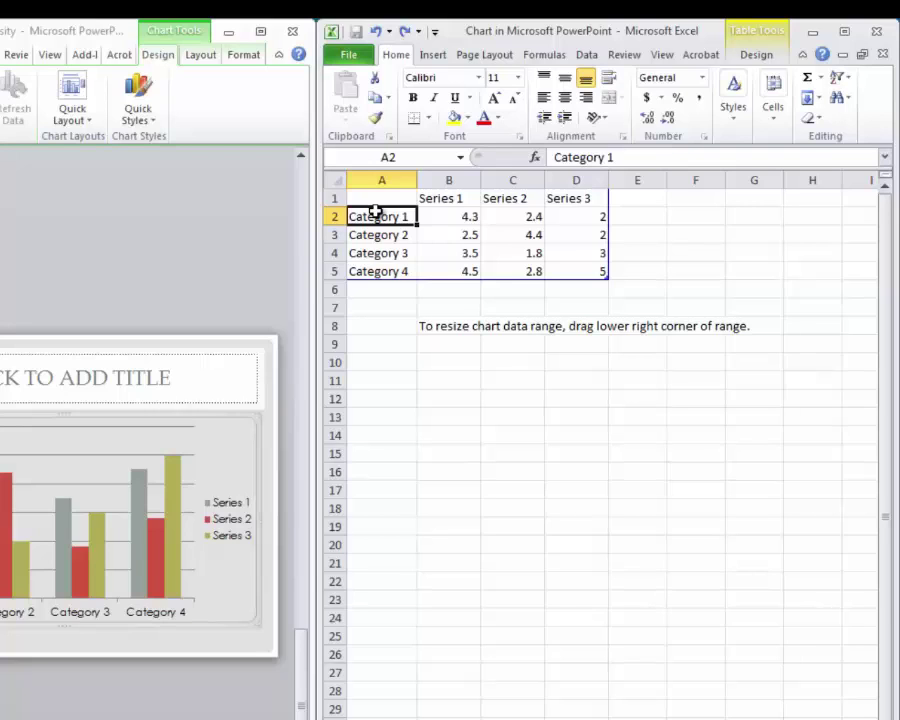
{"action": "type", "text": "1963-70"}
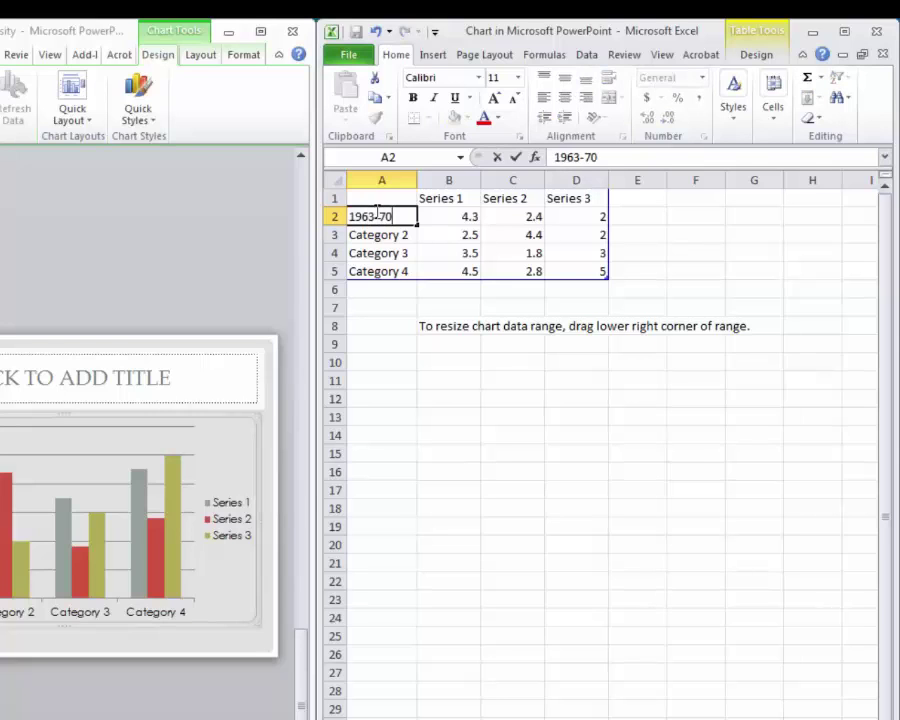
{"action": "key", "text": "Return"}
{"action": "type", "text": "1"}
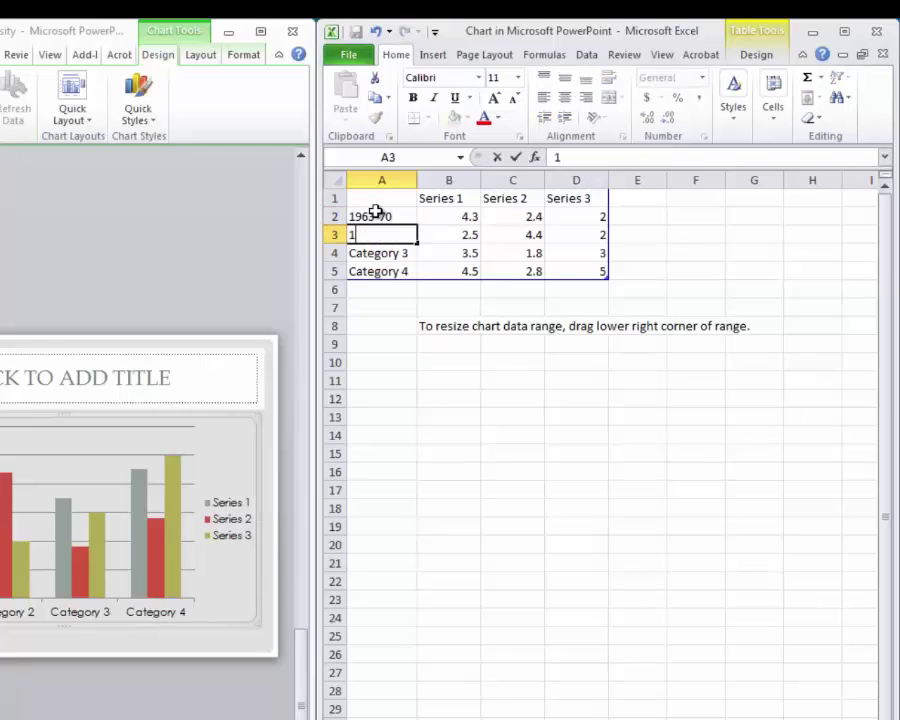
{"action": "type", "text": "971-74"}
{"action": "key", "text": "Return"}
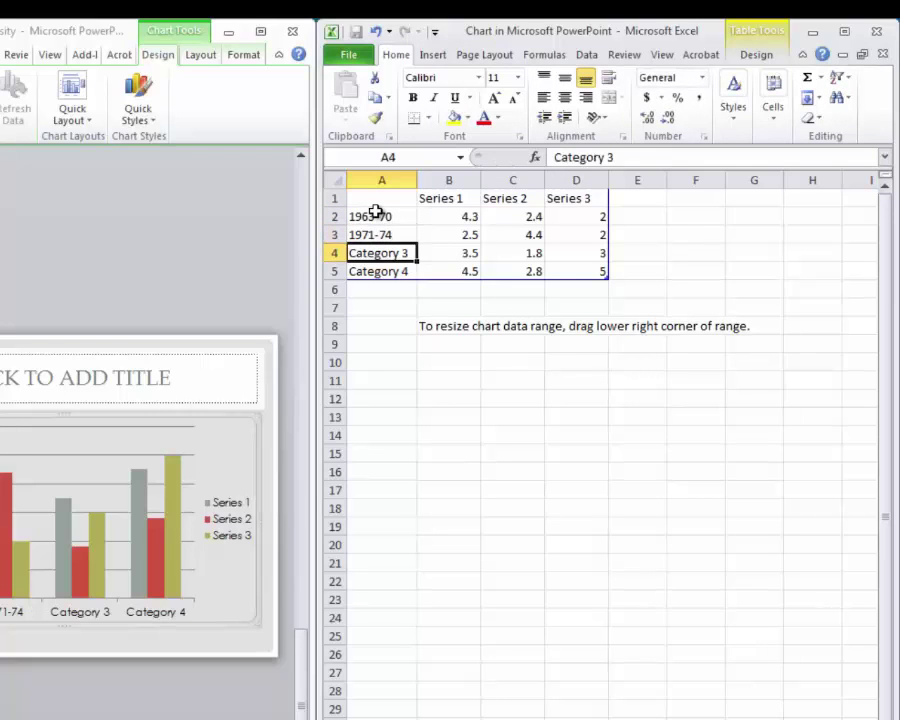
{"action": "type", "text": "1976-80"}
{"action": "key", "text": "Return"}
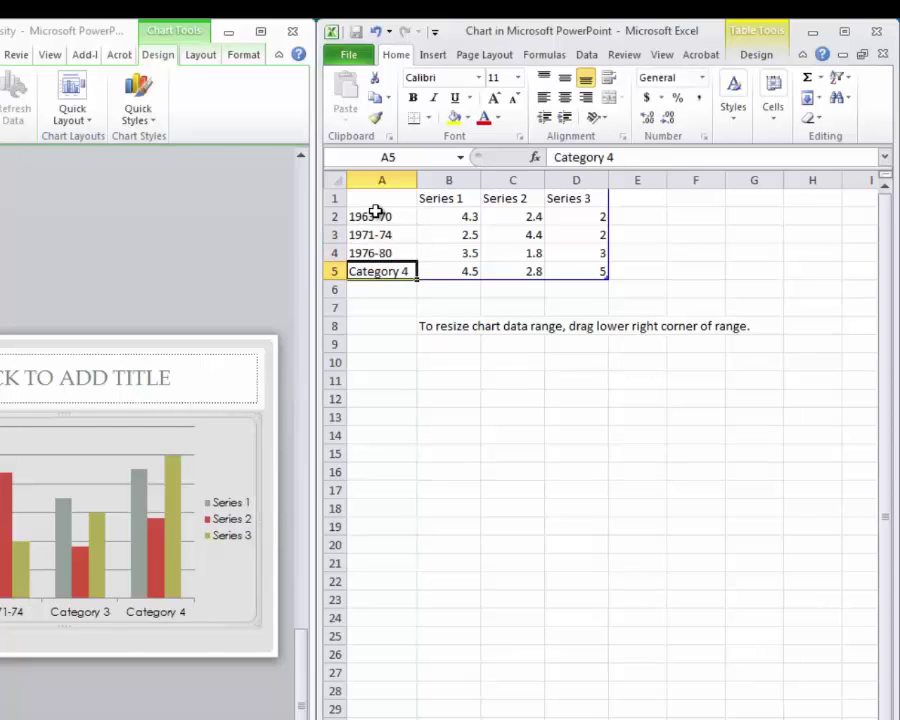
{"action": "type", "text": "1988-94"}
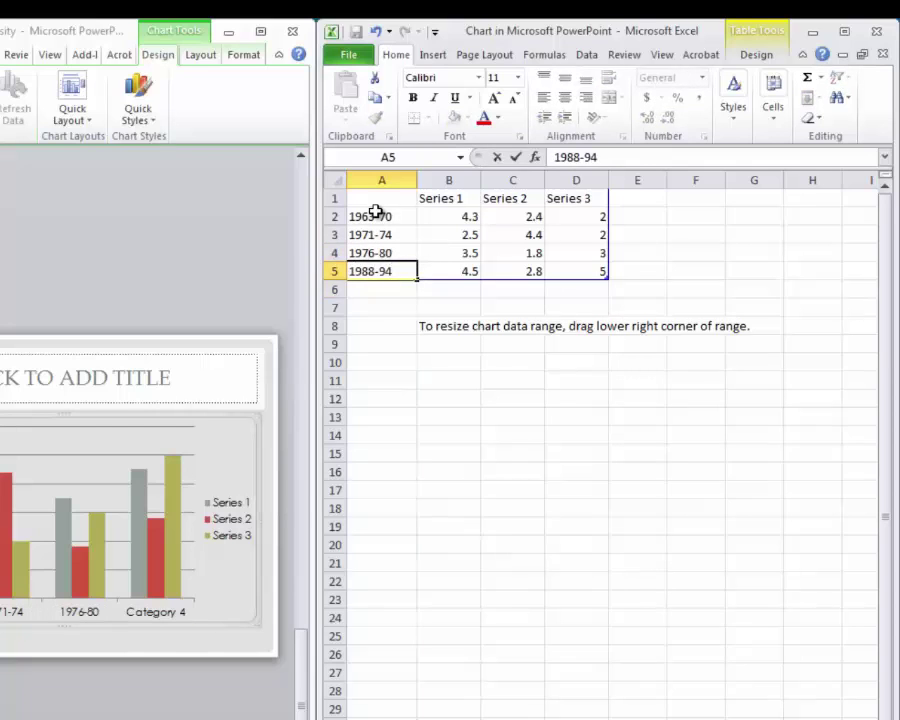
{"action": "key", "text": "Return"}
- Add a fifth category, 1999-02, in cell A6
{"action": "type", "text": "1999-02"}
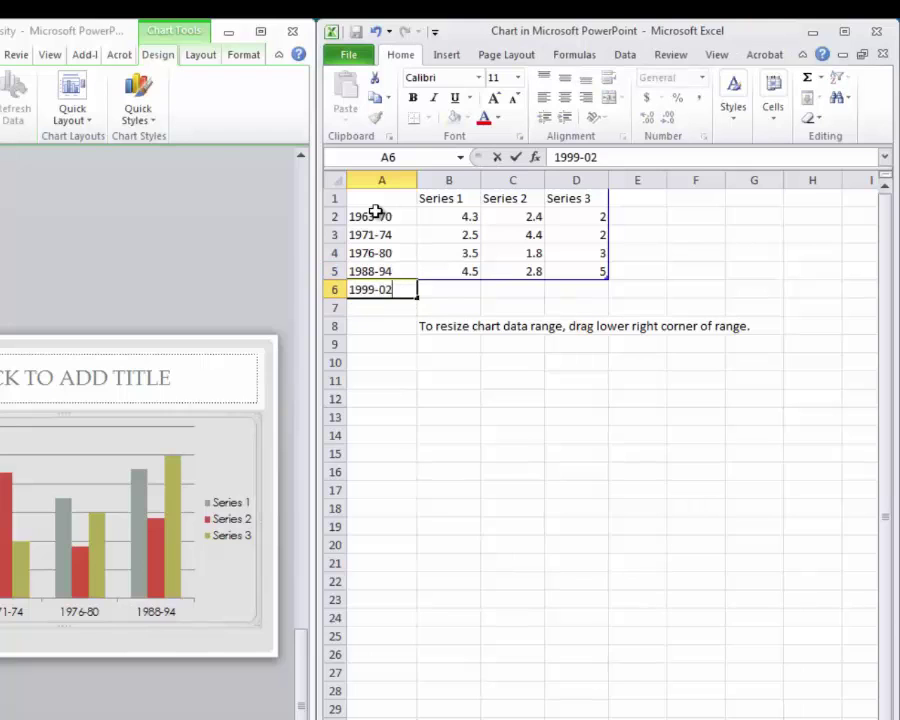
{"action": "key", "text": "Return"}
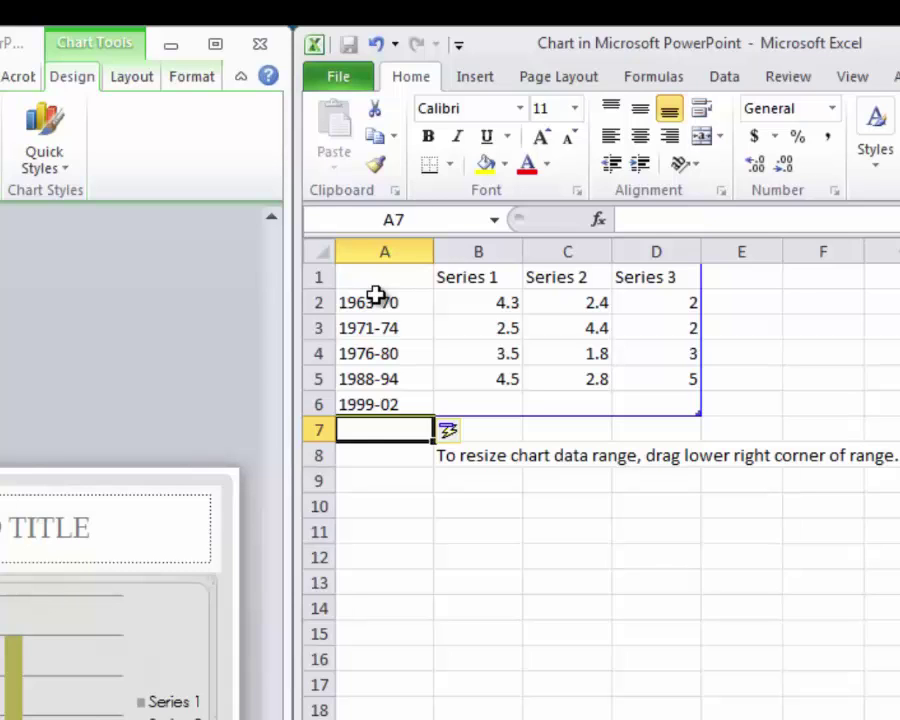
{"action": "left_click", "coordinate": [455, 278]}
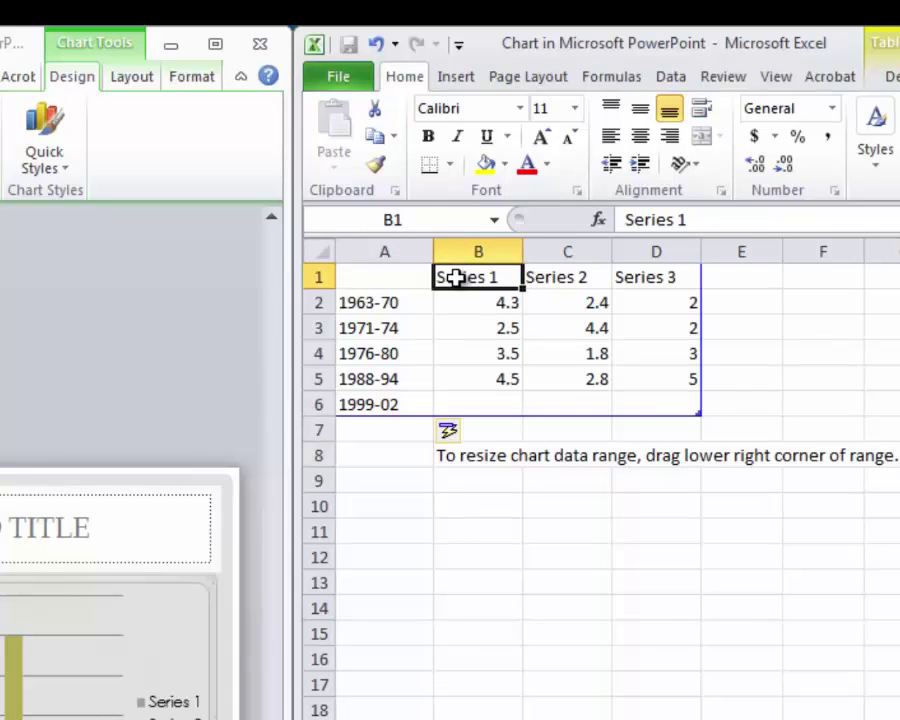
- Enter the series names Ages 6-11 in B1 and Ages 12-19 in C1
{"action": "type", "text": "Ages"}
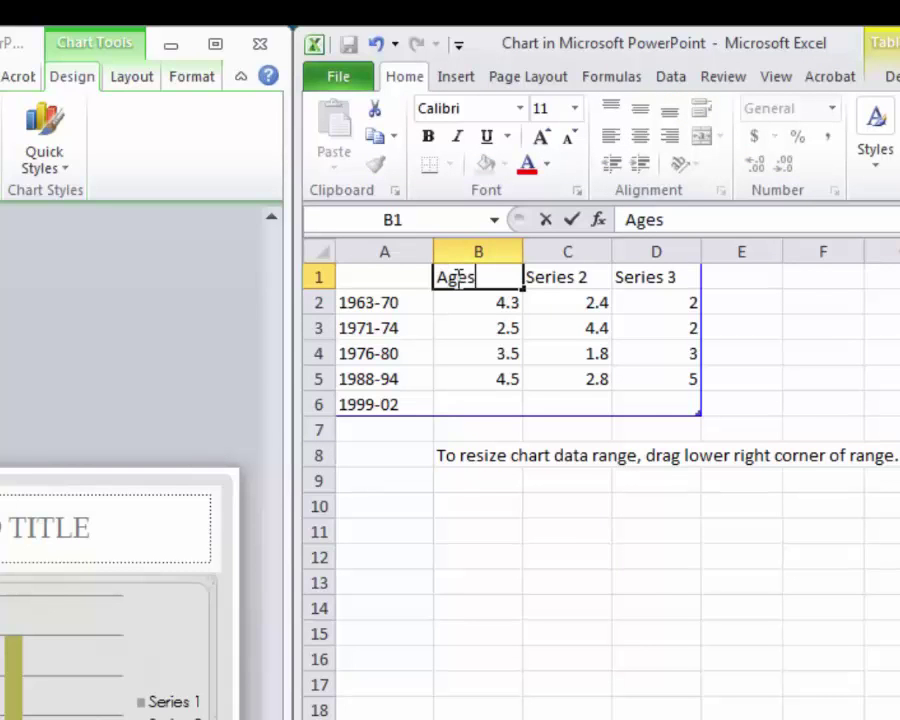
{"action": "type", "text": " 6-11"}
{"action": "key", "text": "Tab"}
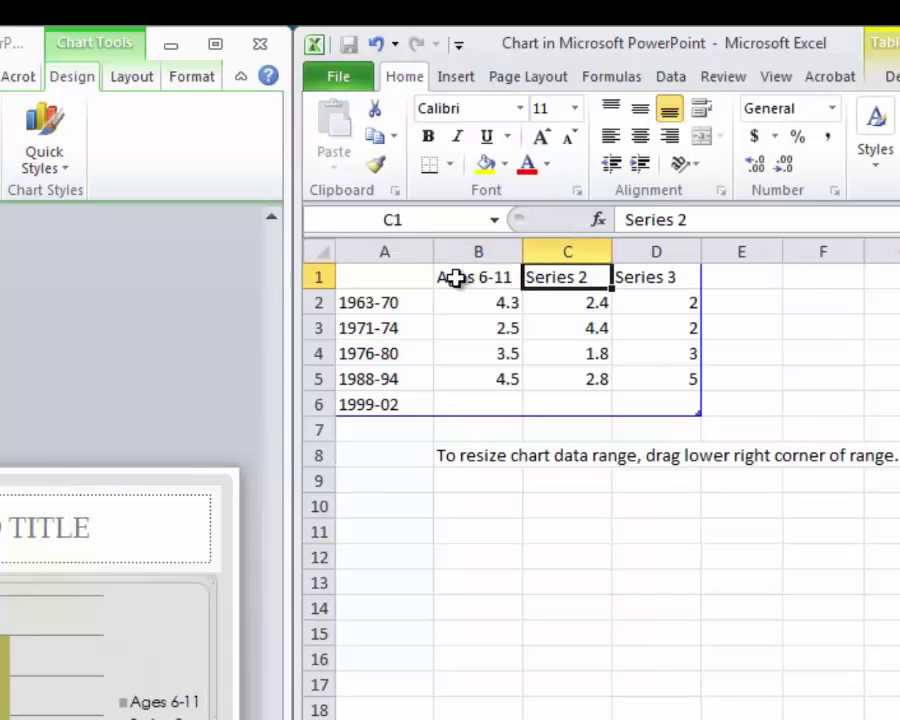
{"action": "type", "text": "Ages 1"}
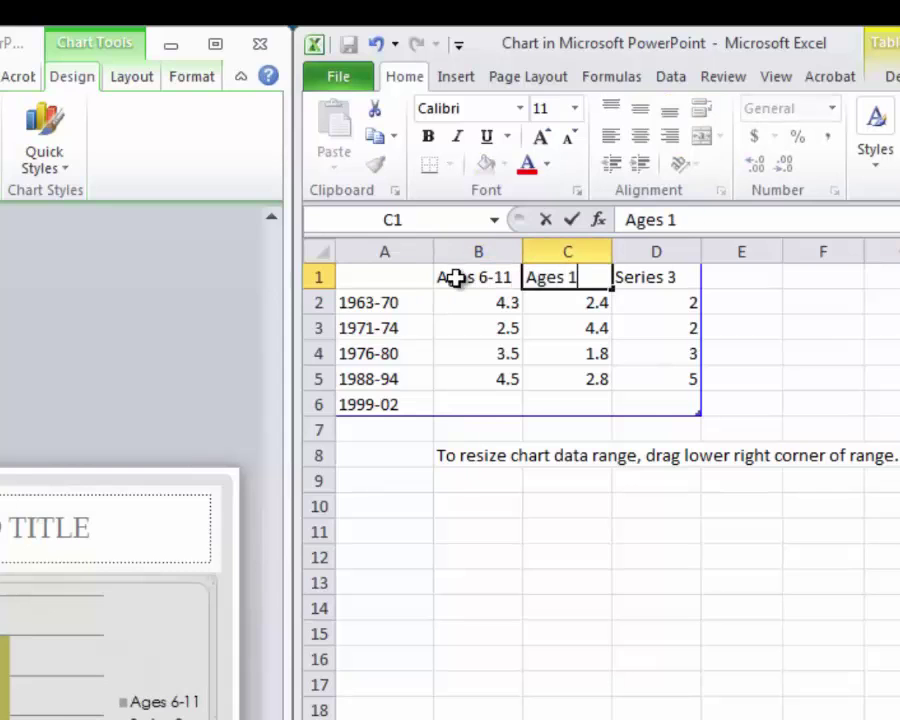
{"action": "type", "text": "2-19"}
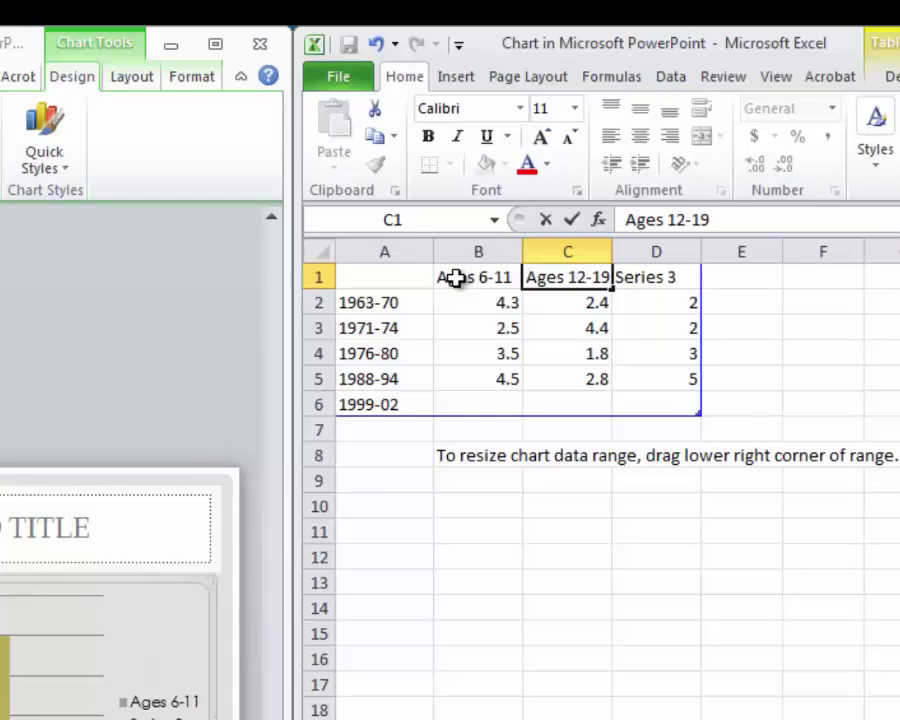
{"action": "key", "text": "Return"}
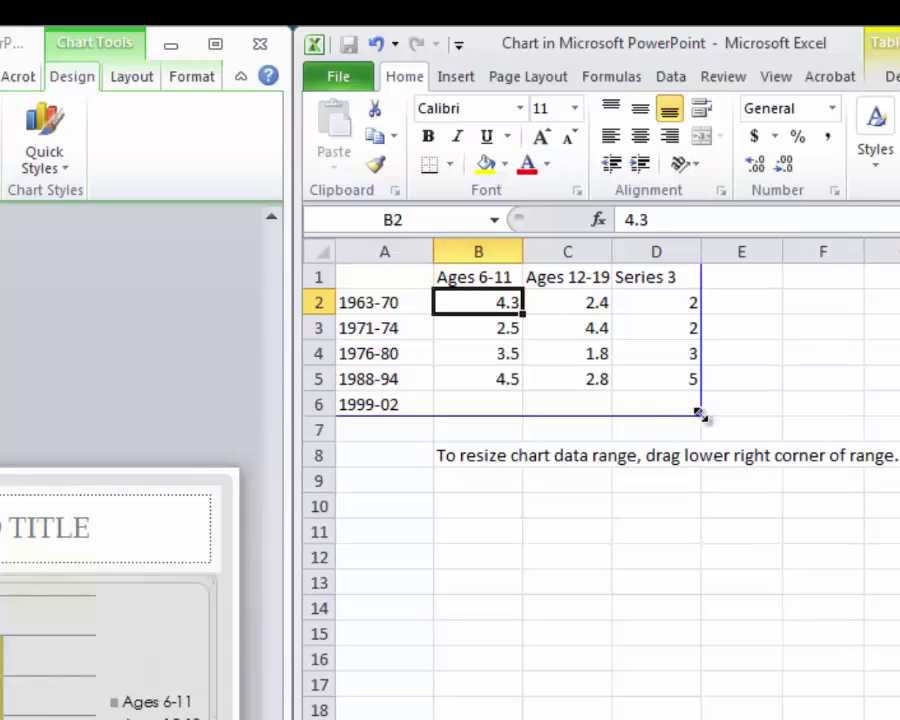
- Shrink the chart data range to A1:C6, excluding Series 3 in column D
{"action": "left_click_drag", "start_coordinate": [700, 414], "coordinate": [625, 409]}
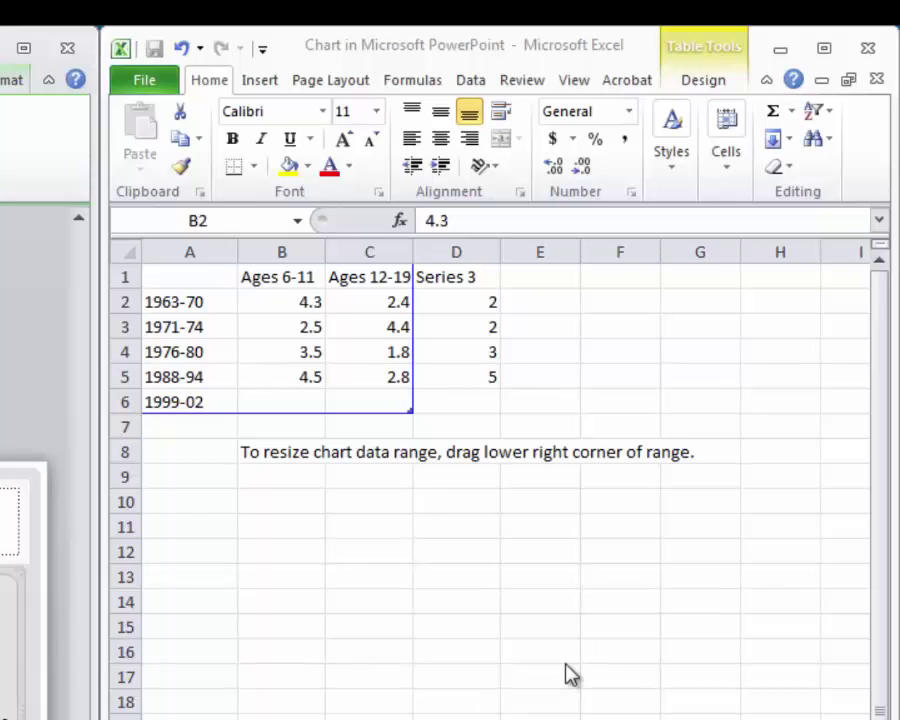
- Enter 4/5, 4/6 and 7/5 as the 1963-70, 1971-74 and 1976-80 age-group values
{"action": "left_click", "coordinate": [291, 301]}
{"action": "type", "text": "4"}
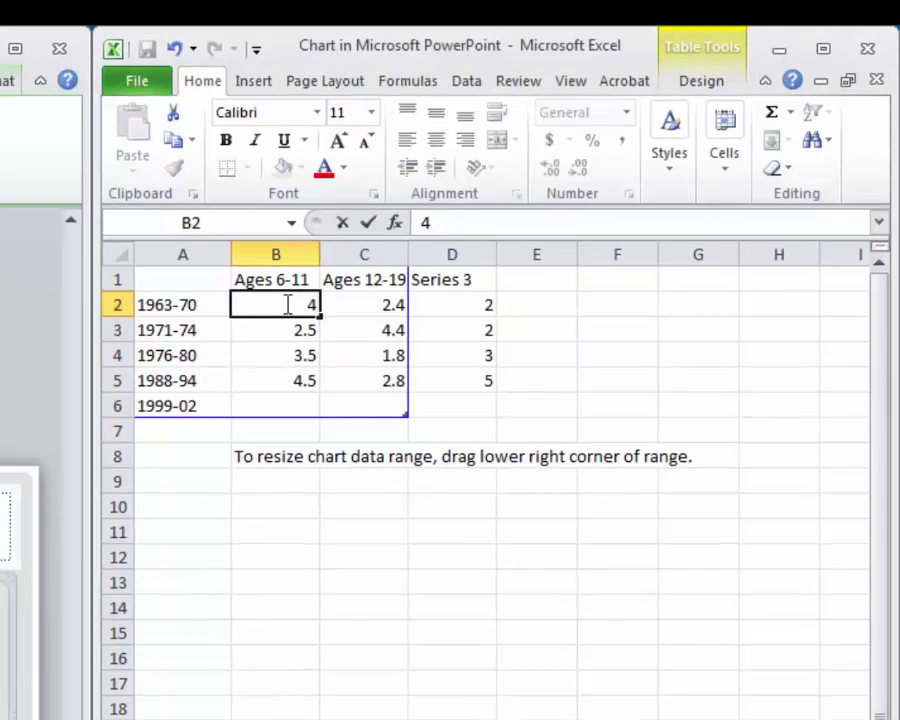
{"action": "key", "text": "Tab"}
{"action": "type", "text": "5"}
{"action": "key", "text": "Return"}
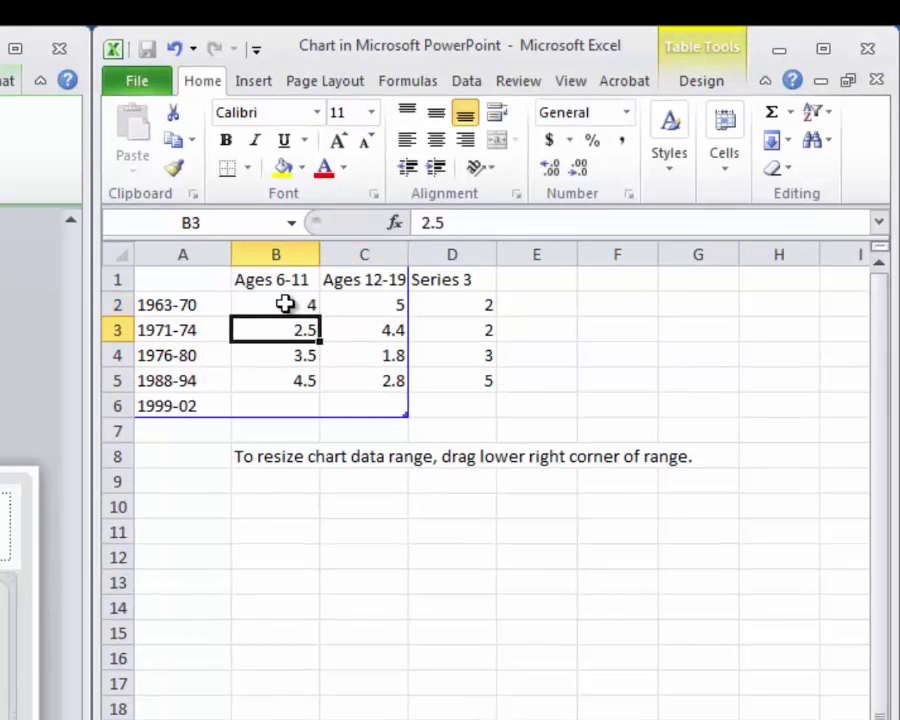
{"action": "type", "text": "4"}
{"action": "key", "text": "Tab"}
{"action": "type", "text": "6"}
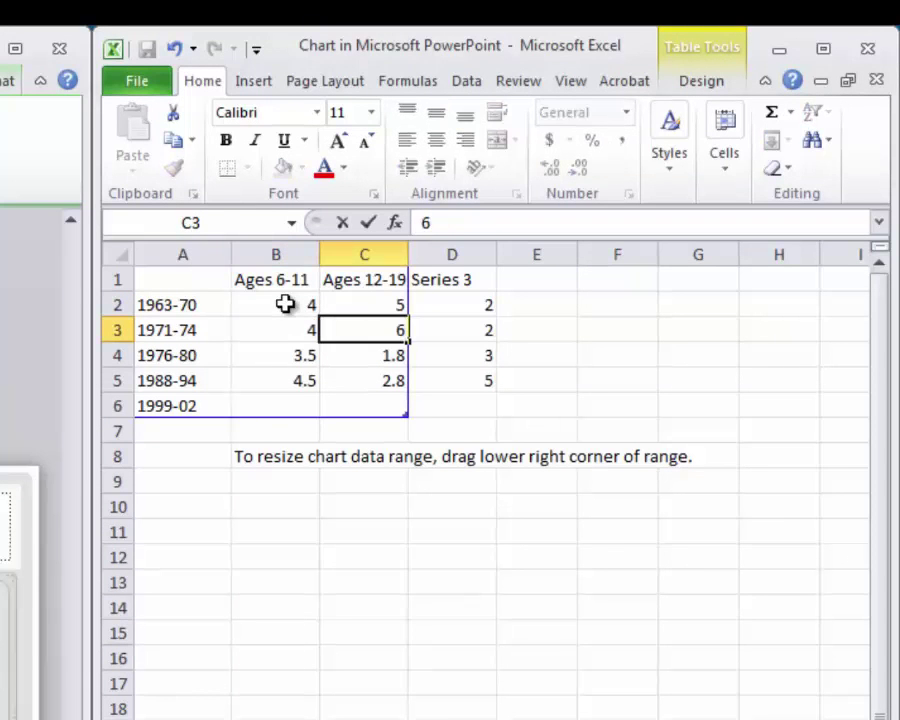
{"action": "key", "text": "Return"}
{"action": "type", "text": "7"}
{"action": "key", "text": "Tab"}
{"action": "type", "text": "5"}
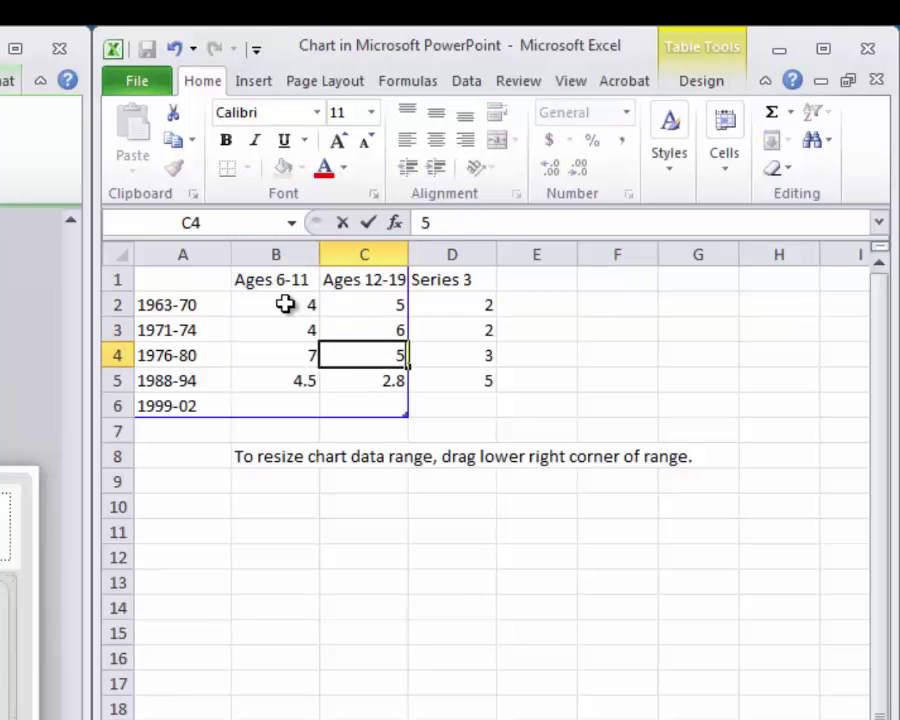
{"action": "key", "text": "Return"}
- Enter 11/11 for 1988-94 and add 16/16 for the 1999-02 row
{"action": "type", "text": "11"}
{"action": "key", "text": "Tab"}
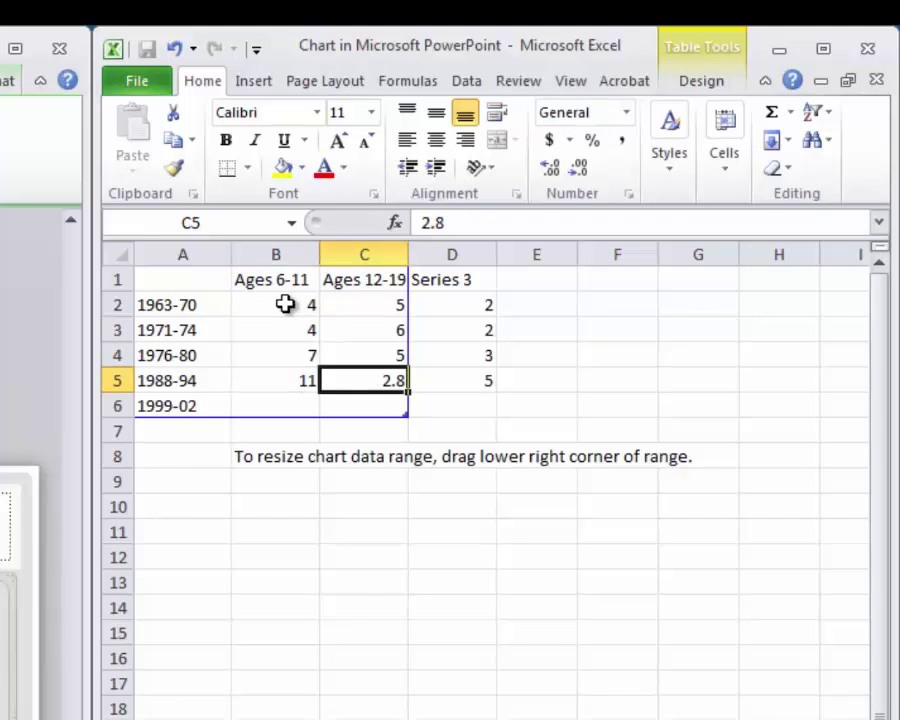
{"action": "type", "text": "11"}
{"action": "key", "text": "Return"}
{"action": "type", "text": "16"}
{"action": "key", "text": "Tab"}
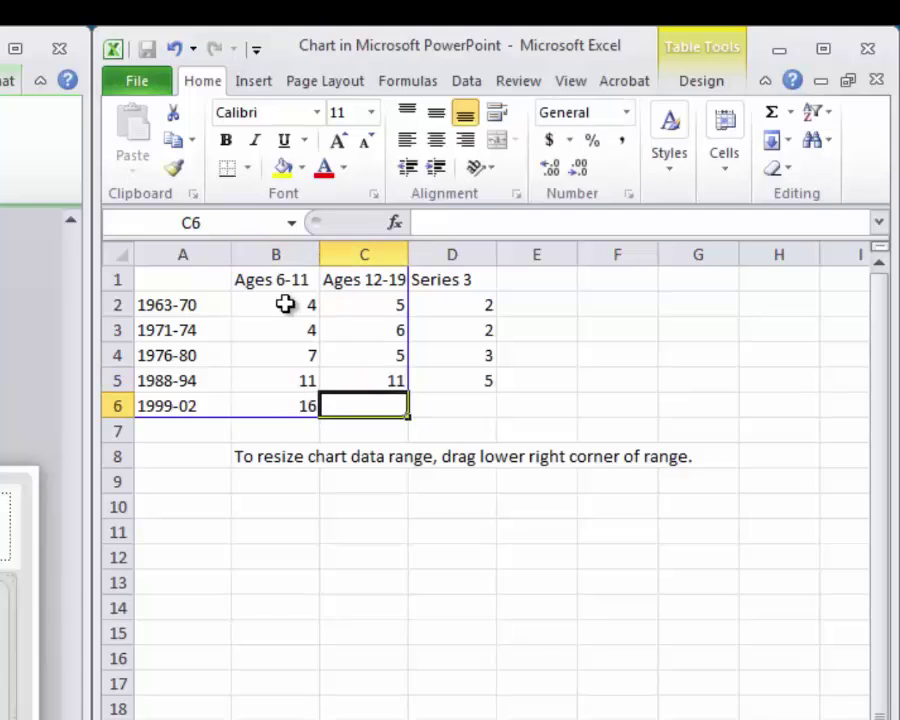
{"action": "type", "text": "16"}
{"action": "key", "text": "Return"}
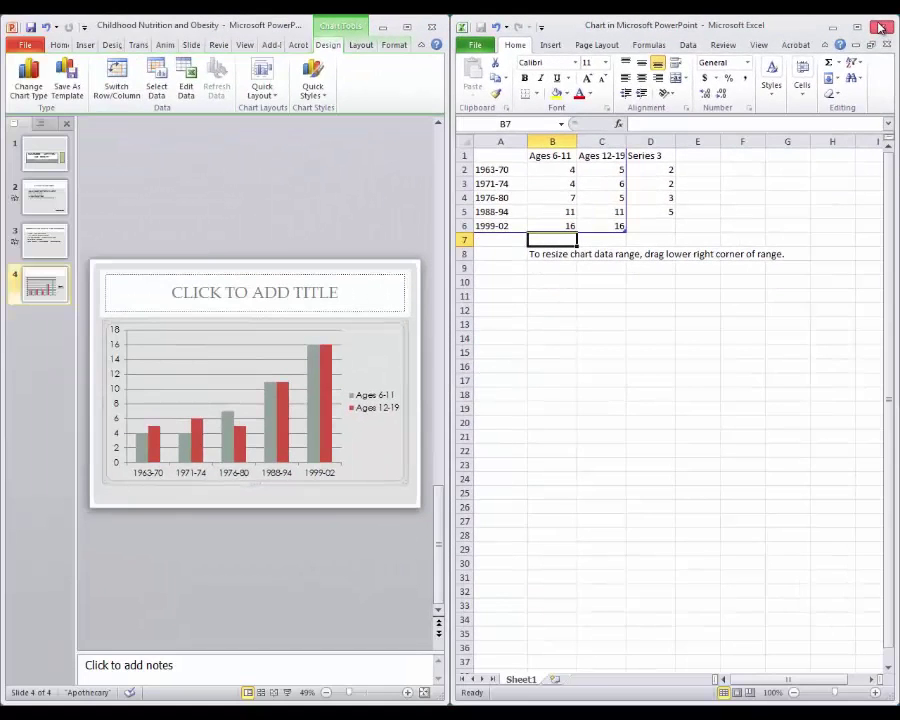
- Close the Excel chart data window to return to slide 4
{"action": "left_click", "coordinate": [868, 50]}
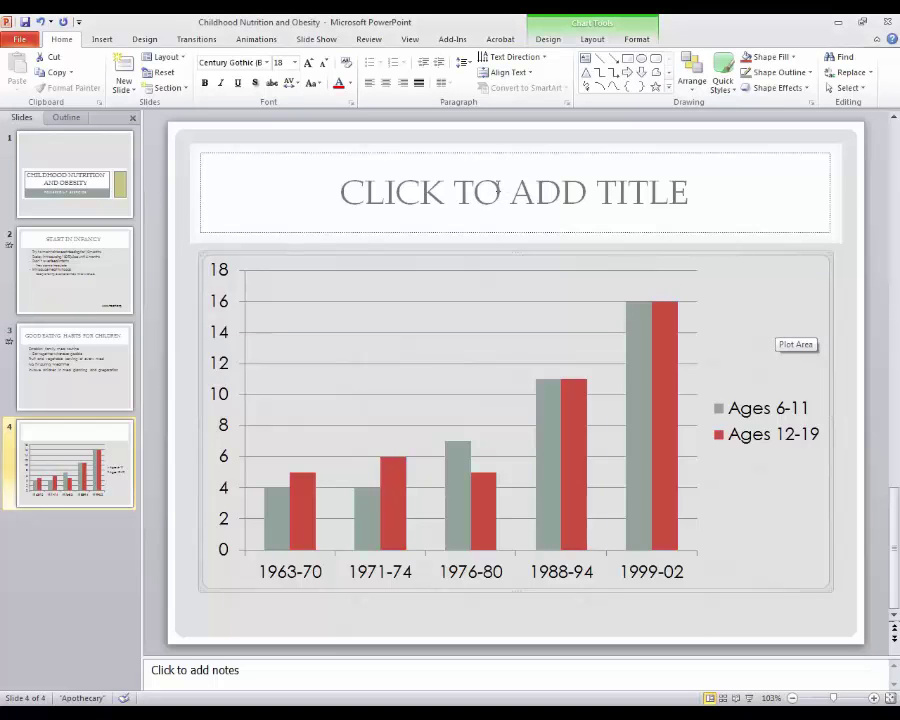
- Title slide 4 'PREVALENCE OF OVERWEIGHT AMONG CHILDREN & ADOLESCENTS' and select the chart
{"action": "left_click", "coordinate": [498, 190]}
{"action": "type", "text": "PRE"}
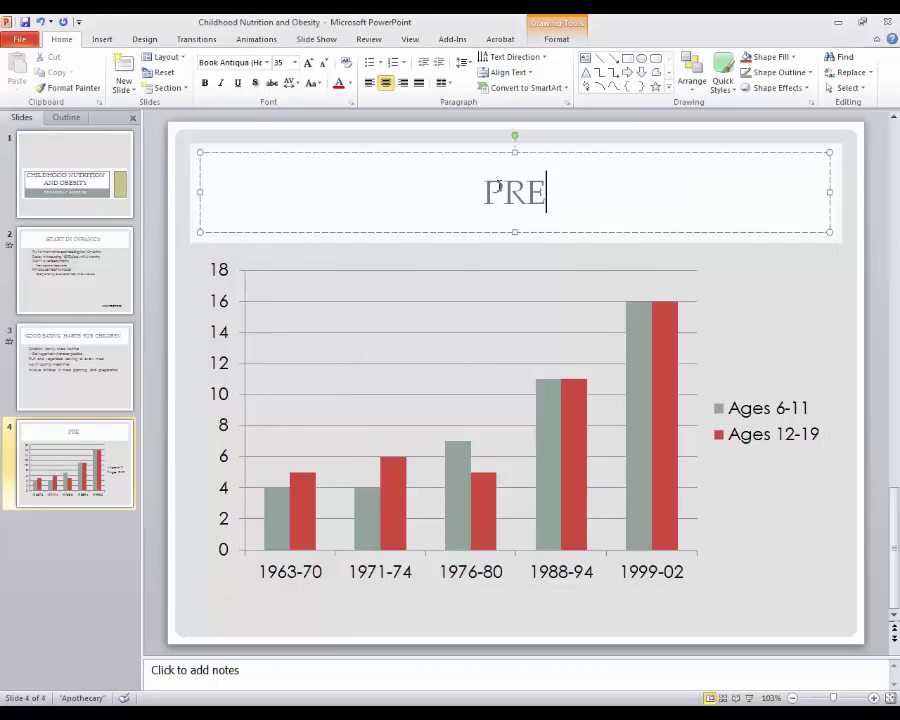
{"action": "type", "text": "VALENCE OF OVER"}
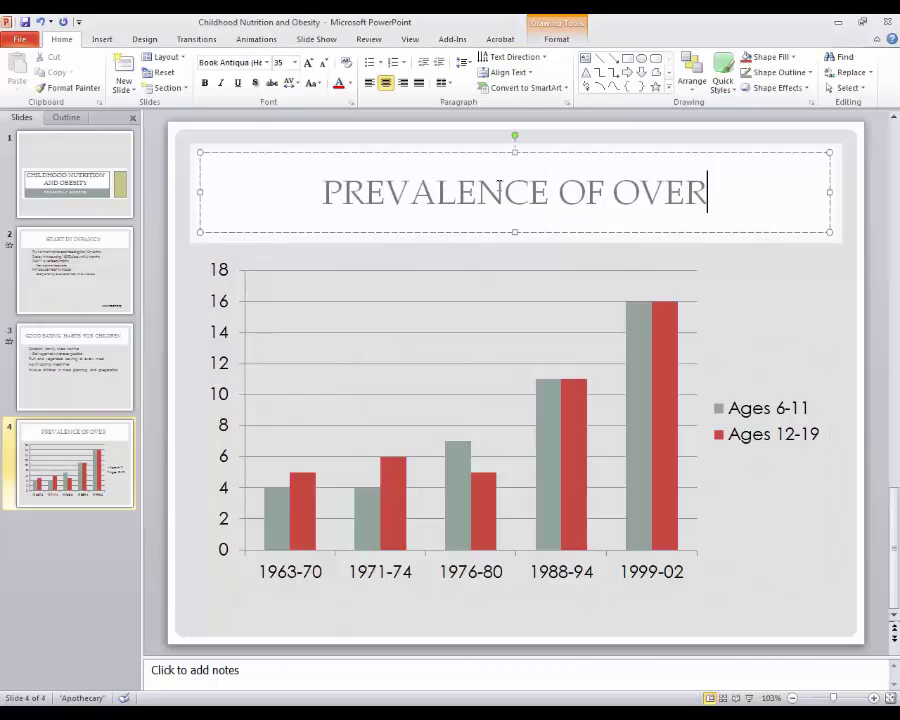
{"action": "type", "text": "WEIGHT AMONG CHI"}
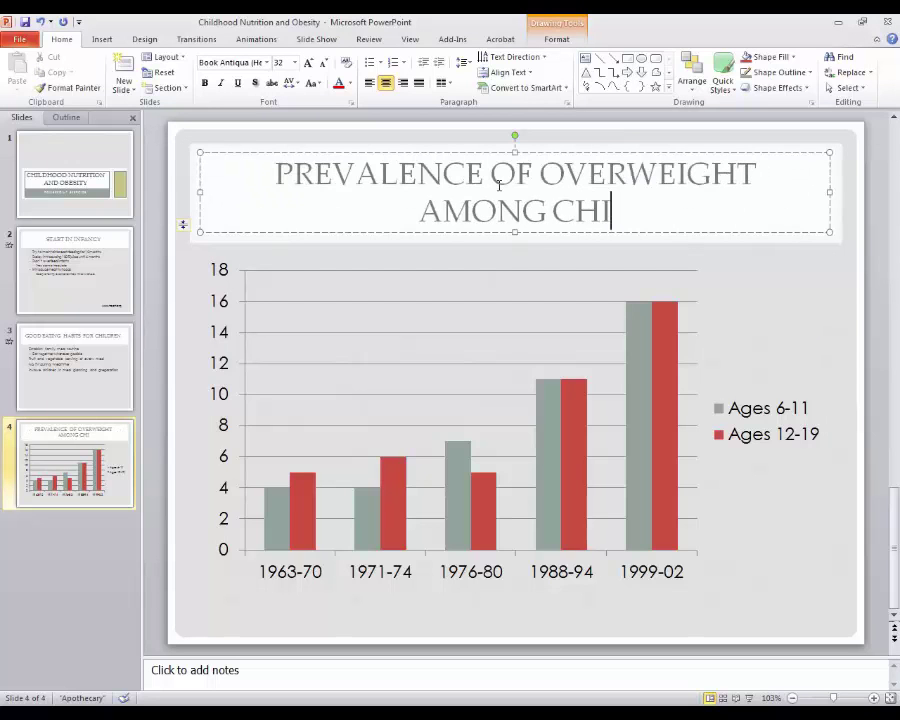
{"action": "type", "text": "LDREN & ADOLESC"}
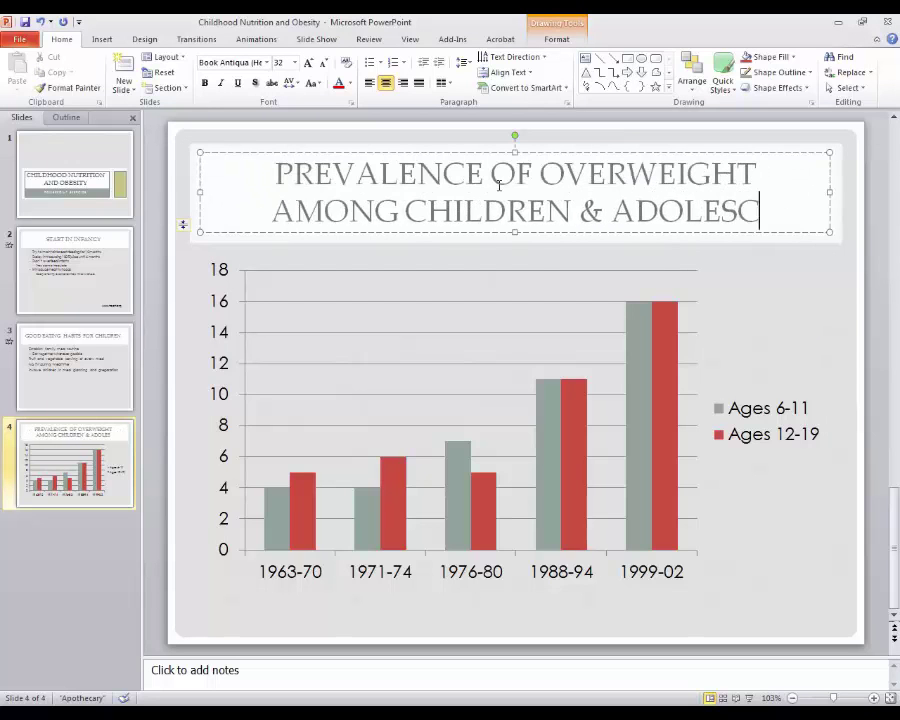
{"action": "type", "text": "ENTS"}
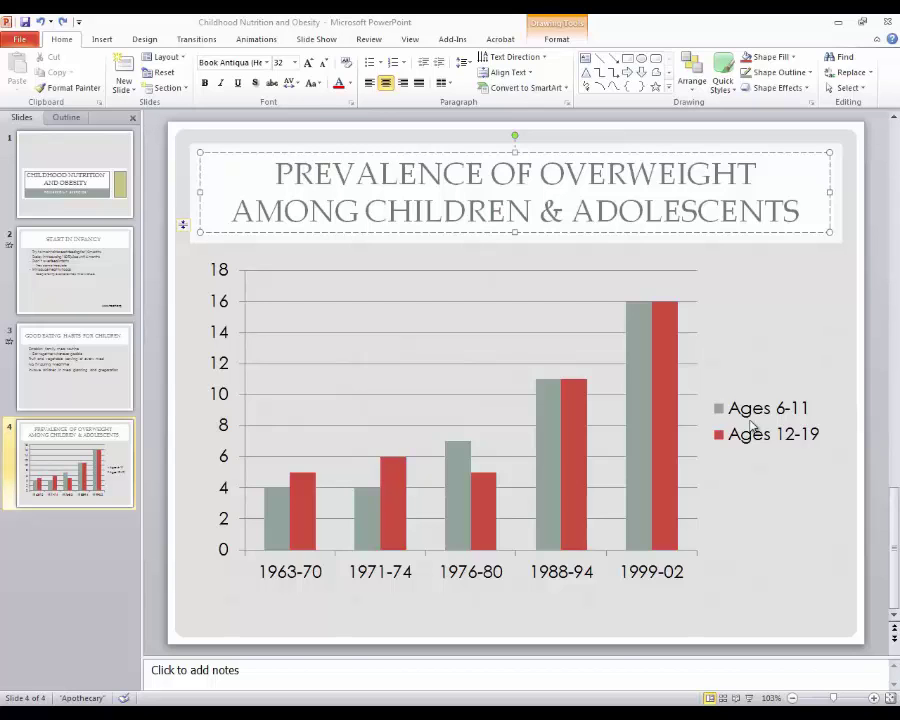
{"action": "left_click", "coordinate": [714, 304]}
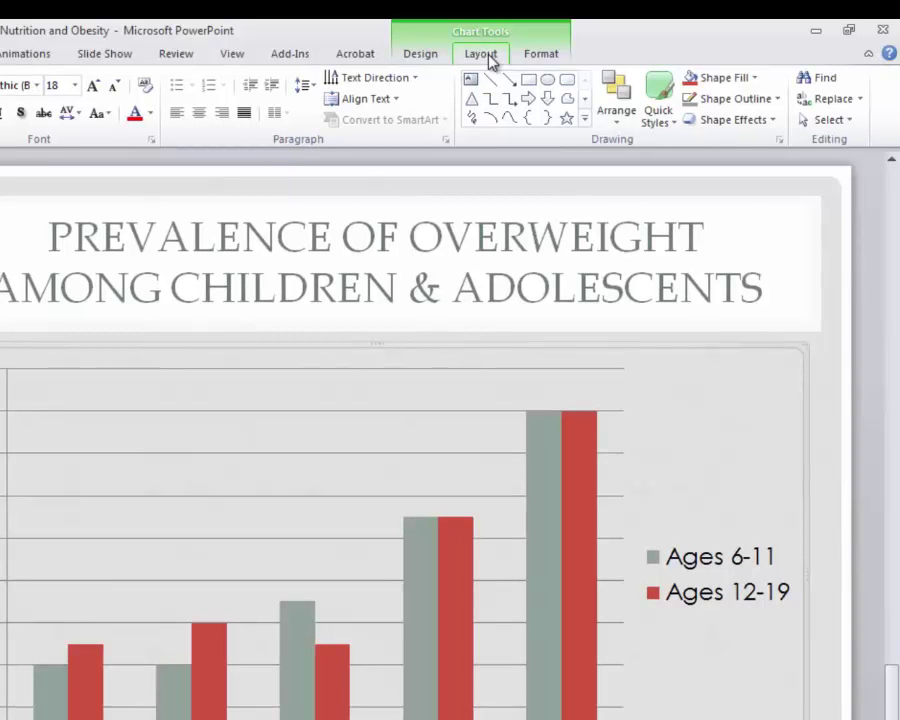
- Add a rotated primary vertical axis title reading 'Percent' to the chart
{"action": "left_click", "coordinate": [481, 56]}
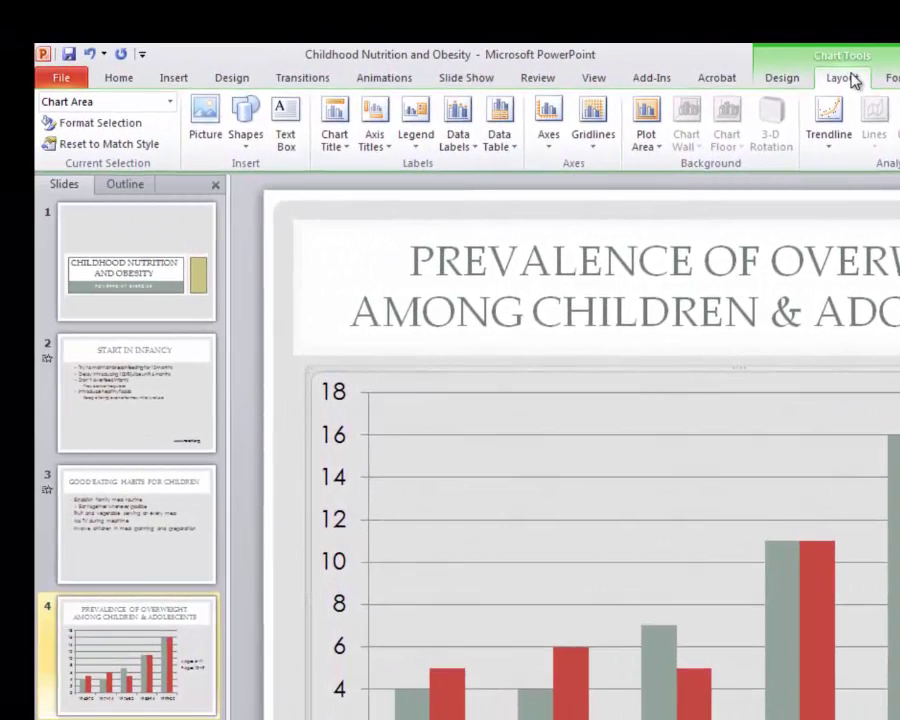
{"action": "left_click", "coordinate": [383, 148]}
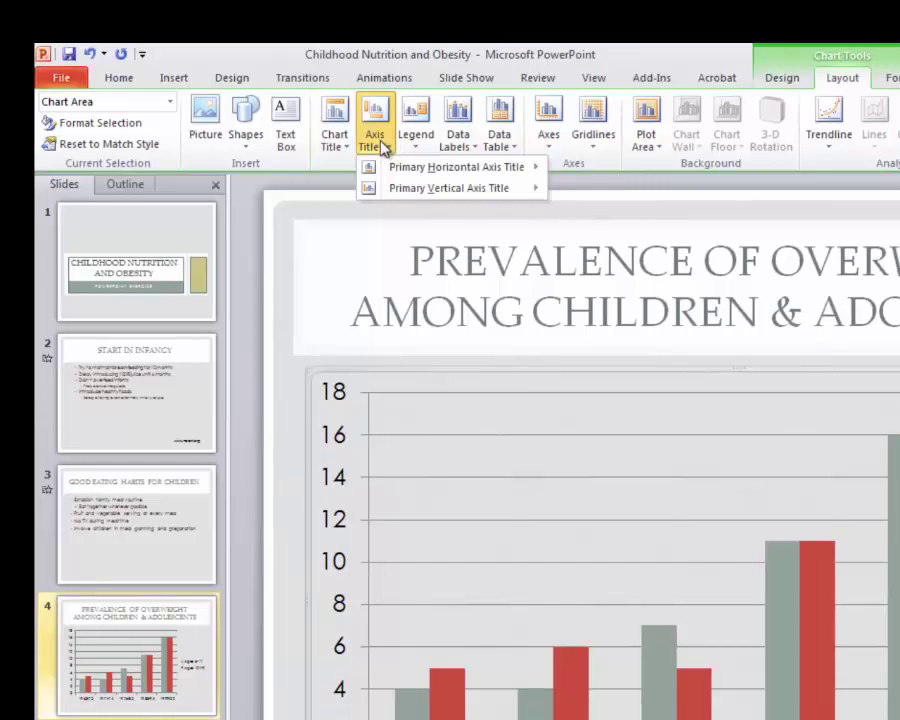
{"action": "mouse_move", "coordinate": [414, 196]}
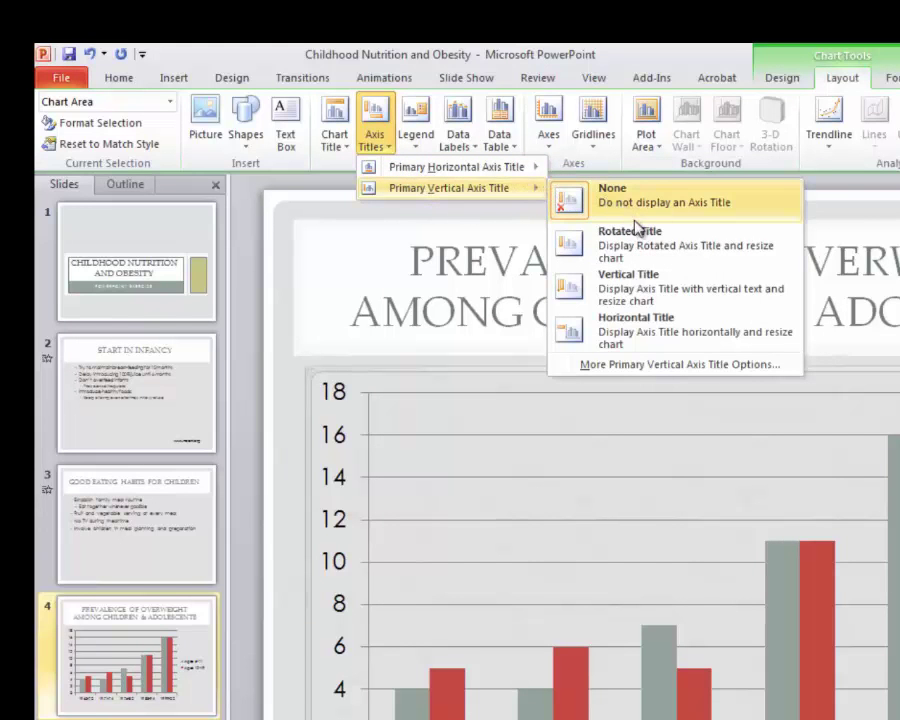
{"action": "left_click", "coordinate": [656, 249]}
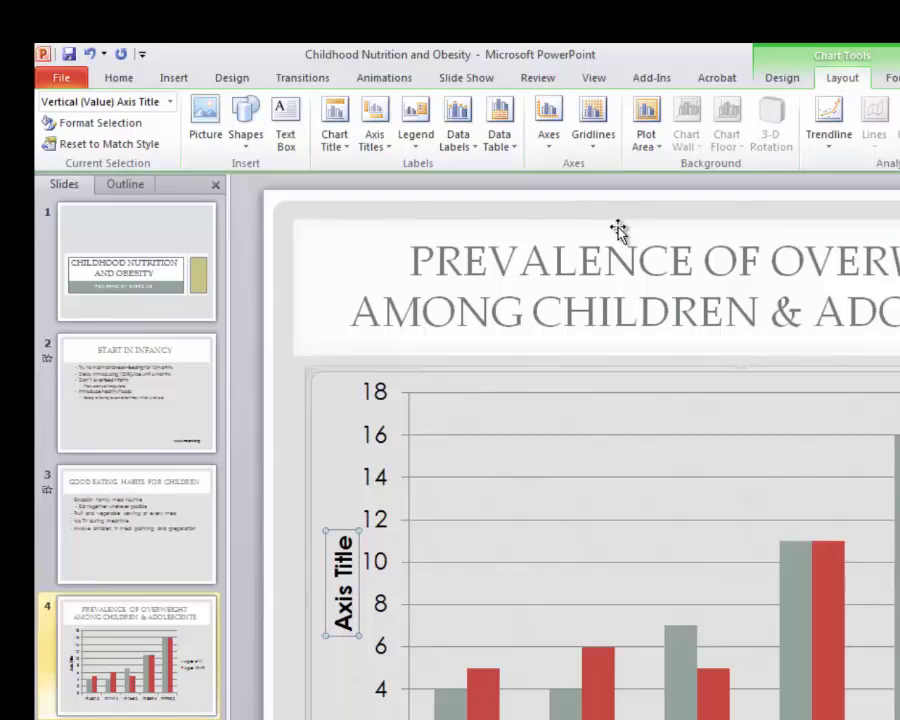
{"action": "type", "text": "Percent"}
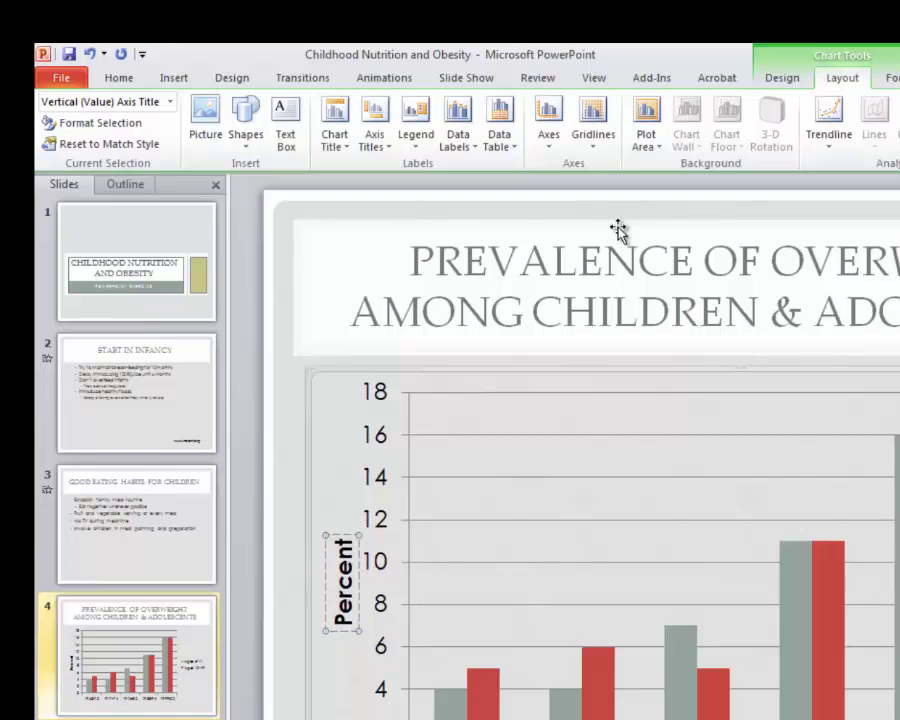
{"action": "left_click", "coordinate": [335, 670]}
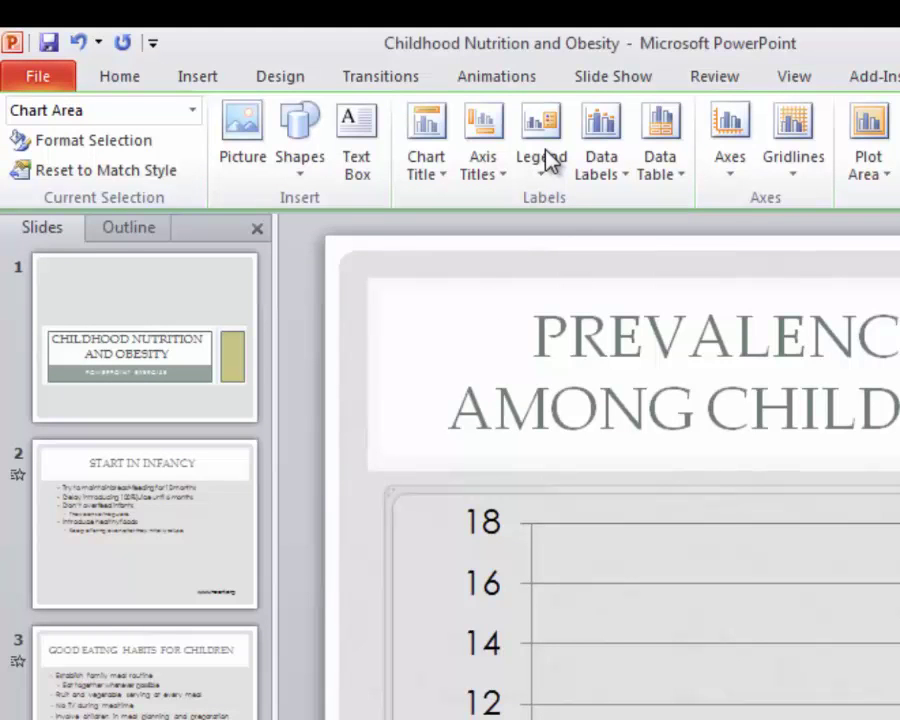
- Overlay the legend at left and move it to the plot area's top-left corner
{"action": "left_click", "coordinate": [549, 160]}
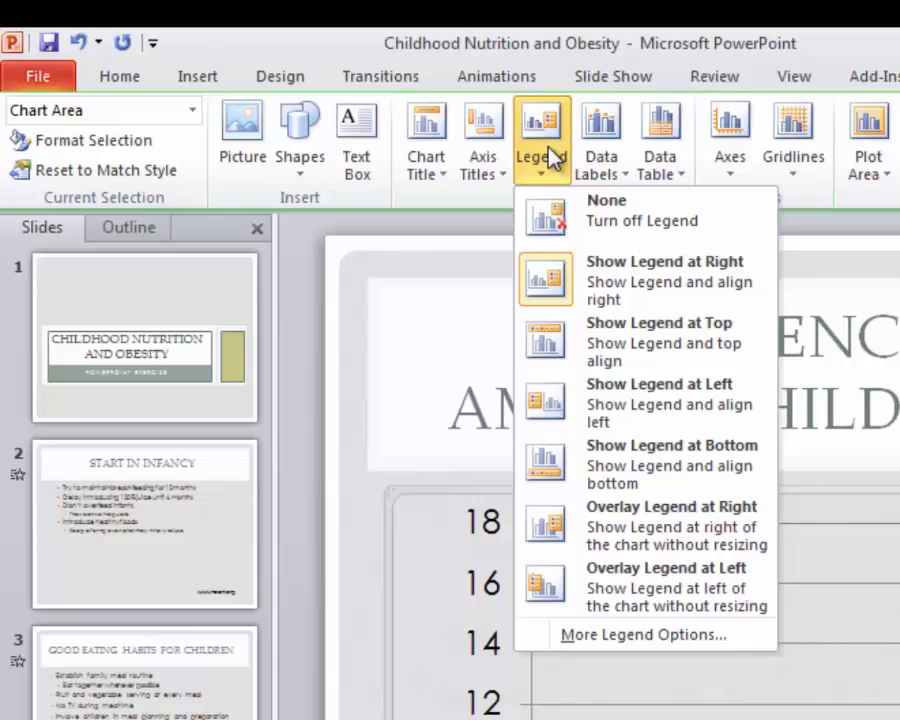
{"action": "left_click", "coordinate": [662, 598]}
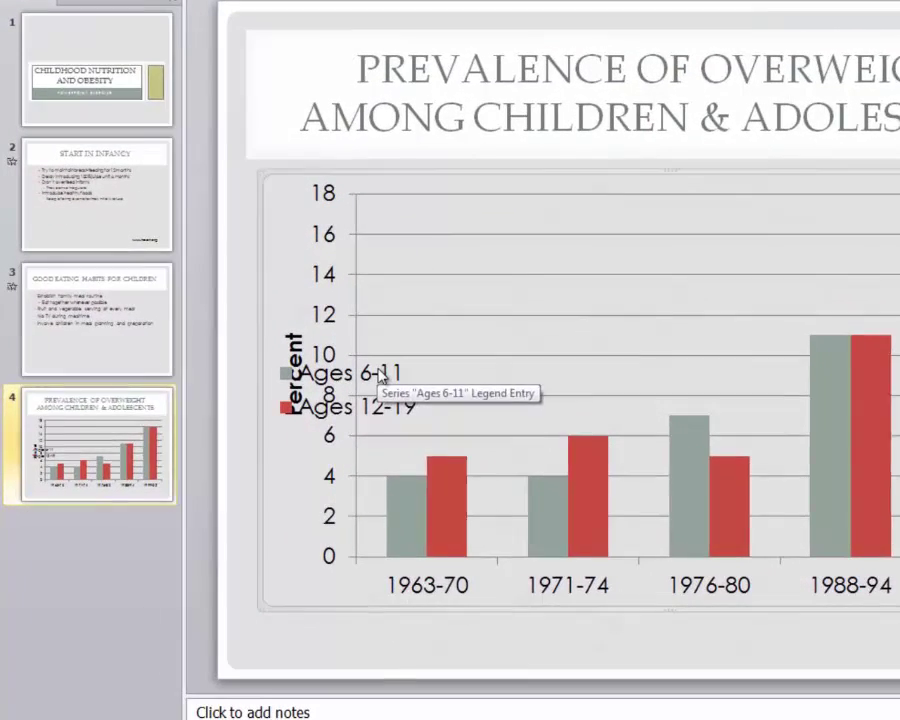
{"action": "left_click", "coordinate": [382, 375]}
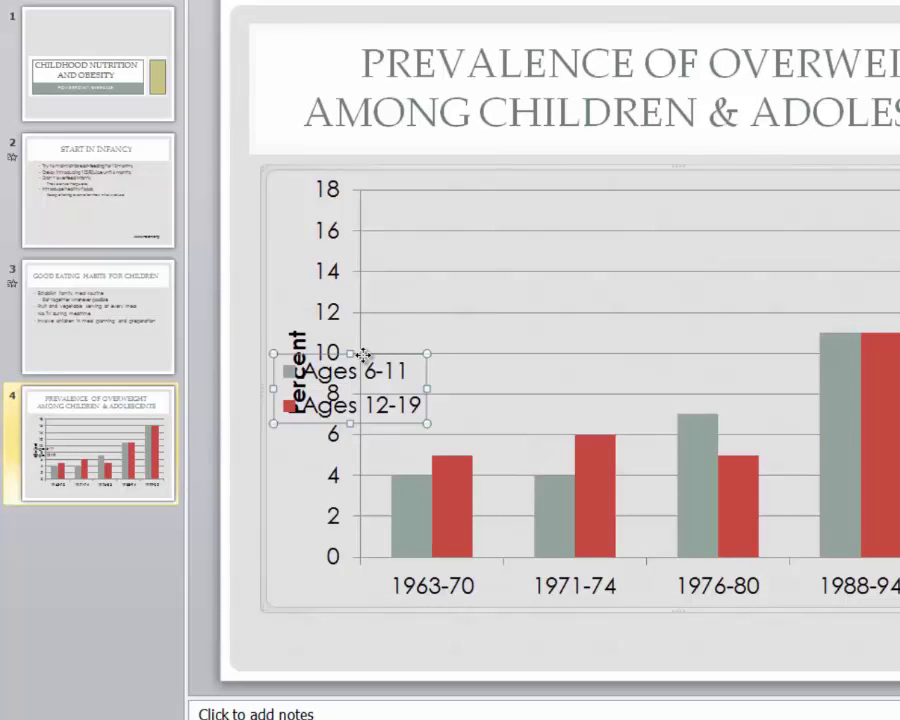
{"action": "left_click_drag", "start_coordinate": [363, 356], "coordinate": [473, 197]}
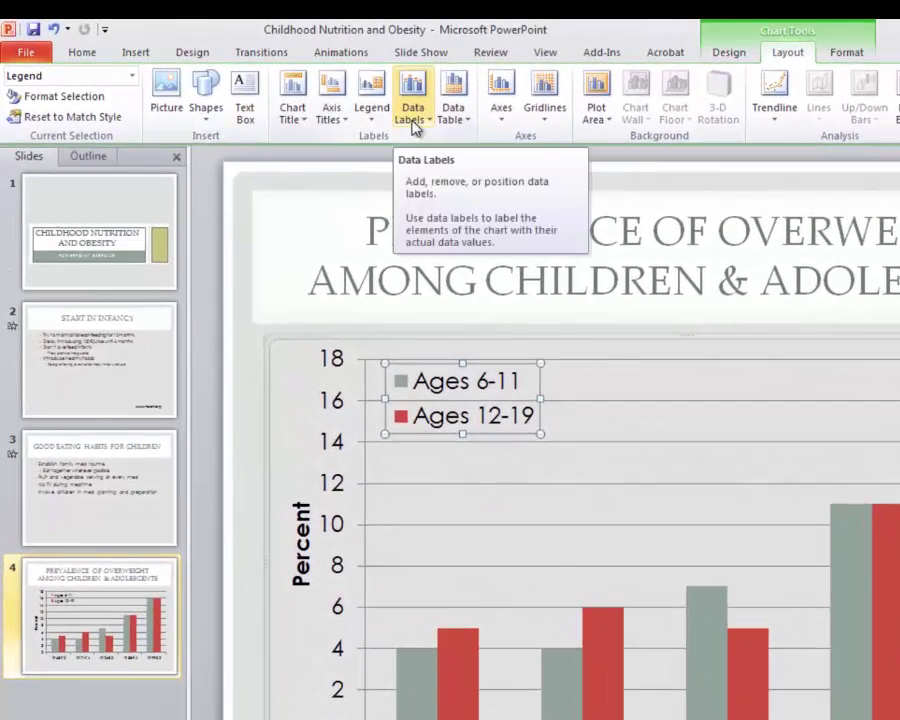
- Add Outside End data labels to every column of the chart
{"action": "left_click", "coordinate": [414, 125]}
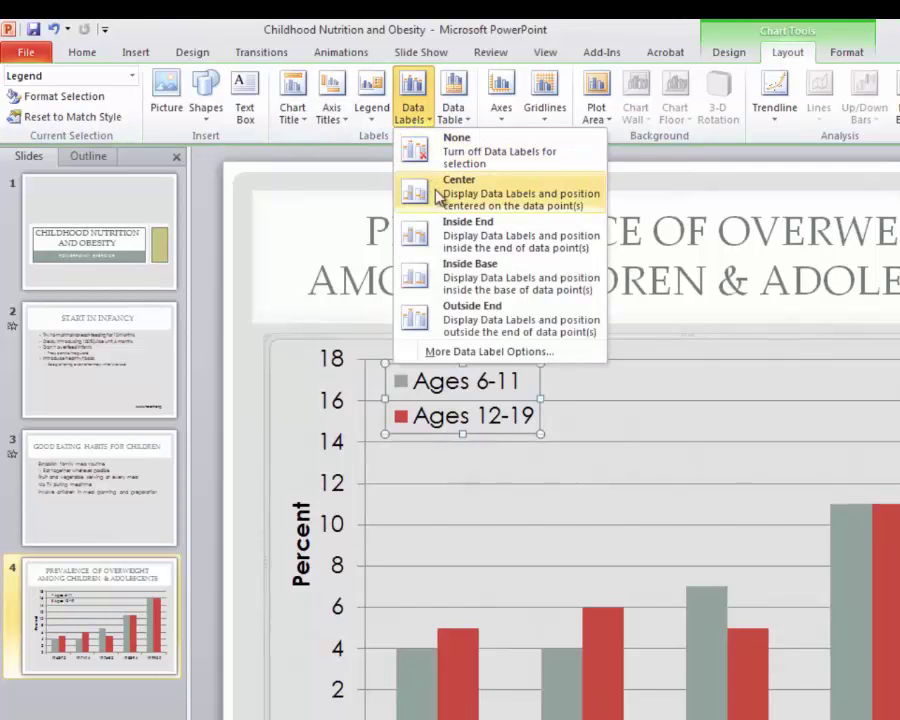
{"action": "left_click", "coordinate": [476, 318]}
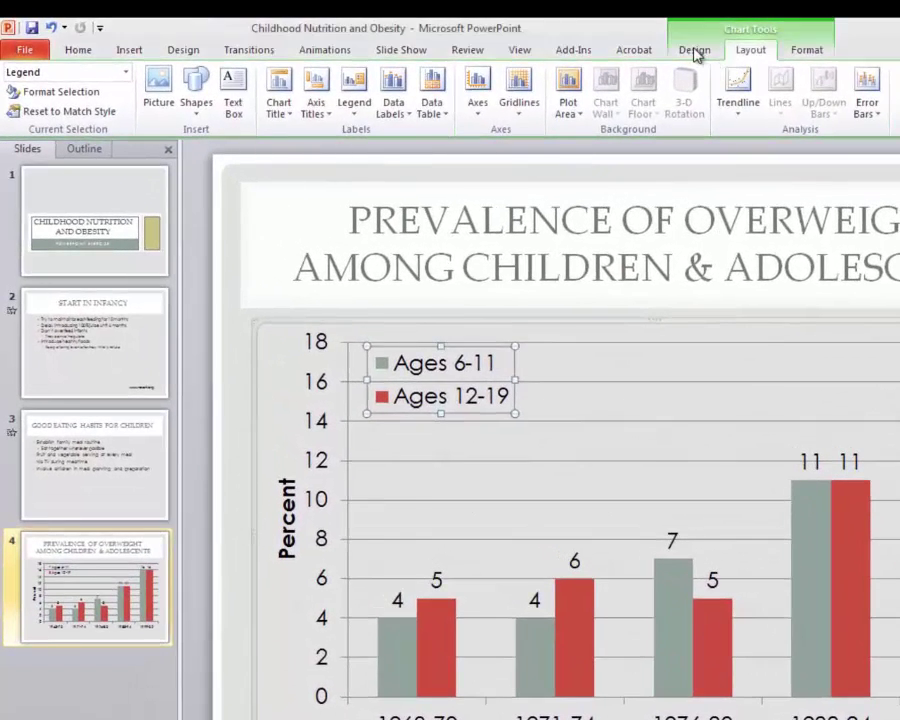
{"action": "left_click", "coordinate": [695, 52]}
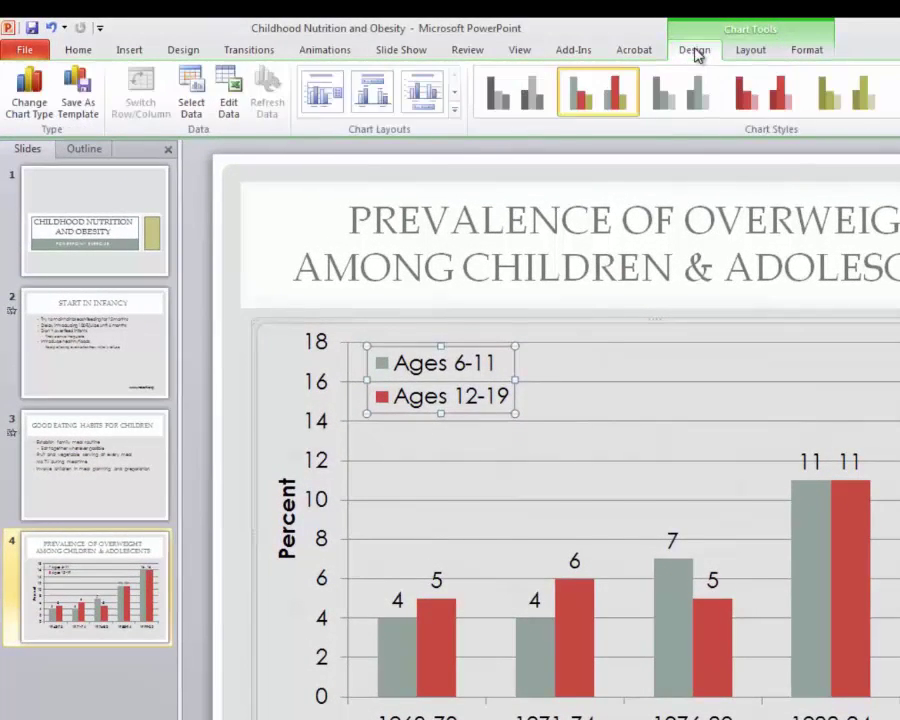
- Edit the chart data so cell C6 (1999-02, Ages 12-19) reads 20, then close Excel
{"action": "left_click", "coordinate": [228, 90]}
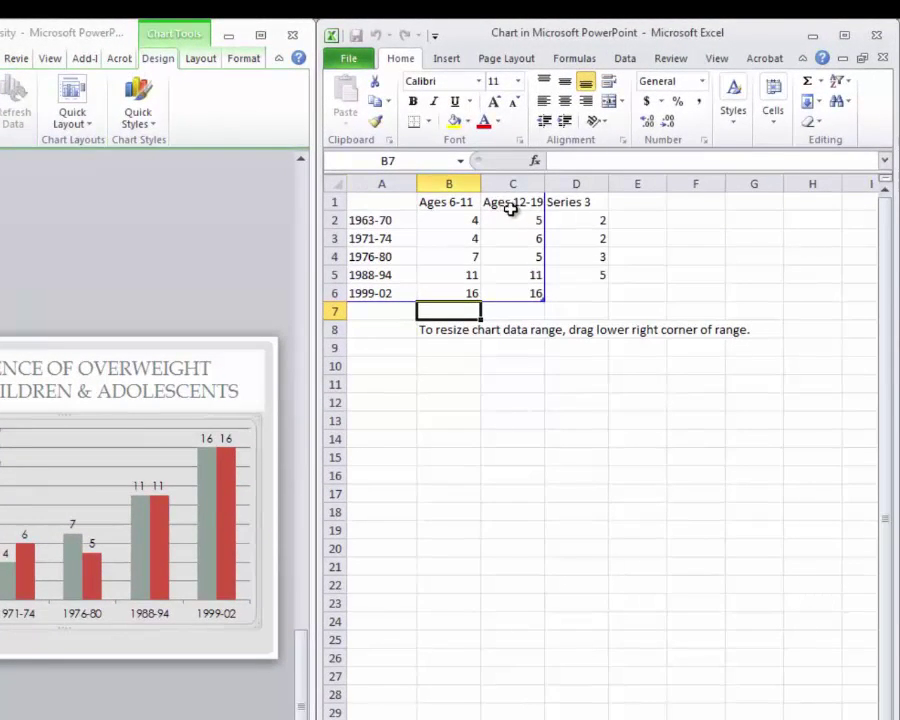
{"action": "left_click", "coordinate": [529, 292]}
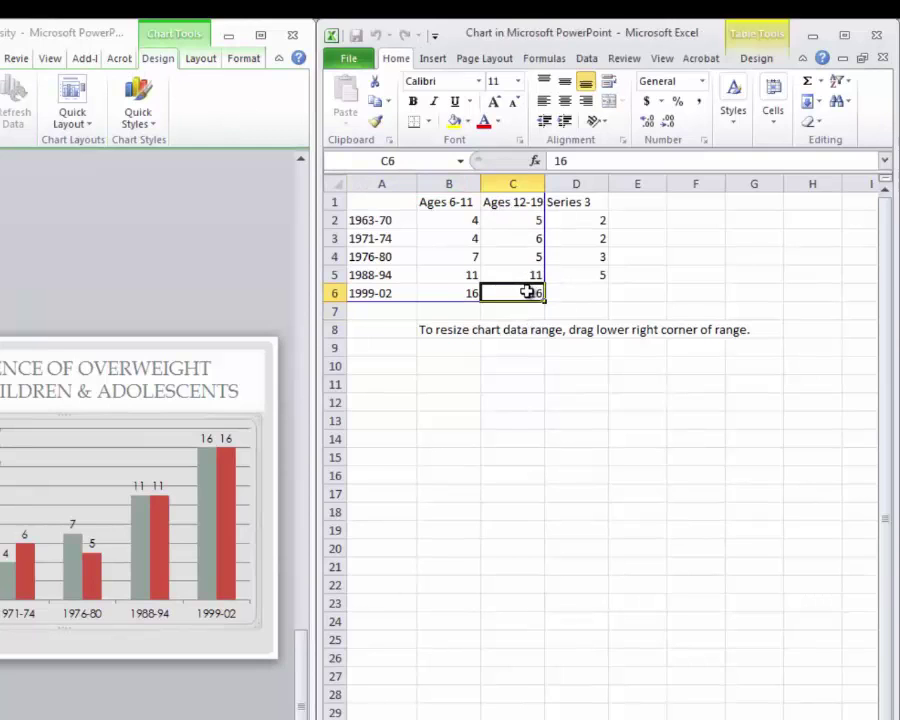
{"action": "type", "text": "20"}
{"action": "key", "text": "Return"}
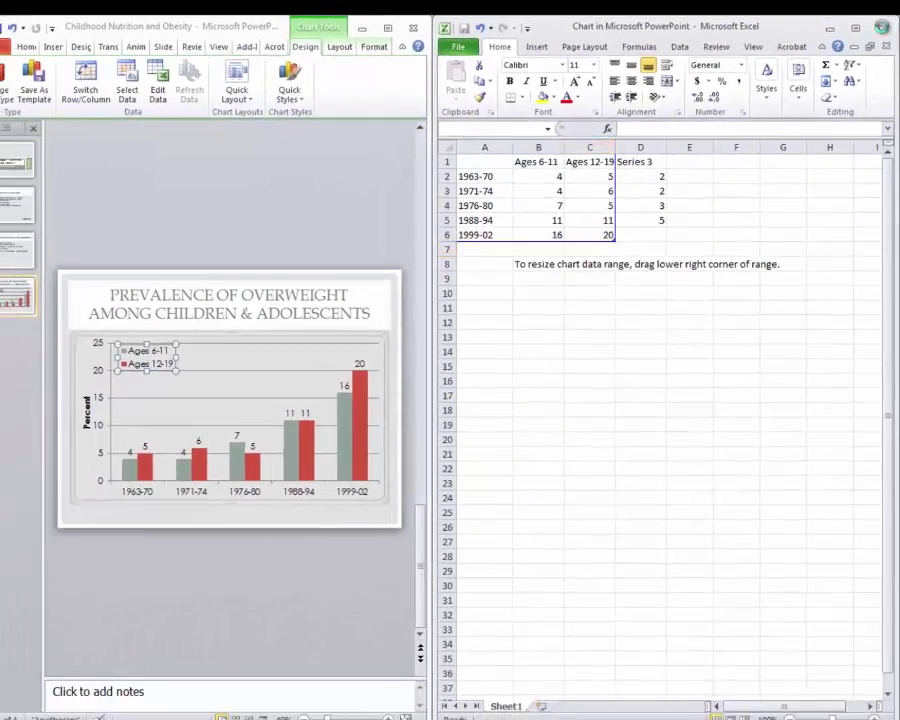
{"action": "left_click", "coordinate": [880, 35]}
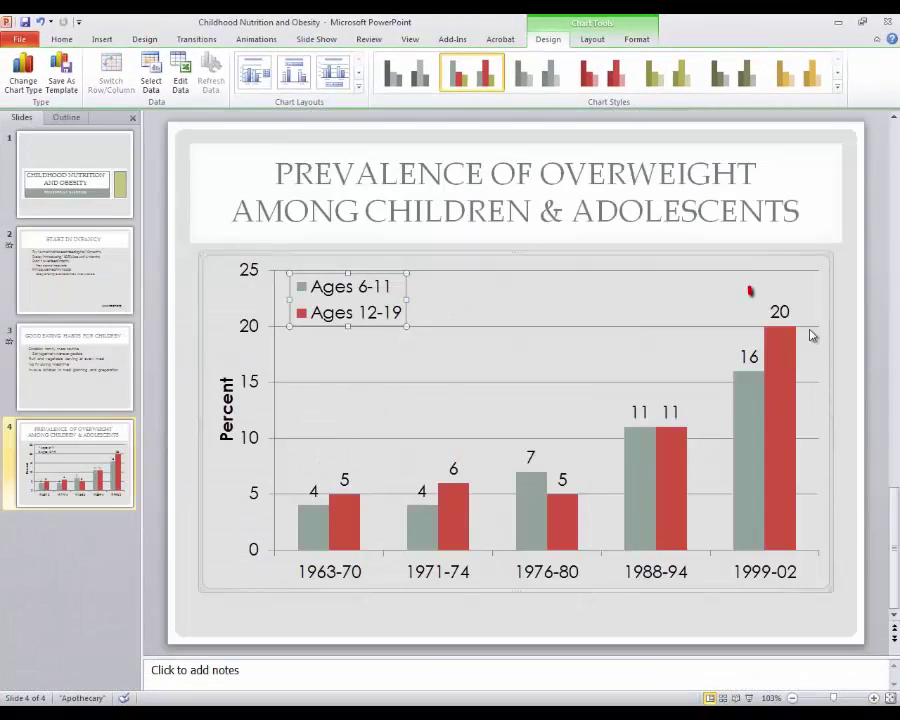
{"action": "left_click_drag", "start_coordinate": [750, 289], "coordinate": [808, 335]}
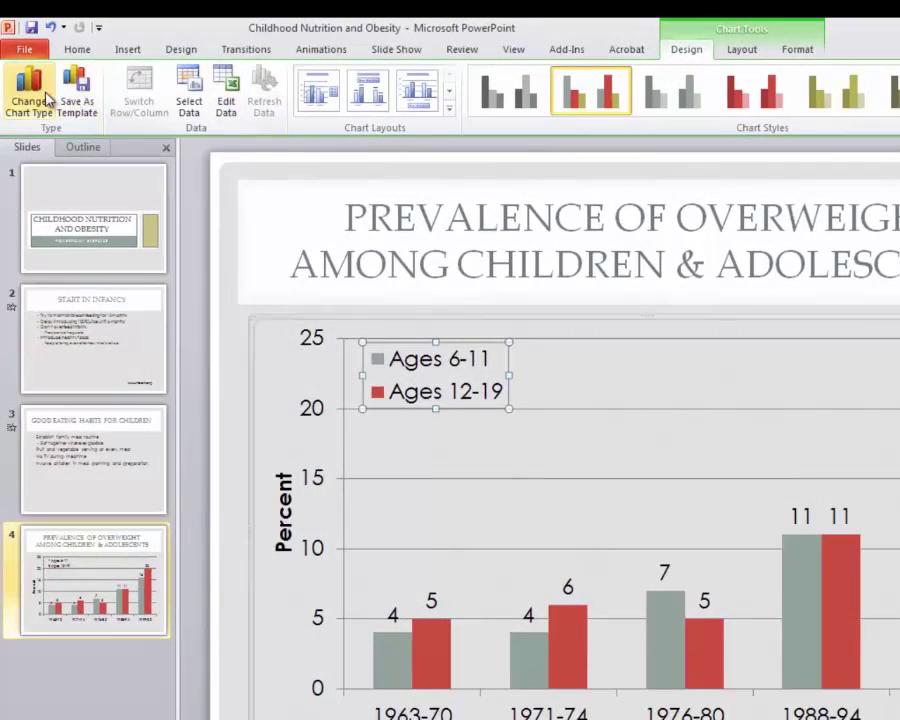
{"action": "left_click", "coordinate": [30, 92]}
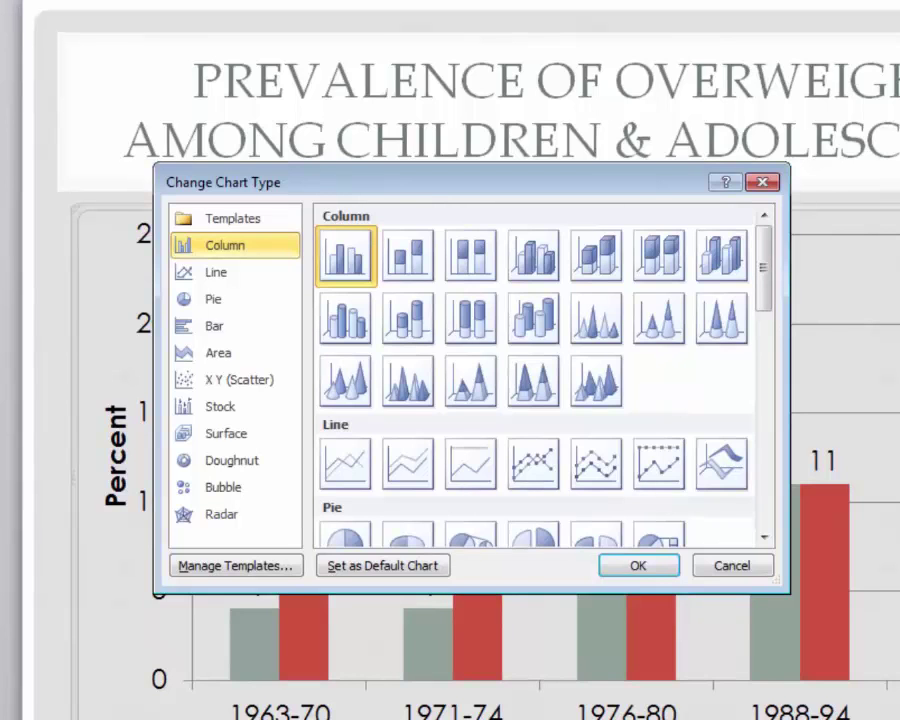
{"action": "left_click", "coordinate": [352, 468]}
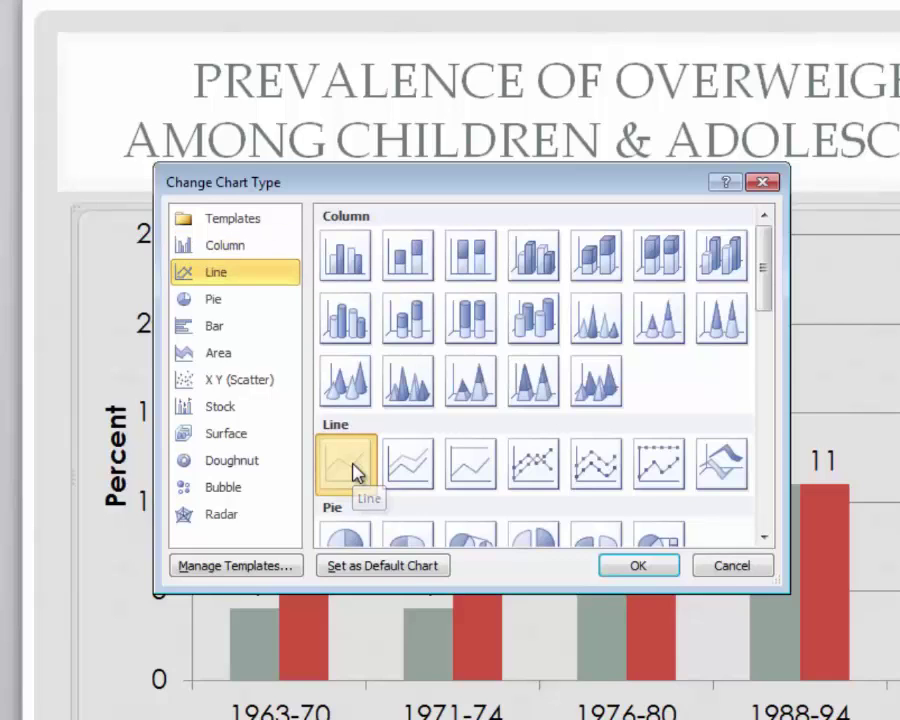
{"action": "left_click", "coordinate": [611, 568]}
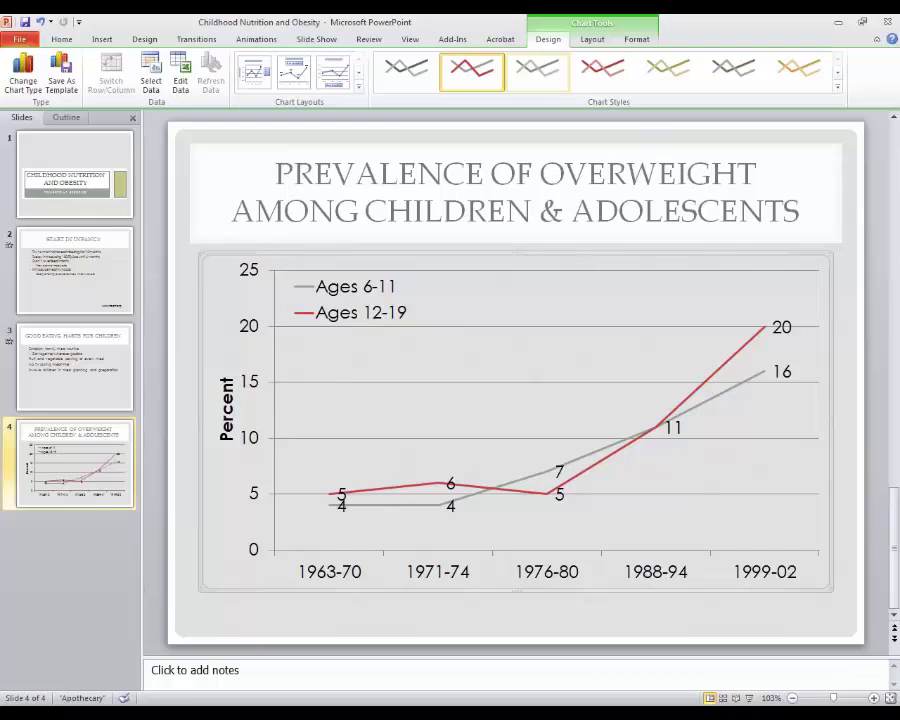
{"action": "left_click", "coordinate": [41, 22]}
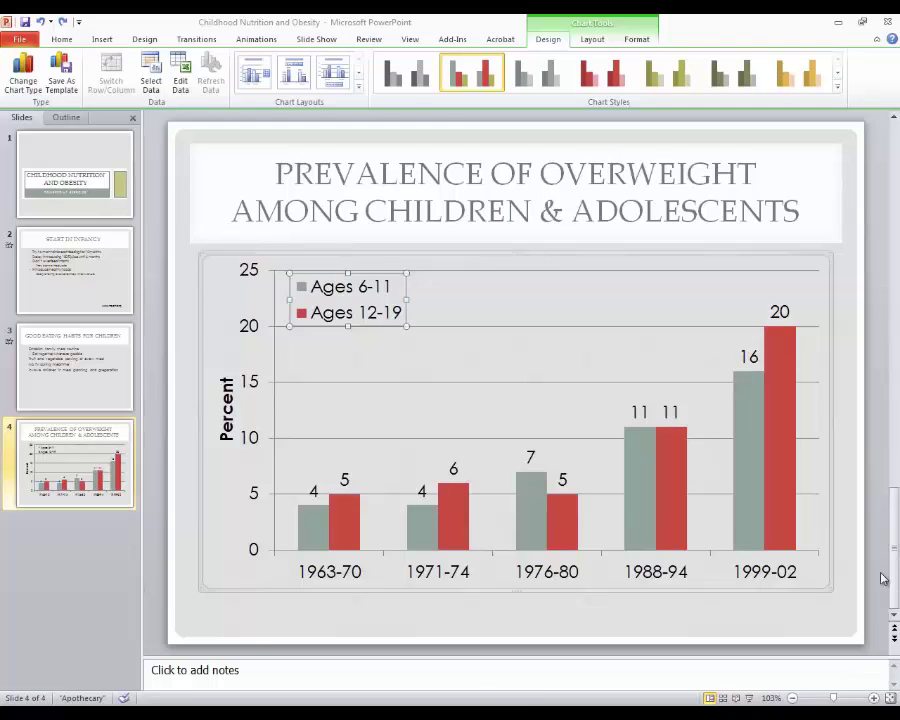
{"action": "left_click", "coordinate": [410, 610]}
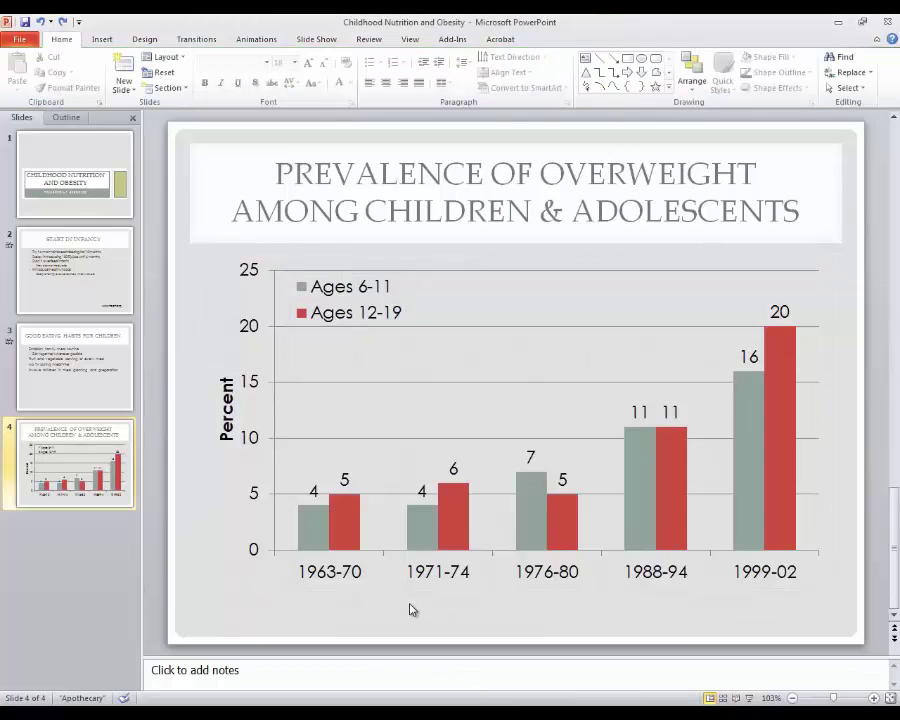
- Add a widened text box below the chart reading 'Source: NHANES, Centers for Disease Control and Prevention'
{"action": "left_click", "coordinate": [101, 40]}
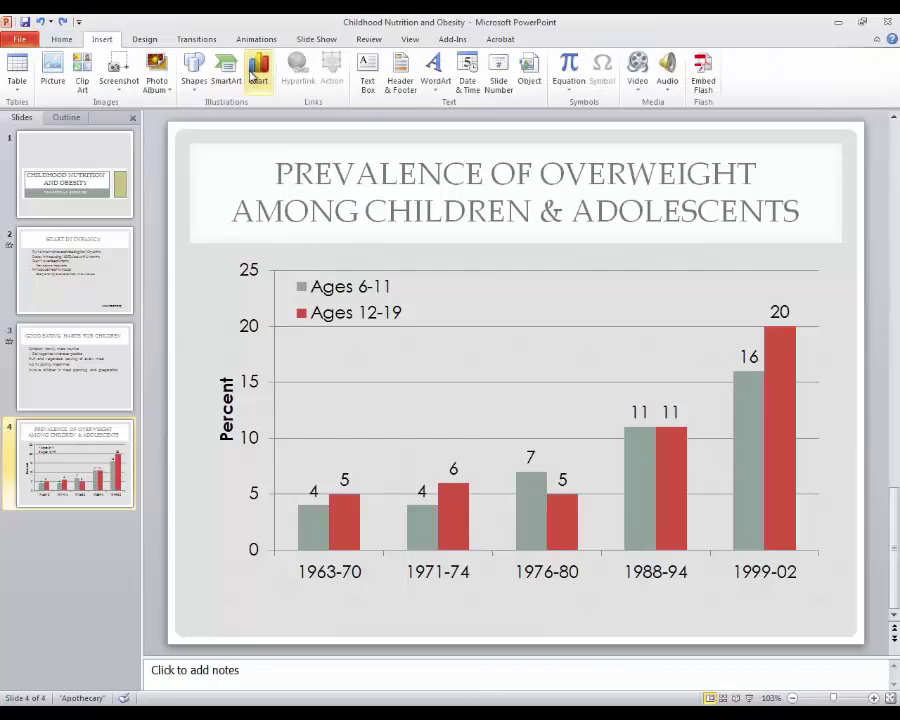
{"action": "left_click", "coordinate": [368, 75]}
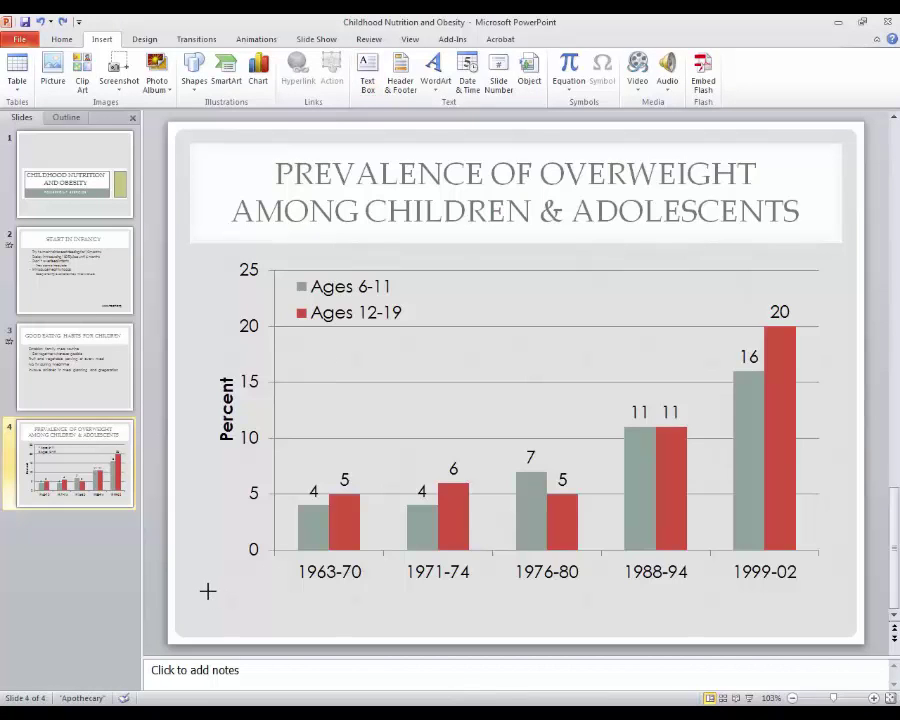
{"action": "mouse_move", "coordinate": [208, 590]}
{"action": "left_mouse_down"}
{"action": "mouse_move", "coordinate": [233, 609]}
{"action": "mouse_move", "coordinate": [279, 619]}
{"action": "mouse_move", "coordinate": [364, 627]}
{"action": "mouse_move", "coordinate": [434, 614]}
{"action": "left_mouse_up"}
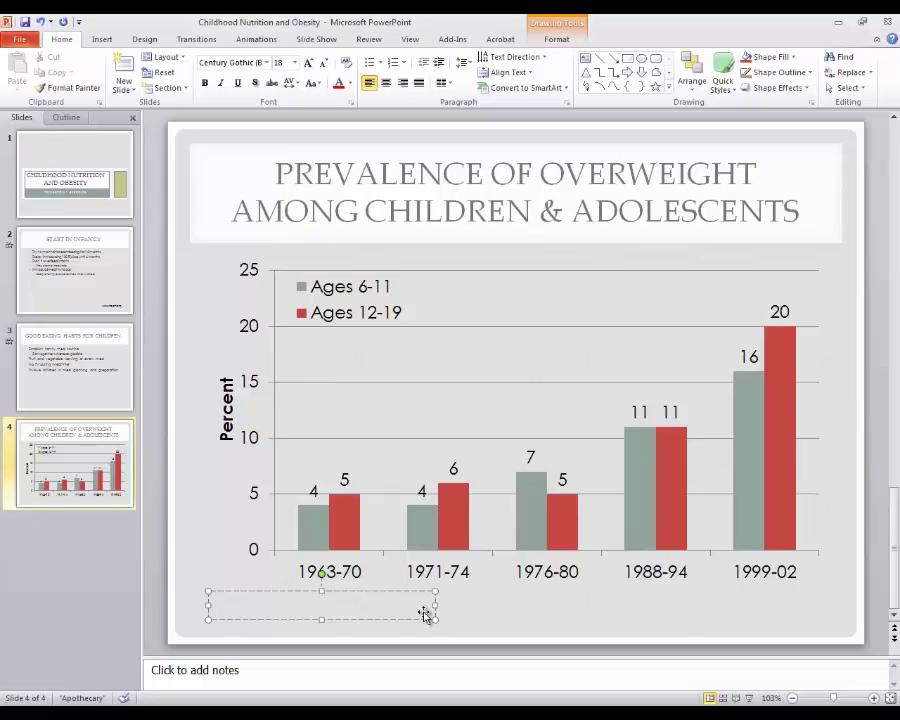
{"action": "type", "text": "Source: NHANES"}
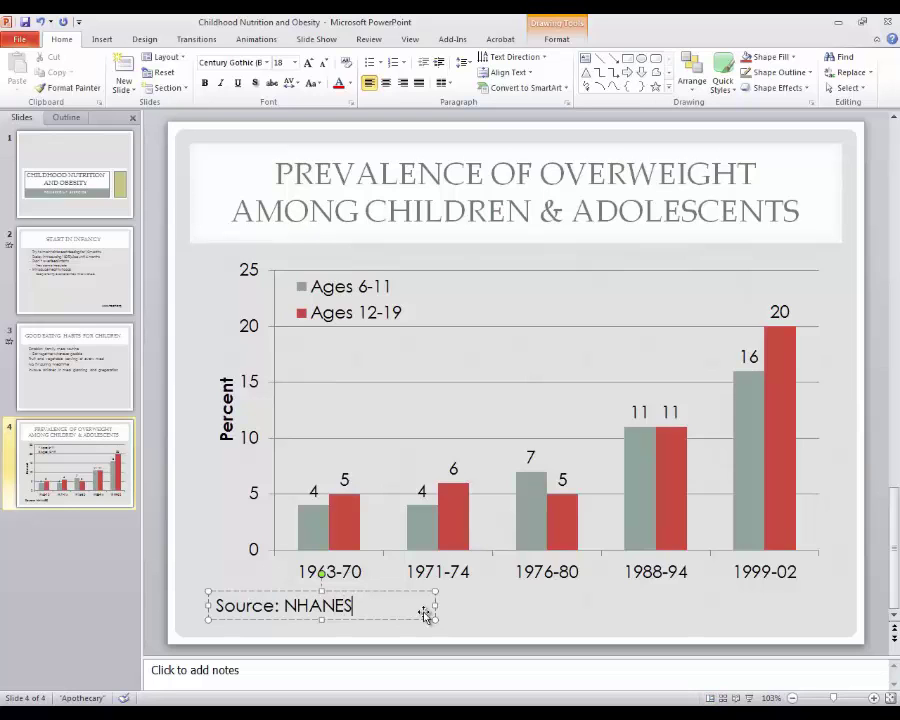
{"action": "type", "text": ", Centers for Di"}
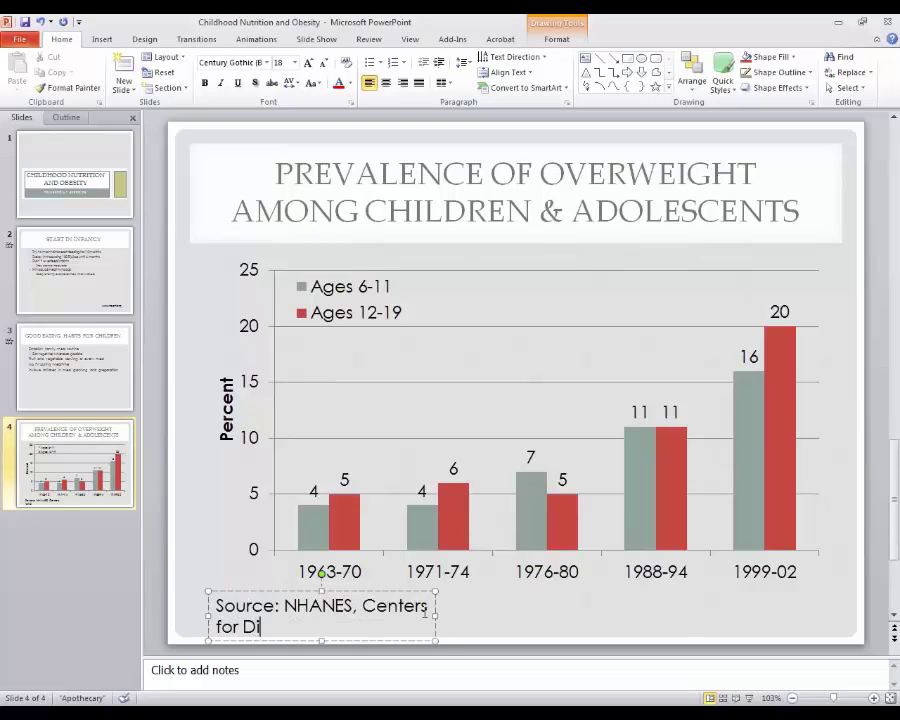
{"action": "type", "text": "sease Control and Prevention"}
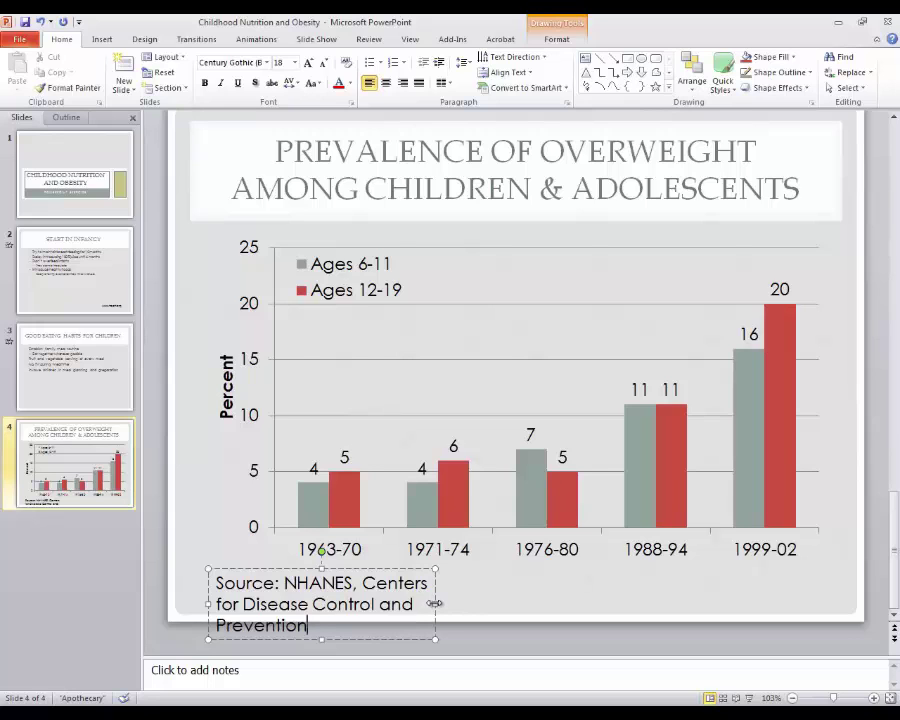
{"action": "left_click_drag", "start_coordinate": [434, 603], "coordinate": [816, 615]}
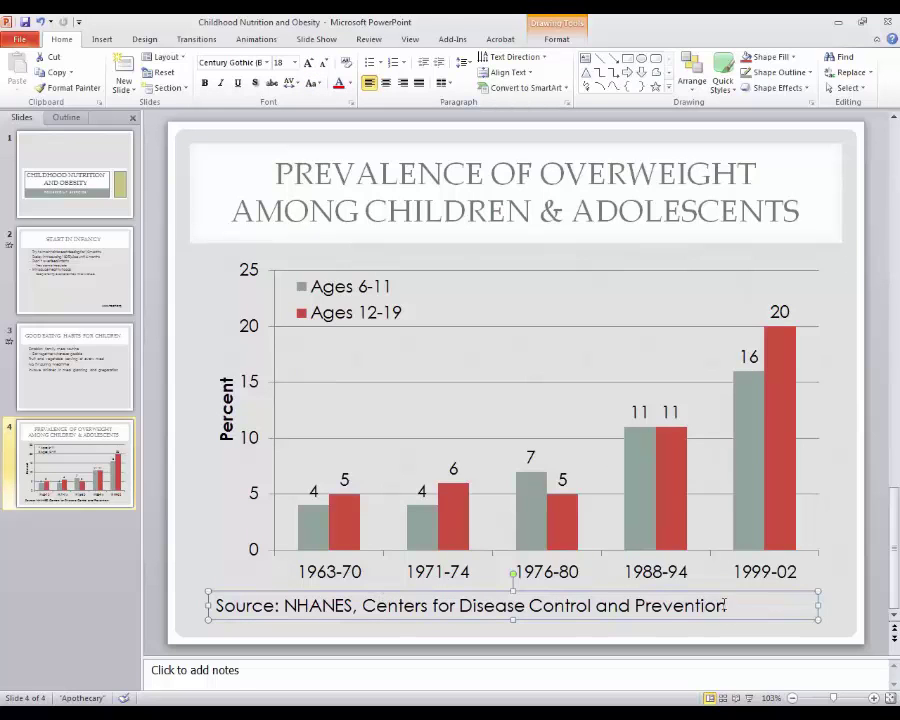
- Shrink the source text to 12 pt, then nudge and narrow its box to fit
{"action": "left_click_drag", "start_coordinate": [726, 605], "coordinate": [182, 598]}
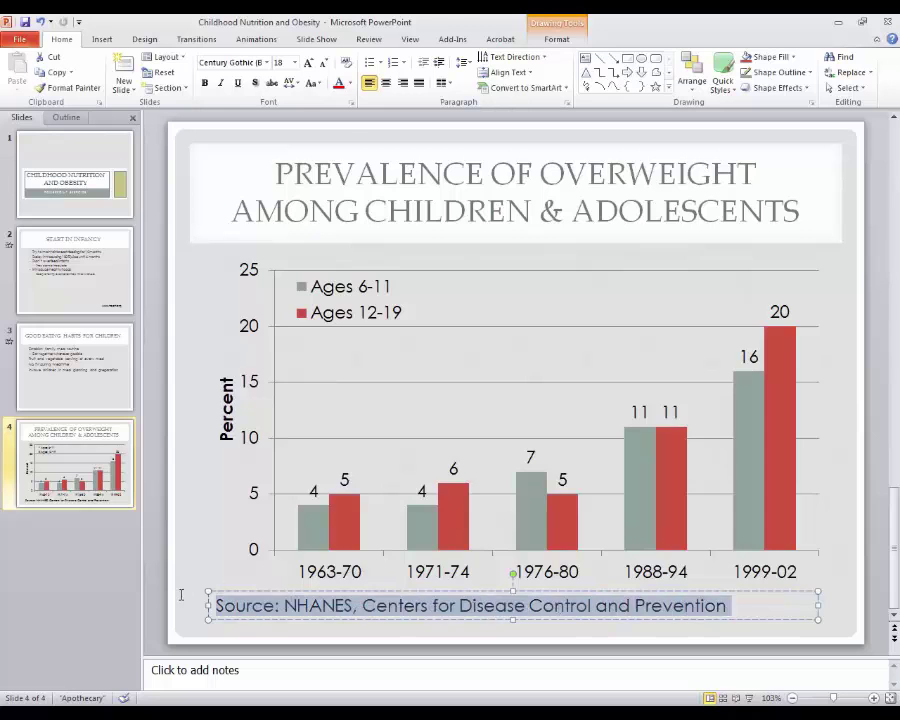
{"action": "left_click", "coordinate": [325, 64]}
{"action": "left_click", "coordinate": [325, 64]}
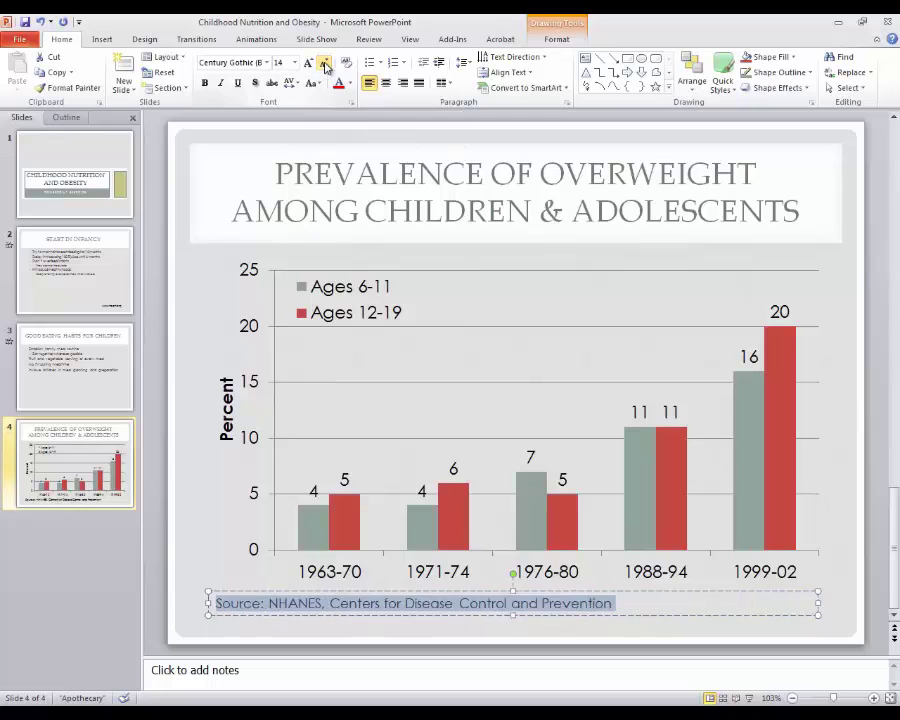
{"action": "left_click", "coordinate": [325, 64]}
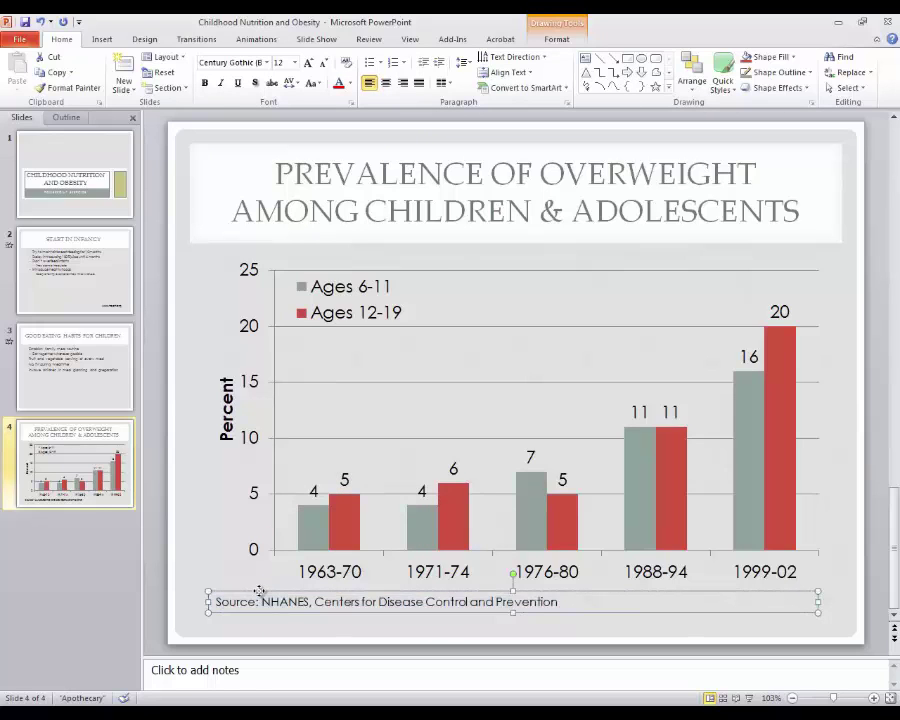
{"action": "left_click_drag", "start_coordinate": [259, 594], "coordinate": [268, 601]}
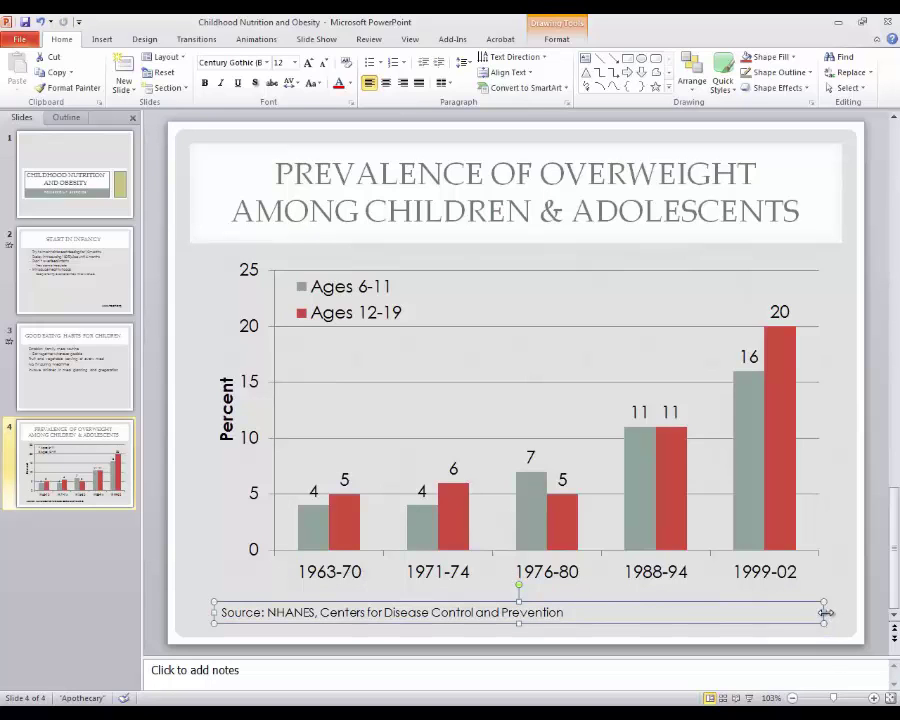
{"action": "left_click_drag", "start_coordinate": [825, 612], "coordinate": [575, 611]}
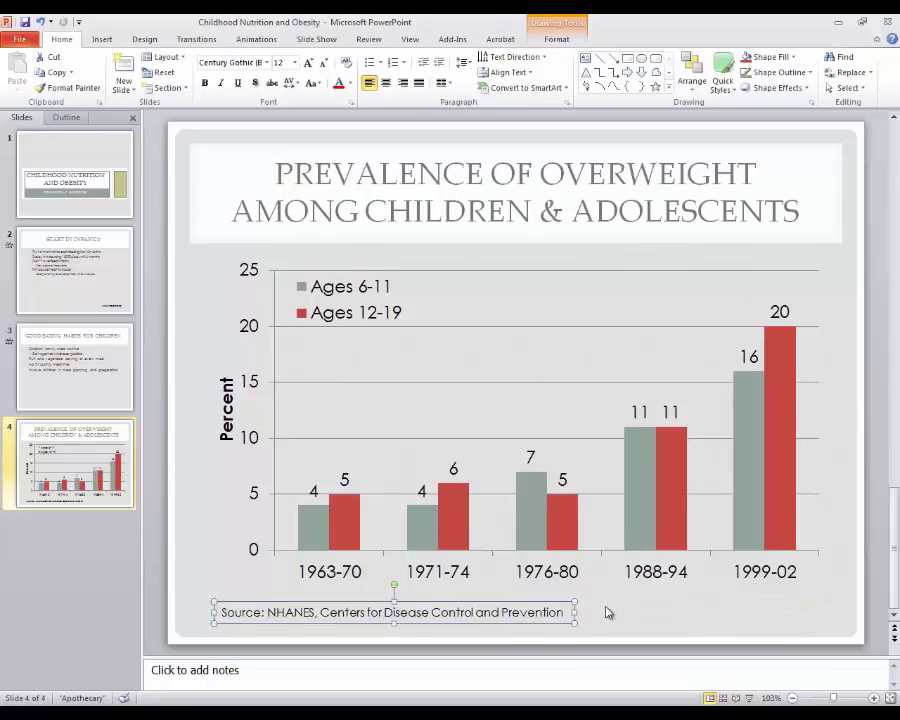